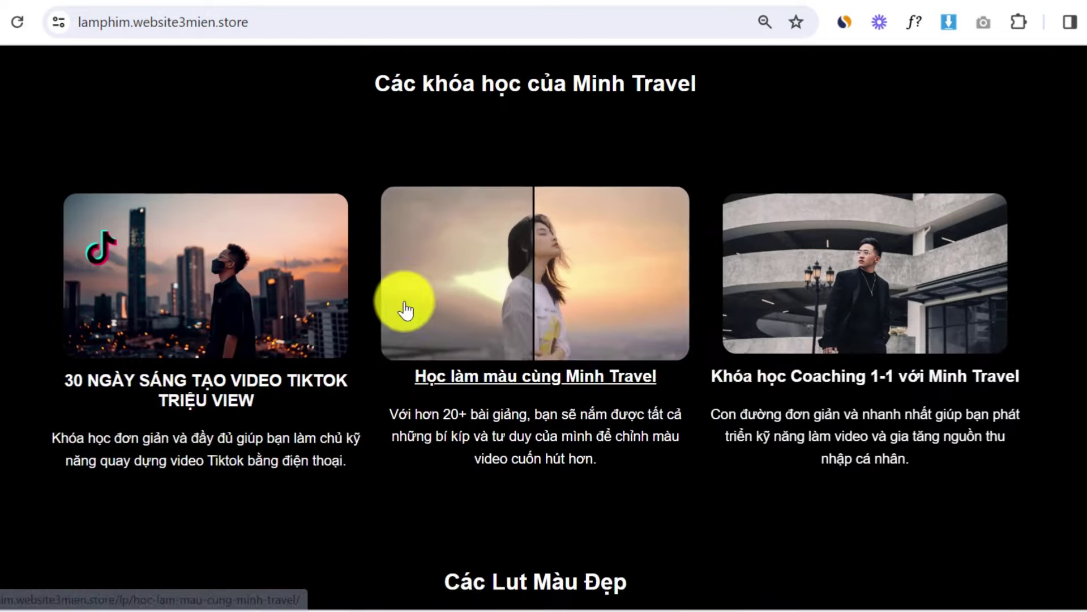
Open the Học làm màu cùng Minh Travel course and sign up at the 1000.000 đ sale price.
scroll(517, 141, up, 4)
click(508, 280)
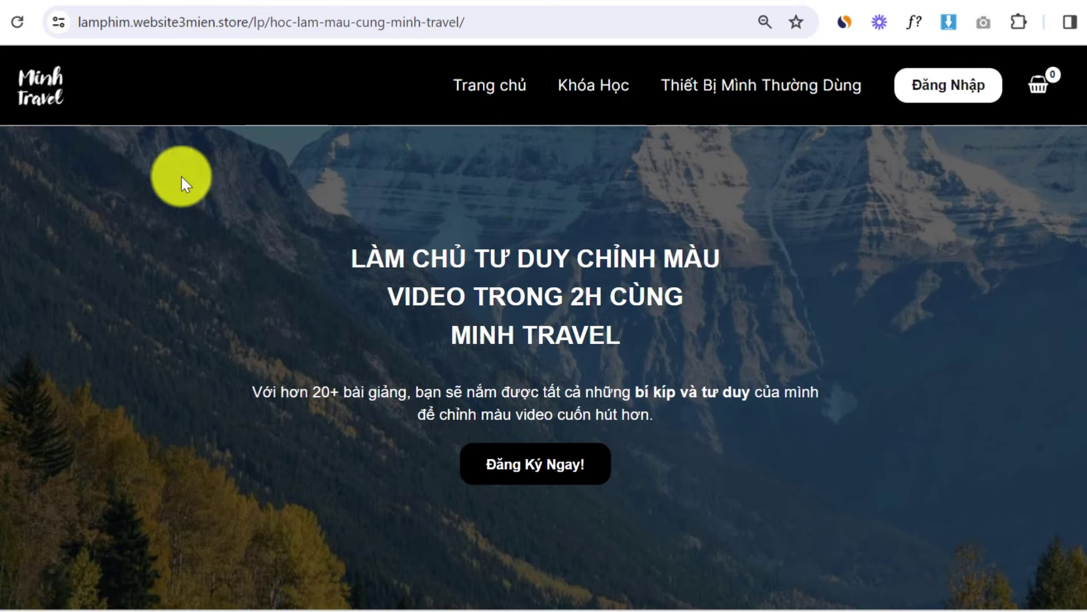
scroll(475, 92, down, 3)
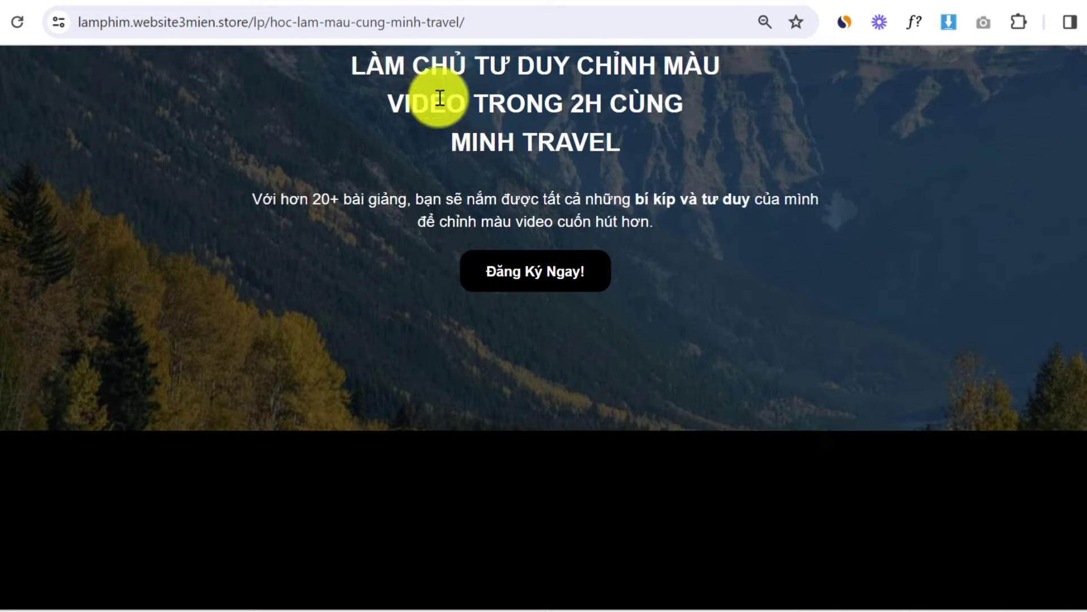
scroll(282, 165, down, 12)
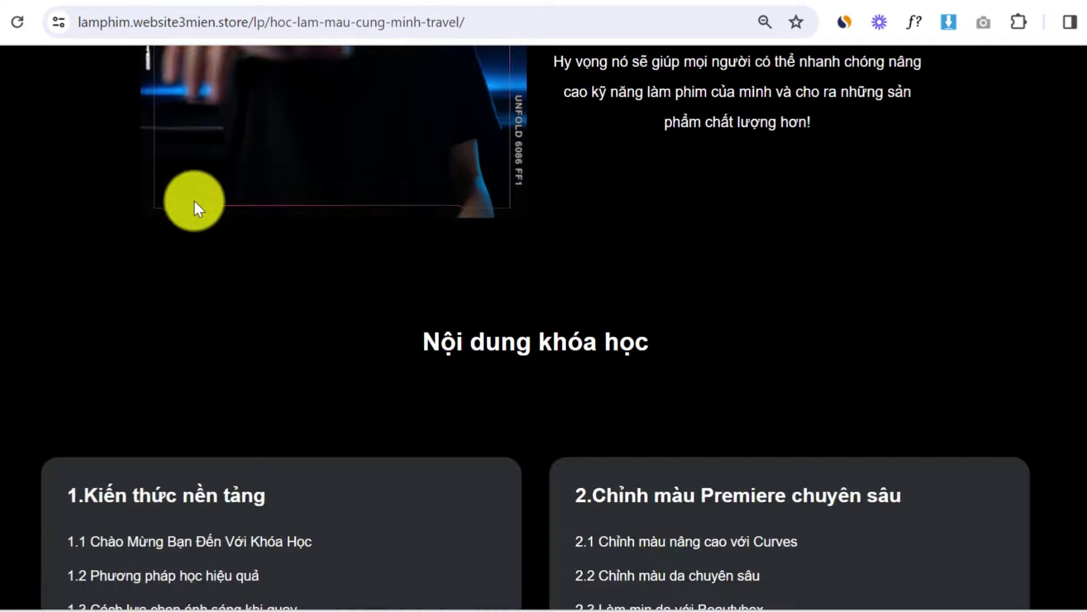
scroll(178, 209, down, 5)
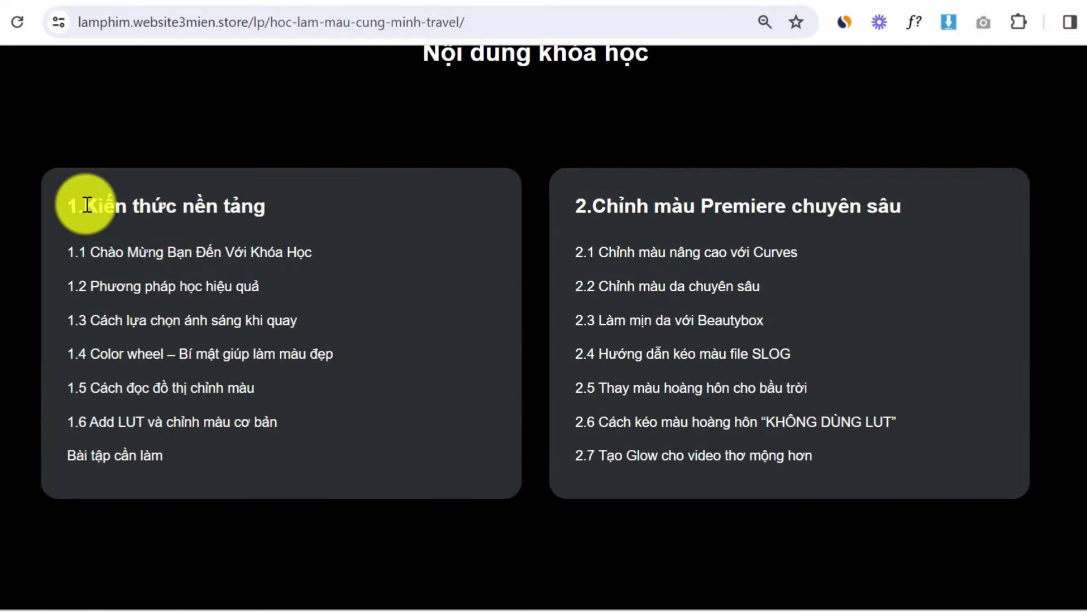
scroll(430, 278, down, 18)
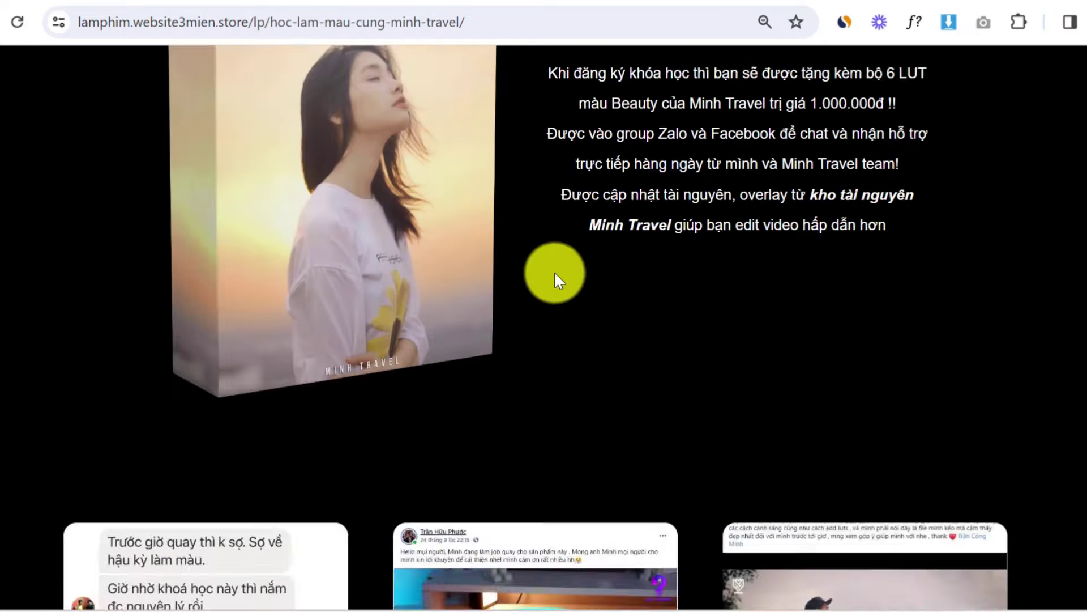
scroll(420, 258, down, 3)
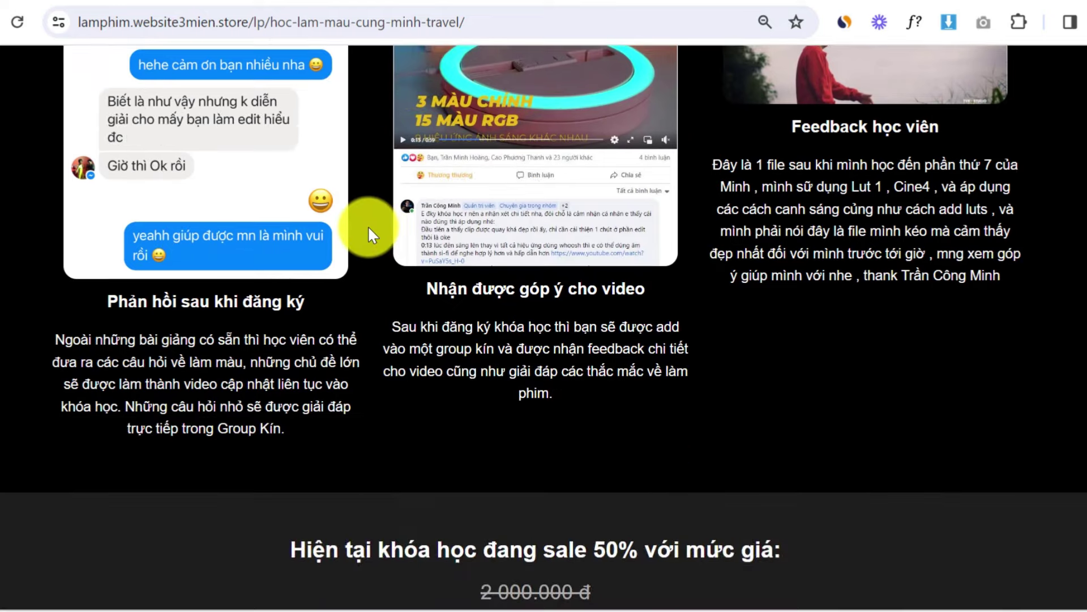
scroll(369, 235, down, 6)
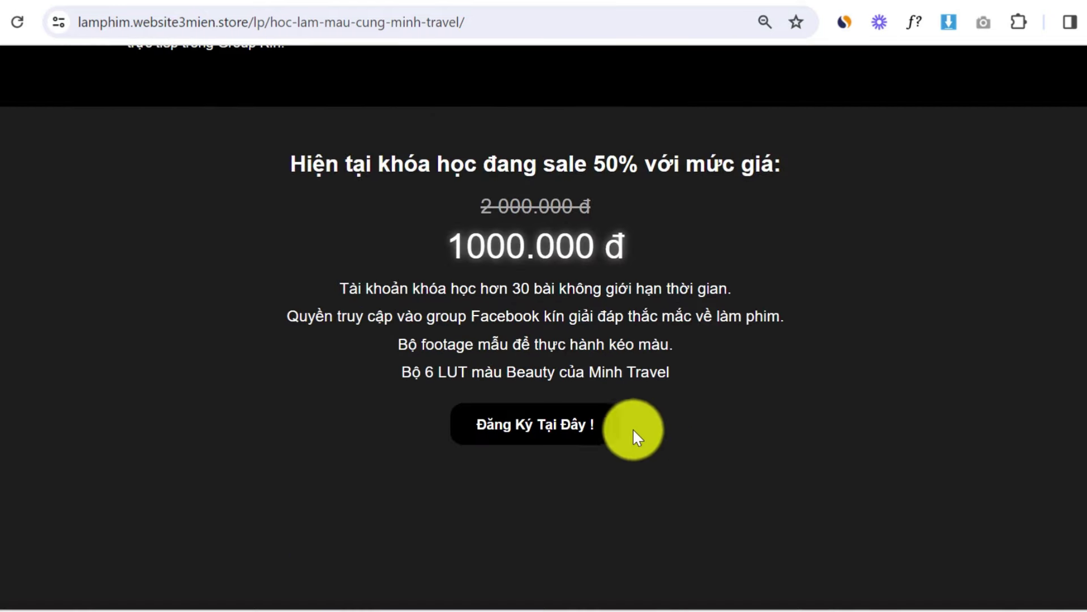
click(525, 447)
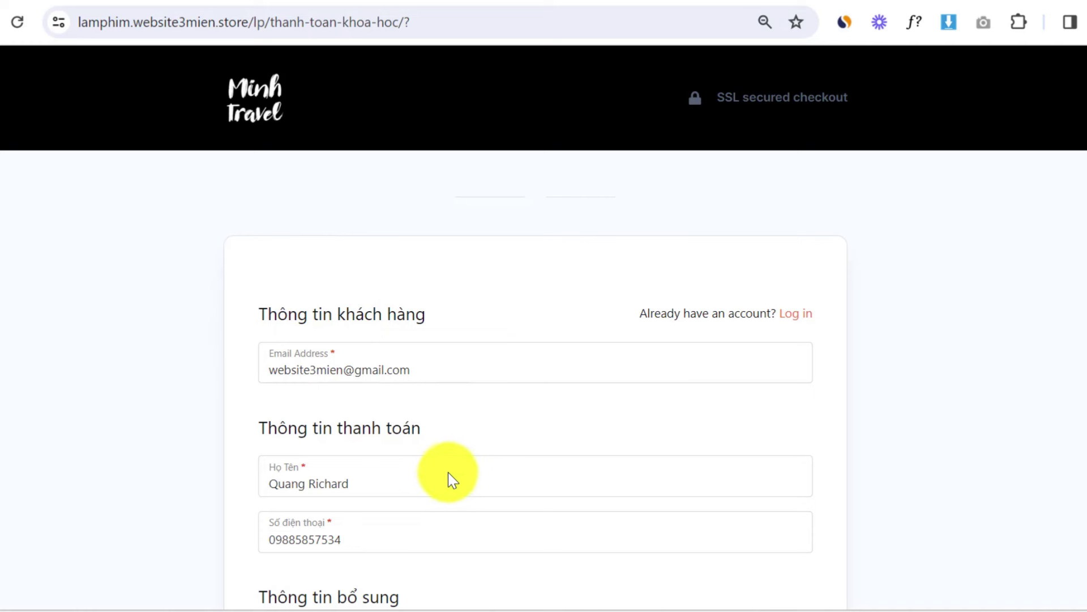
Fill the checkout password field by copying the email field's value into it.
scroll(536, 340, down, 5)
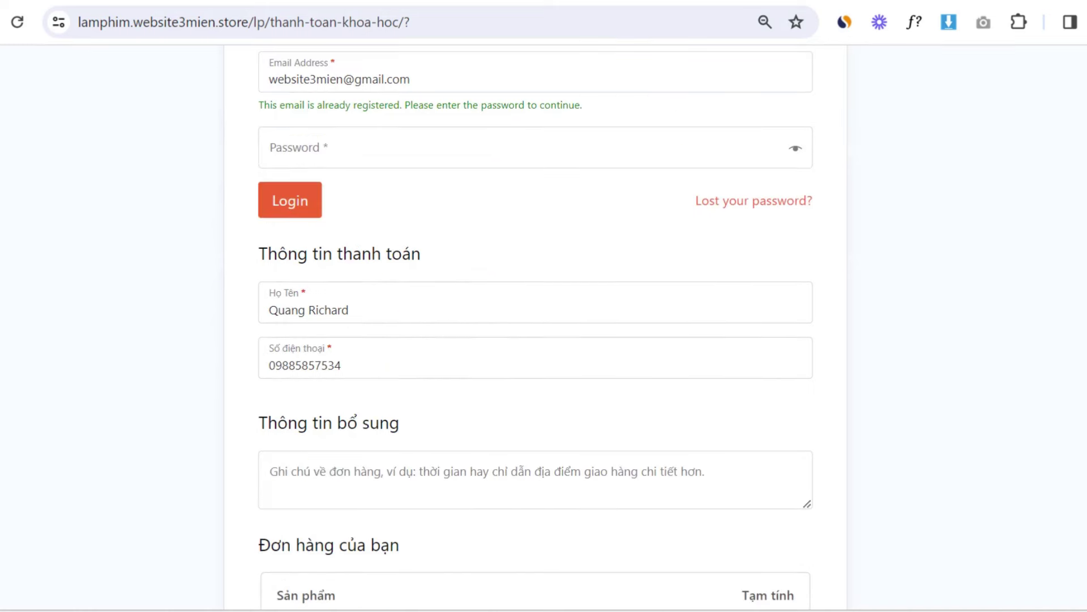
scroll(623, 343, up, 2)
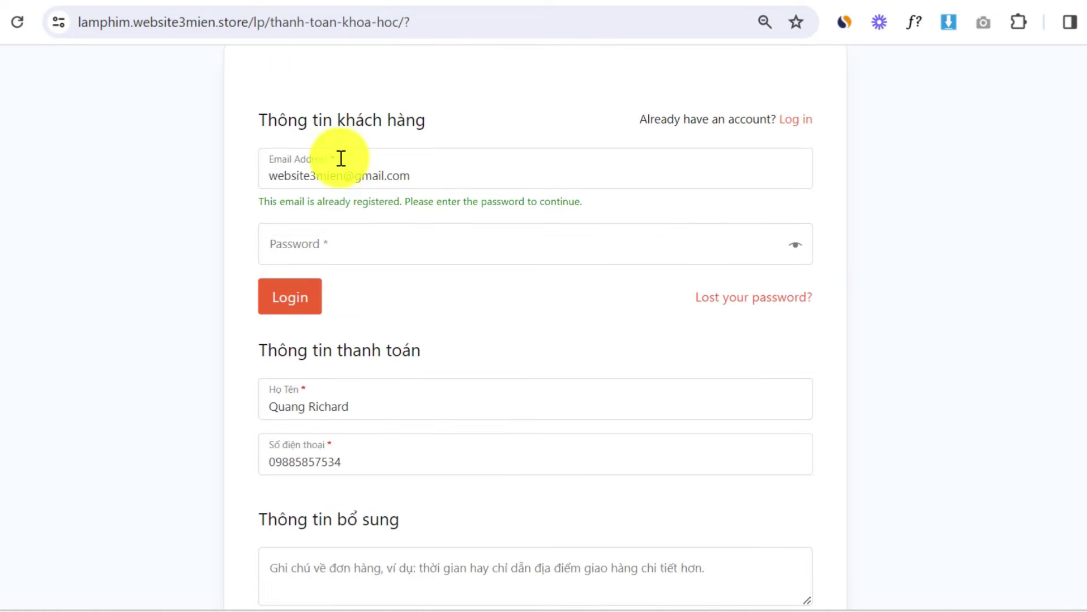
click(343, 181)
triple_click(343, 181)
key(ctrl+c)
click(303, 246)
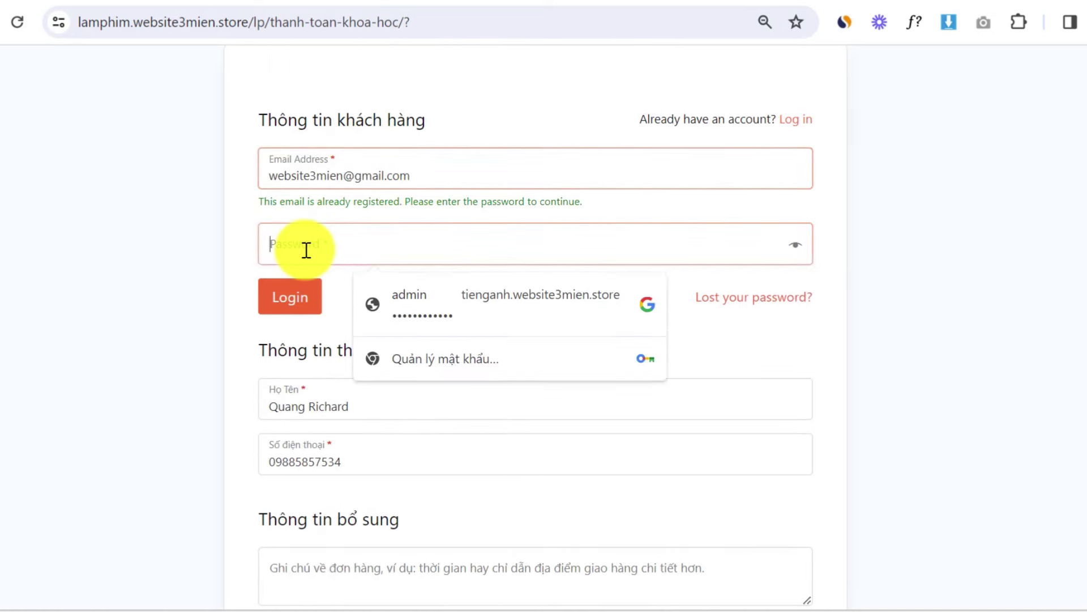
key(ctrl+v)
Tick the 'Yes . Tôi muốn nhận thêm ưu đãi này' Nature Vibe LUT order bump.
scroll(347, 333, down, 5)
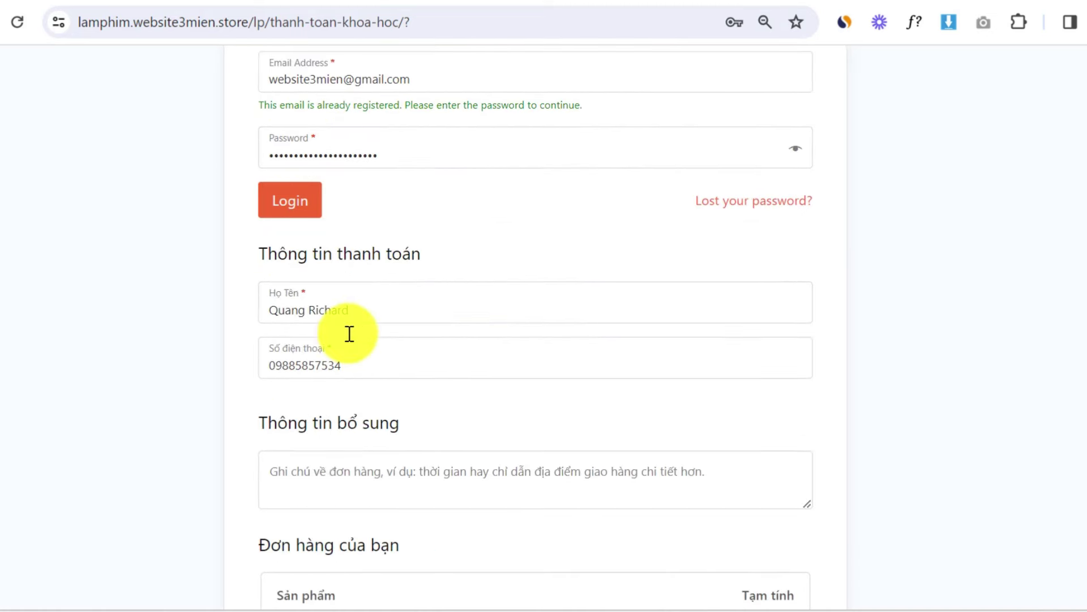
scroll(306, 327, down, 7)
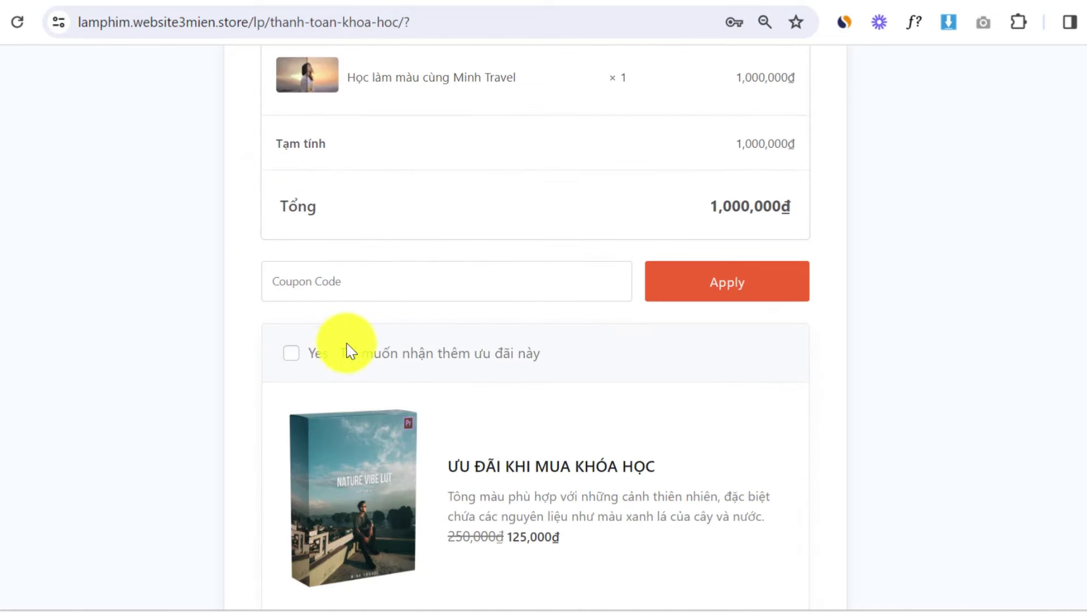
scroll(346, 345, down, 3)
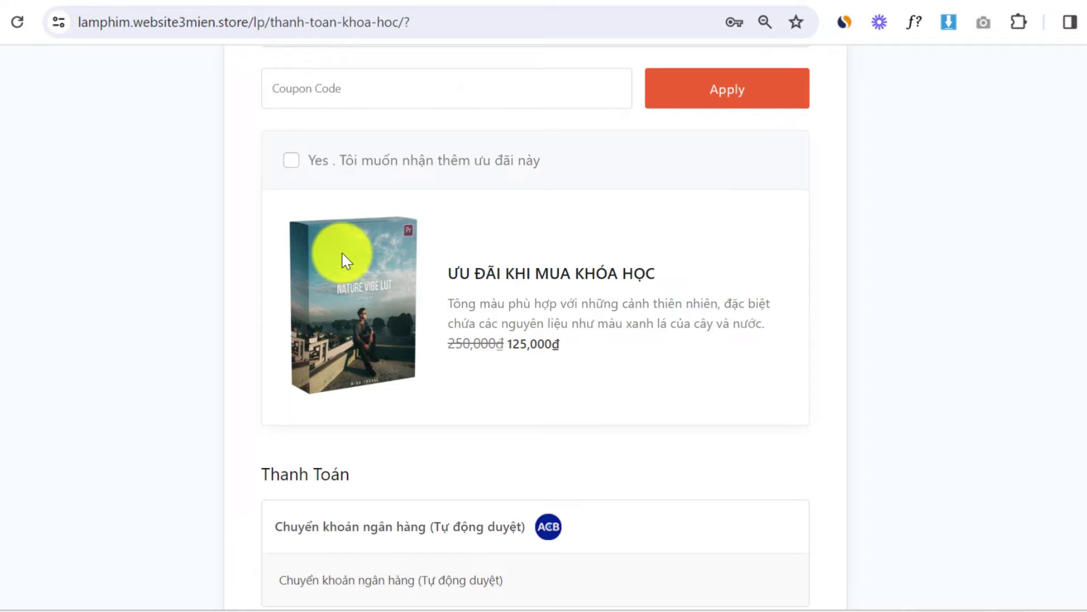
scroll(342, 254, up, 15)
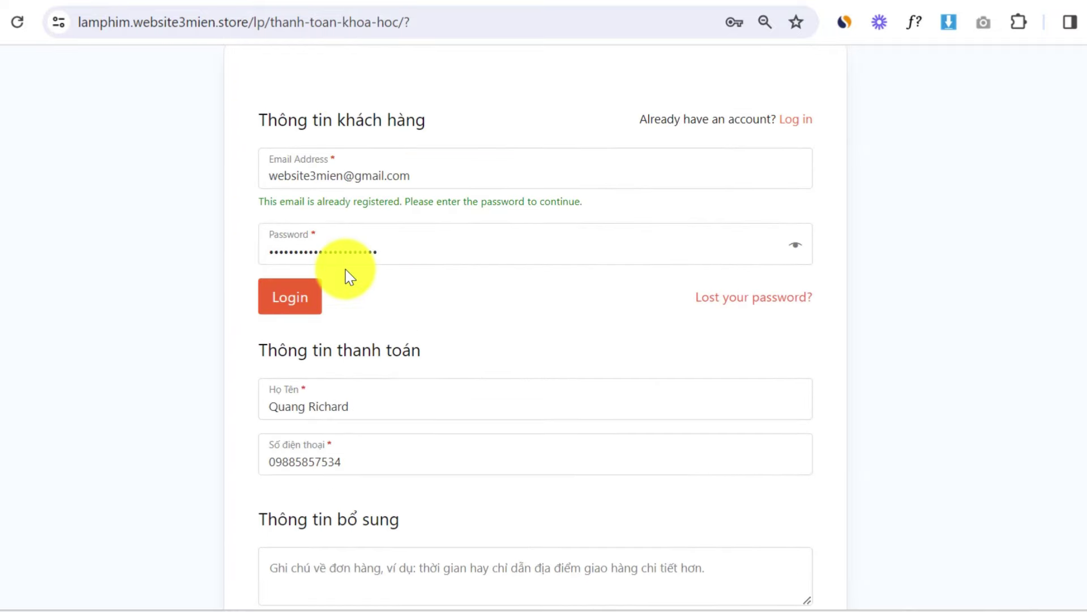
scroll(349, 277, down, 15)
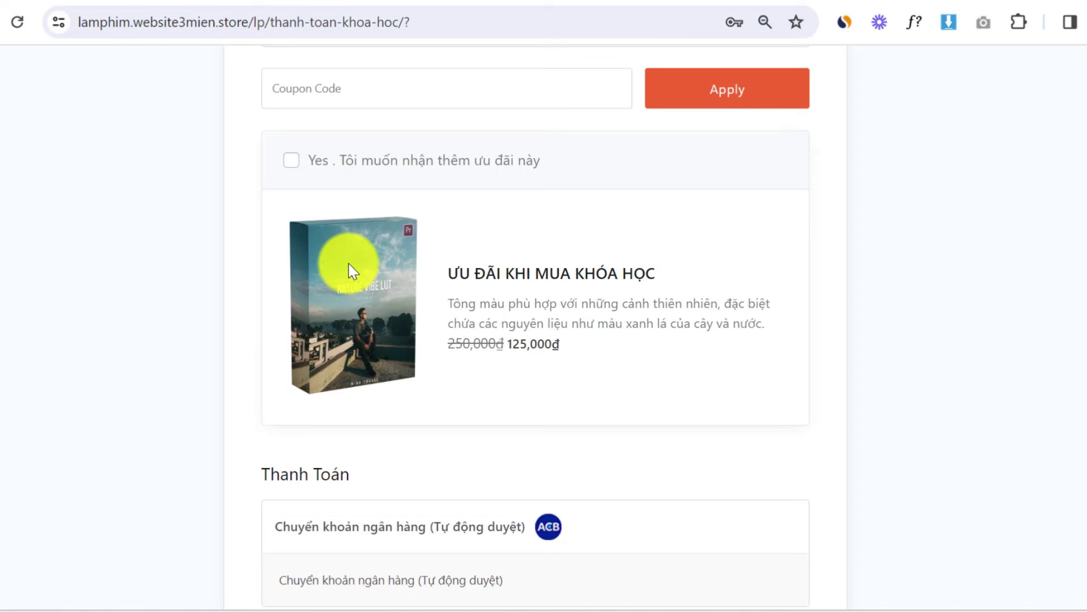
click(291, 161)
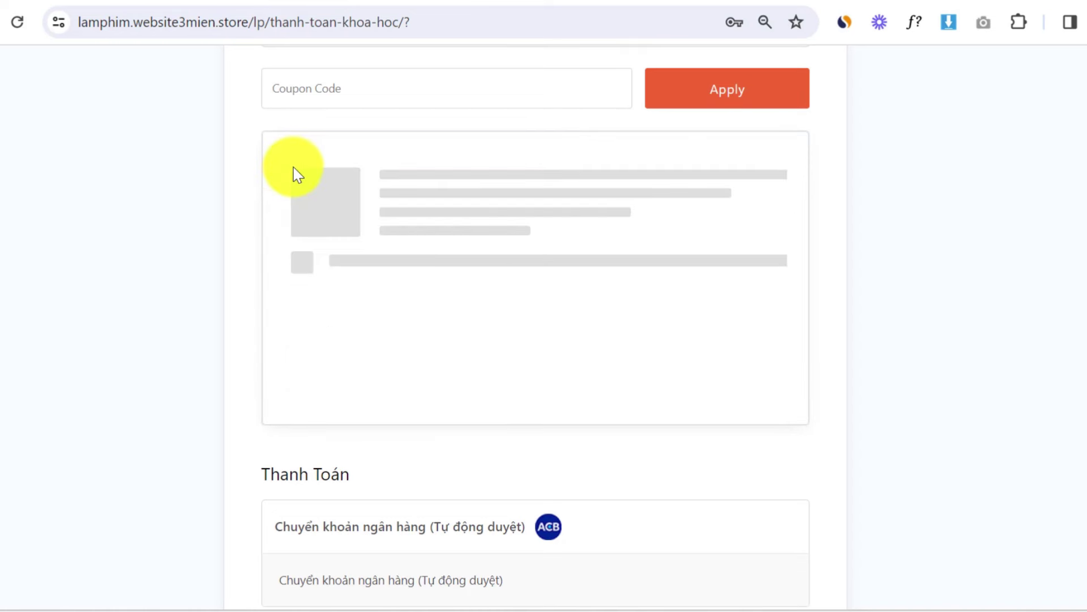
Place the 1,125,000₫ order with 'Đăng Ký Khóa Học'.
scroll(539, 342, up, 5)
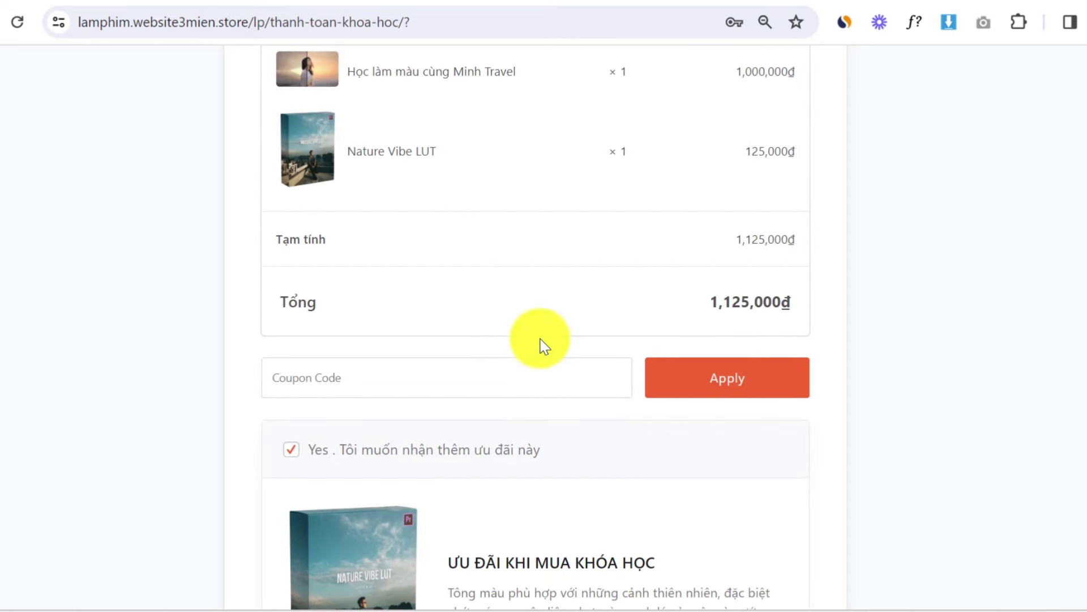
drag(710, 301, 798, 301)
scroll(502, 270, down, 8)
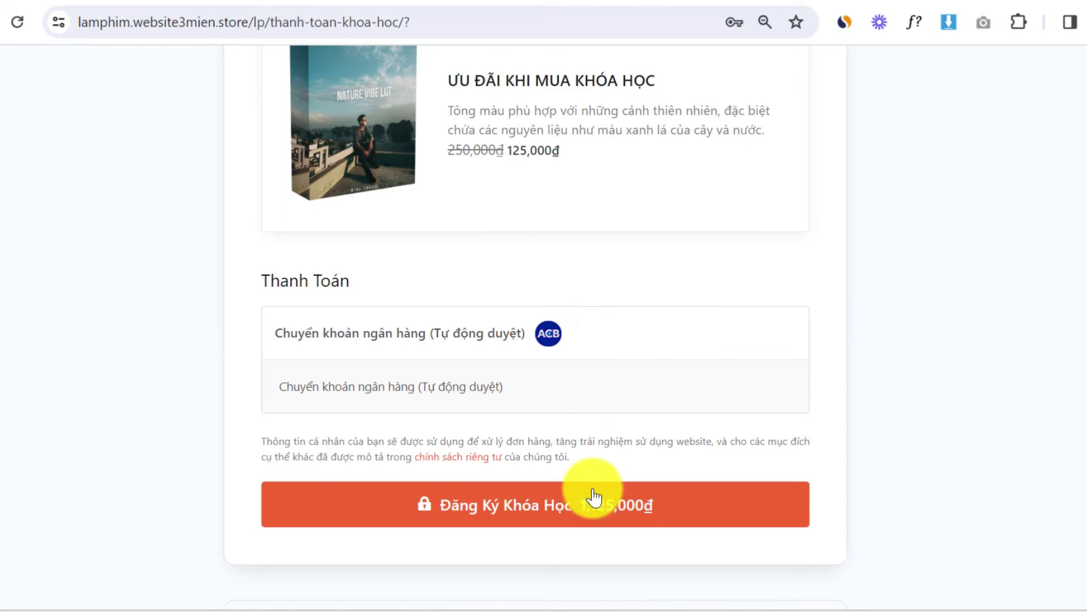
click(537, 512)
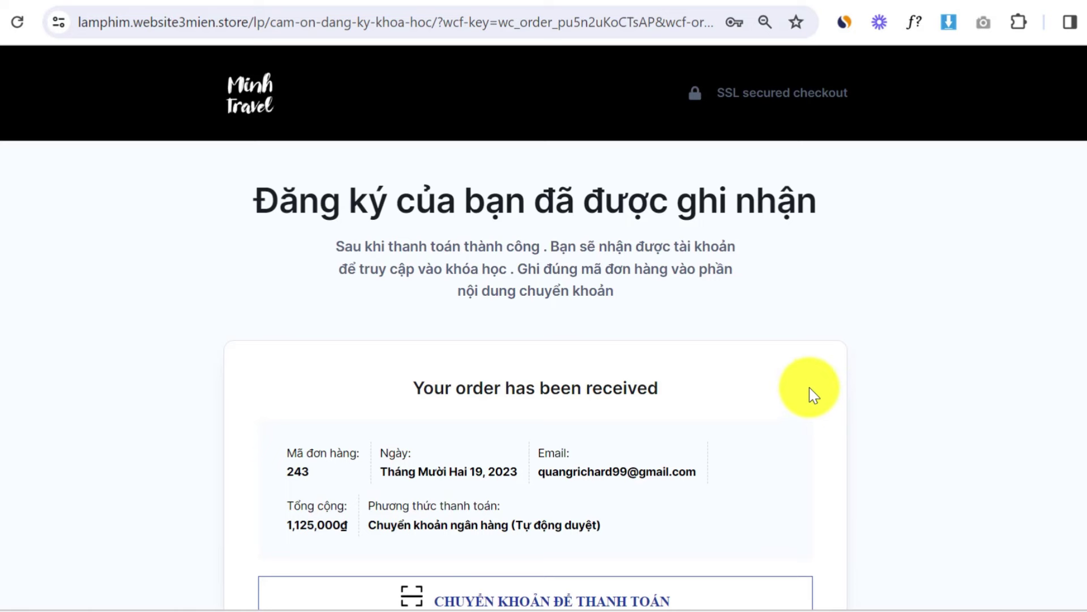
Scroll through the 'Đăng ký của bạn đã được ghi nhận' thank-you page.
scroll(810, 387, down, 10)
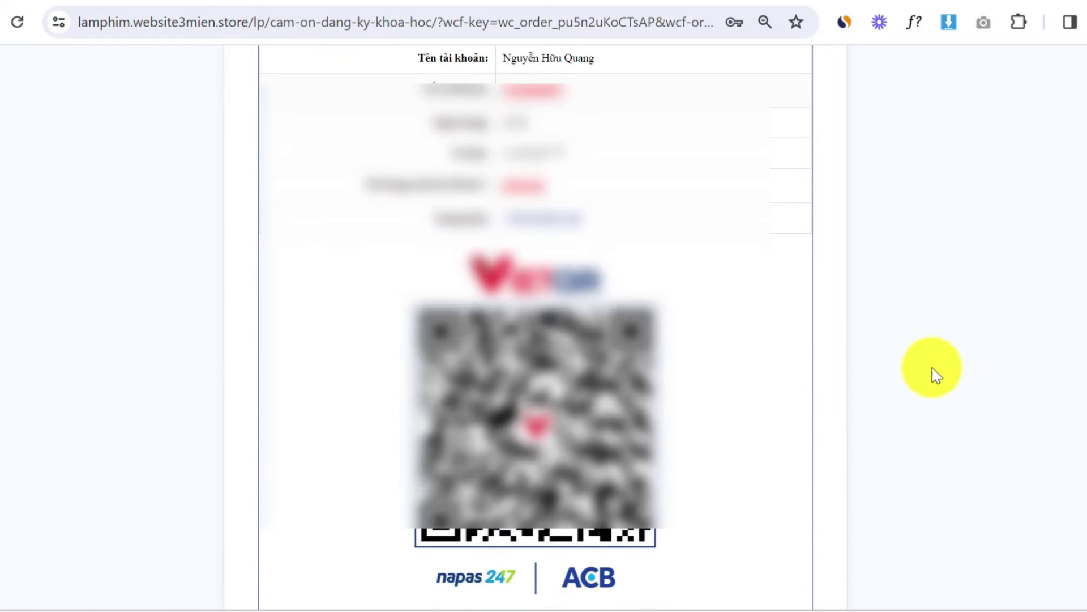
scroll(936, 374, down, 3)
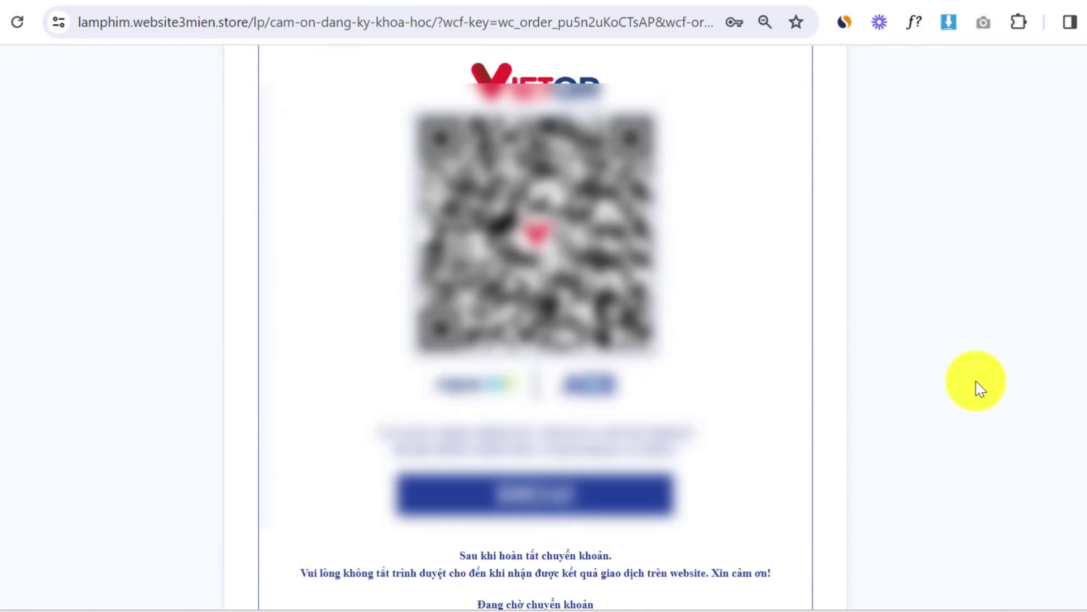
scroll(966, 385, down, 3)
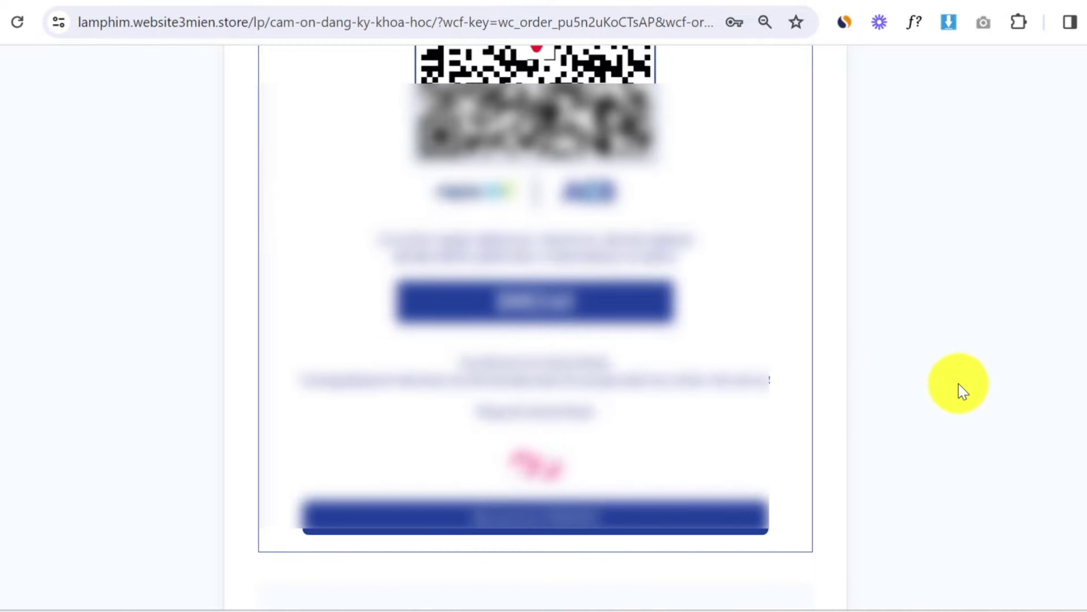
scroll(960, 387, down, 7)
scroll(967, 411, down, 6)
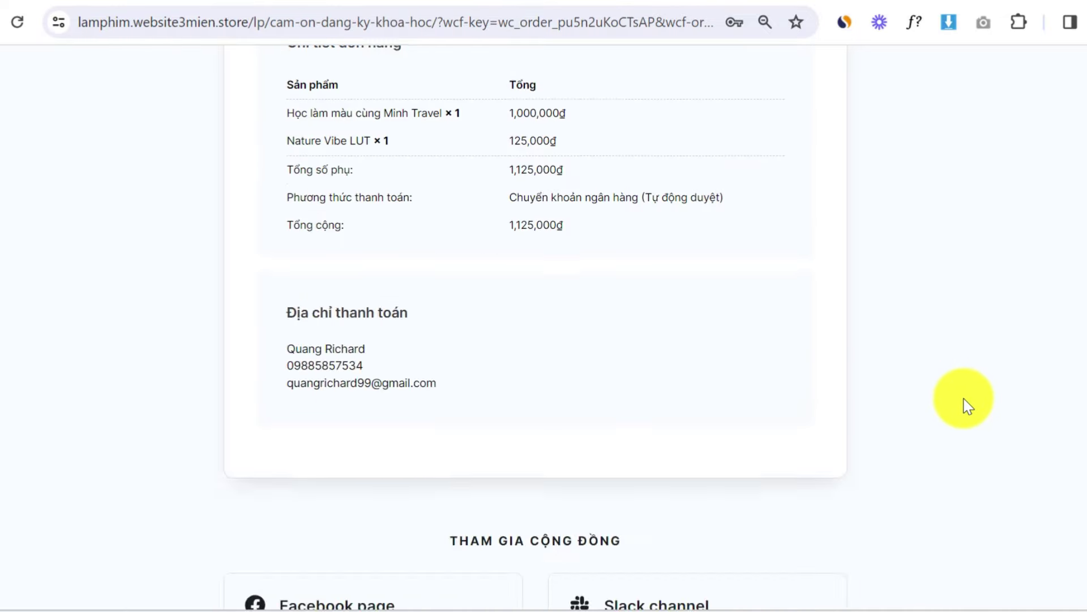
scroll(967, 409, up, 15)
scroll(967, 403, up, 10)
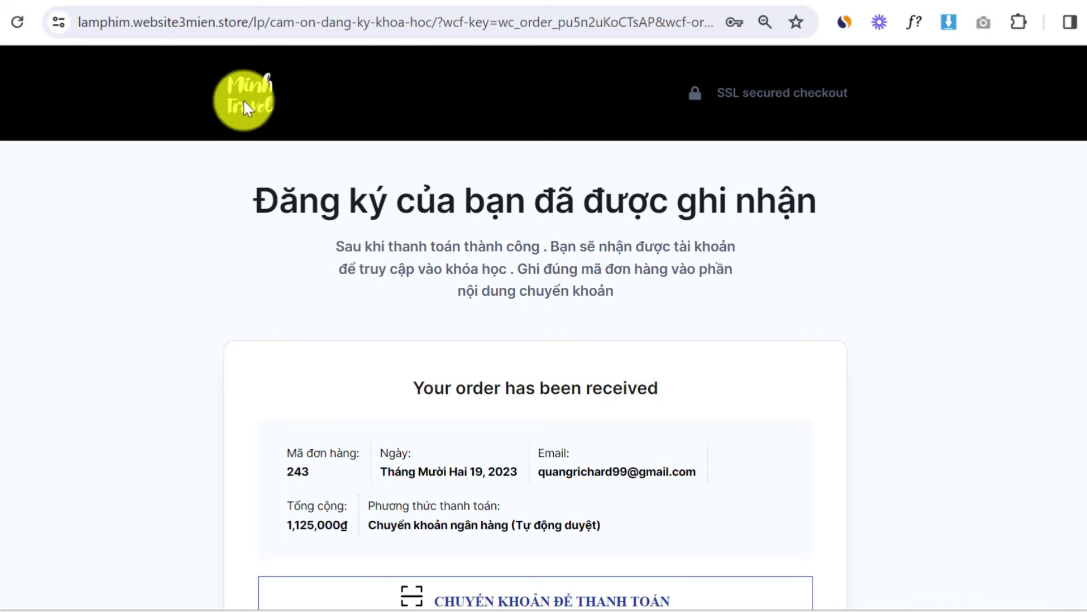
Trim the address to the site root and continue on to the WordPress dashboard.
drag(253, 26, 781, 68)
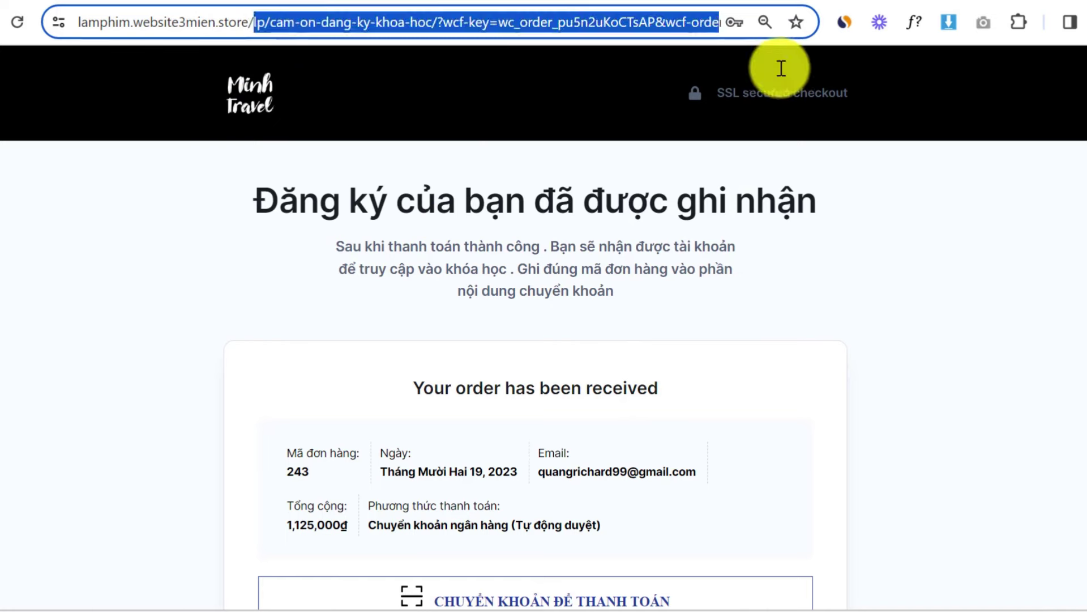
key(BackSpace)
key(Return)
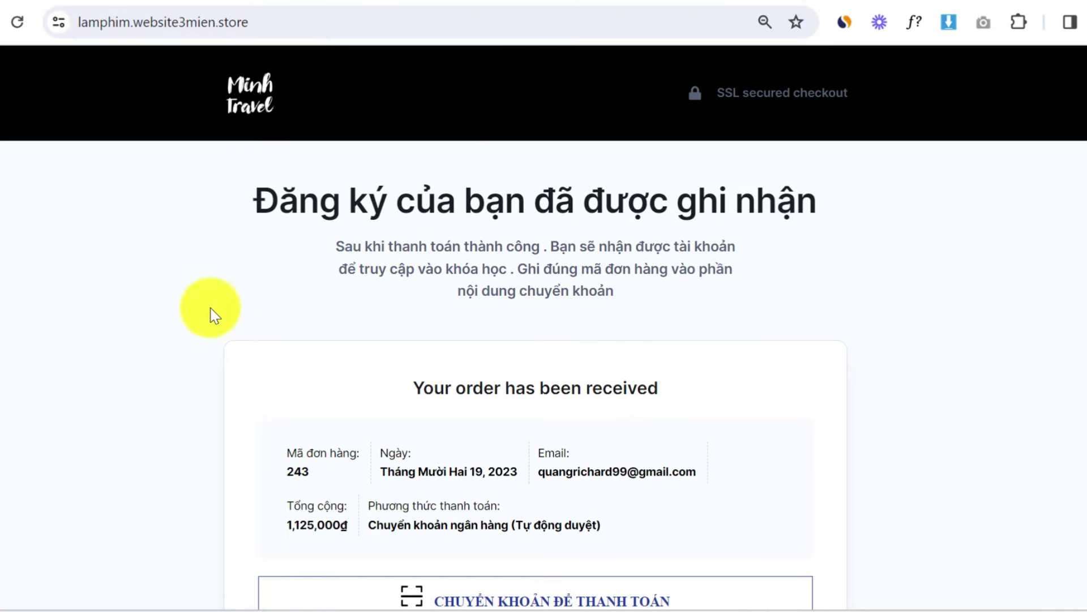
scroll(161, 317, down, 15)
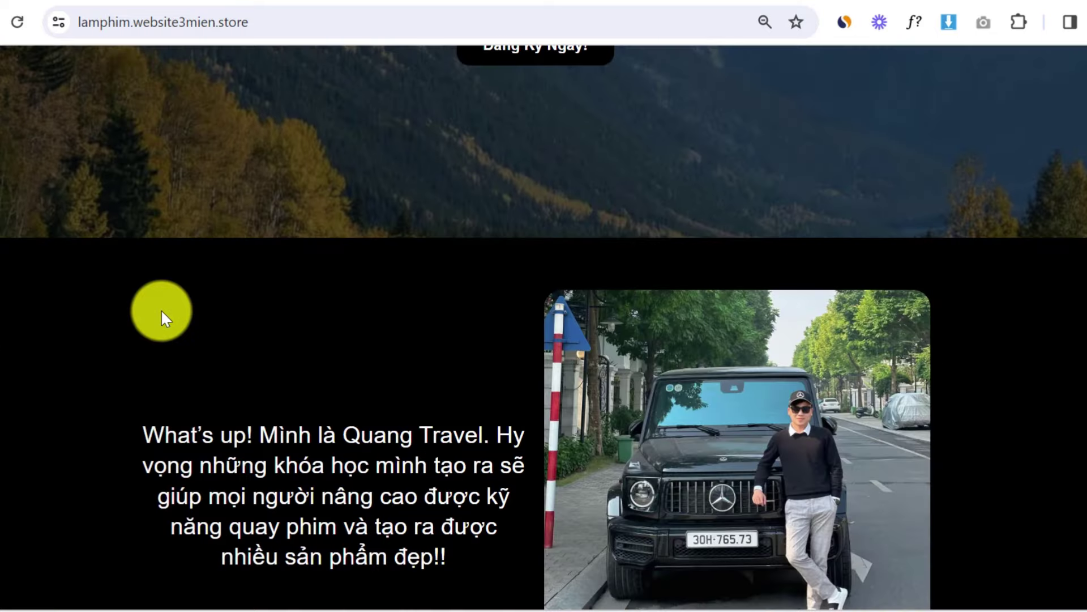
scroll(160, 327, down, 10)
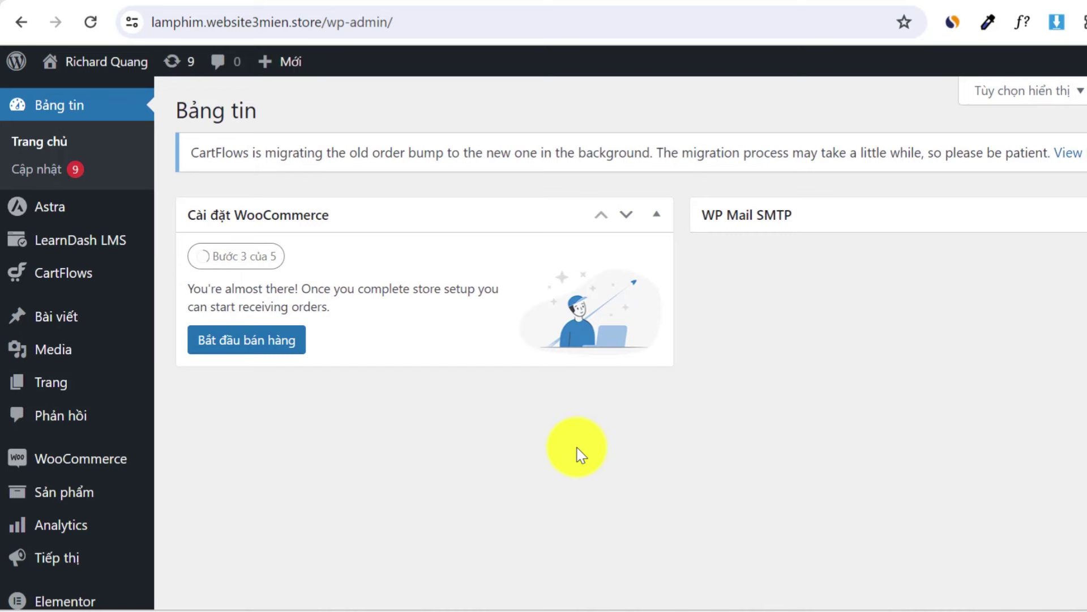
Mark the newest on-hold order completed using the 'Đổi trạng thái sang hoàn tất' bulk action.
mouse_move(102, 460)
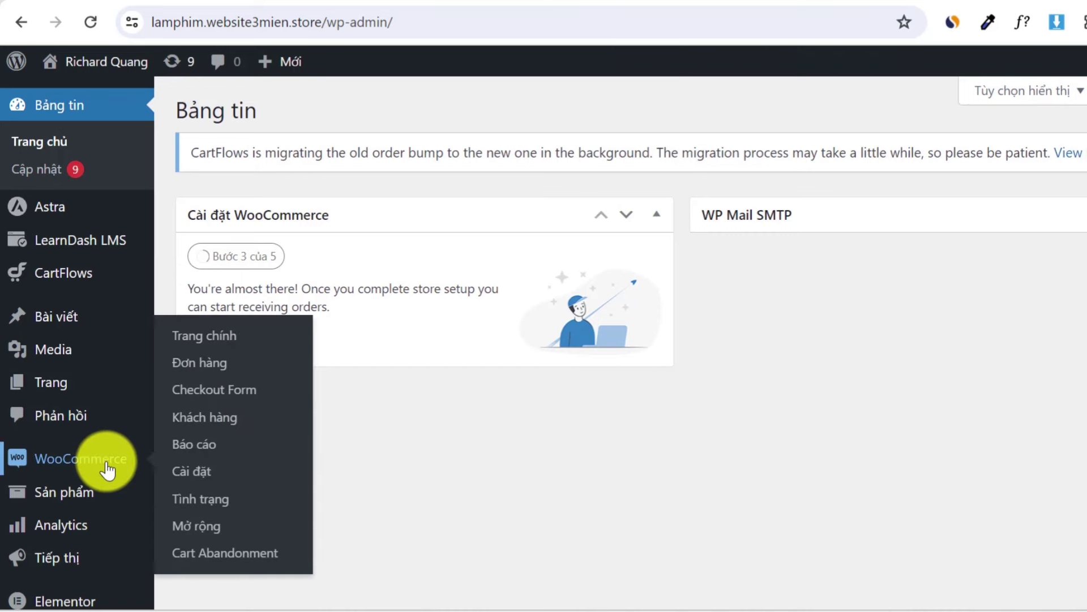
click(193, 373)
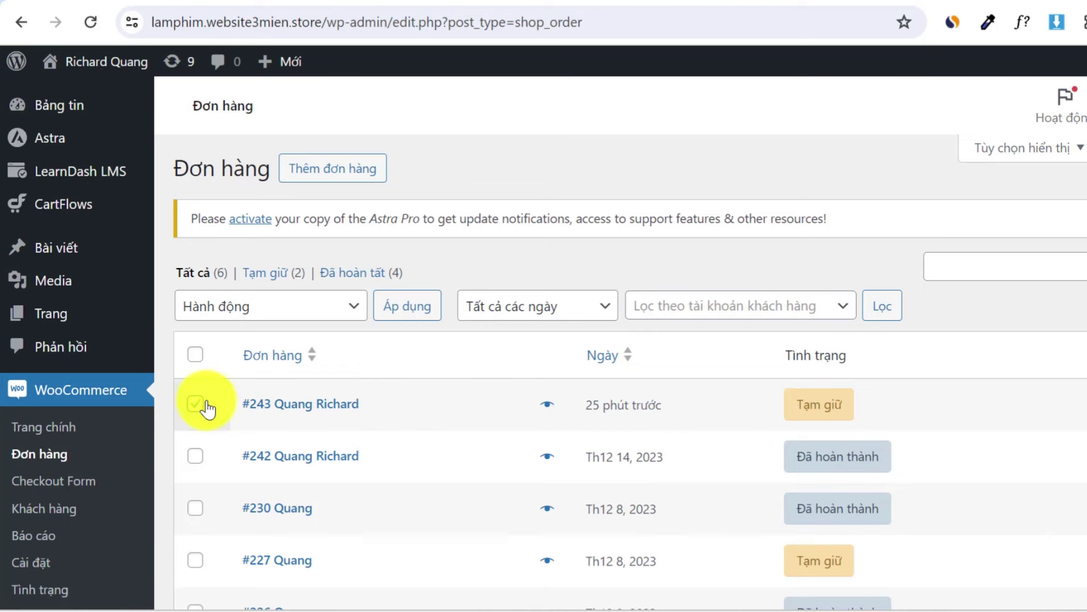
click(232, 310)
click(291, 404)
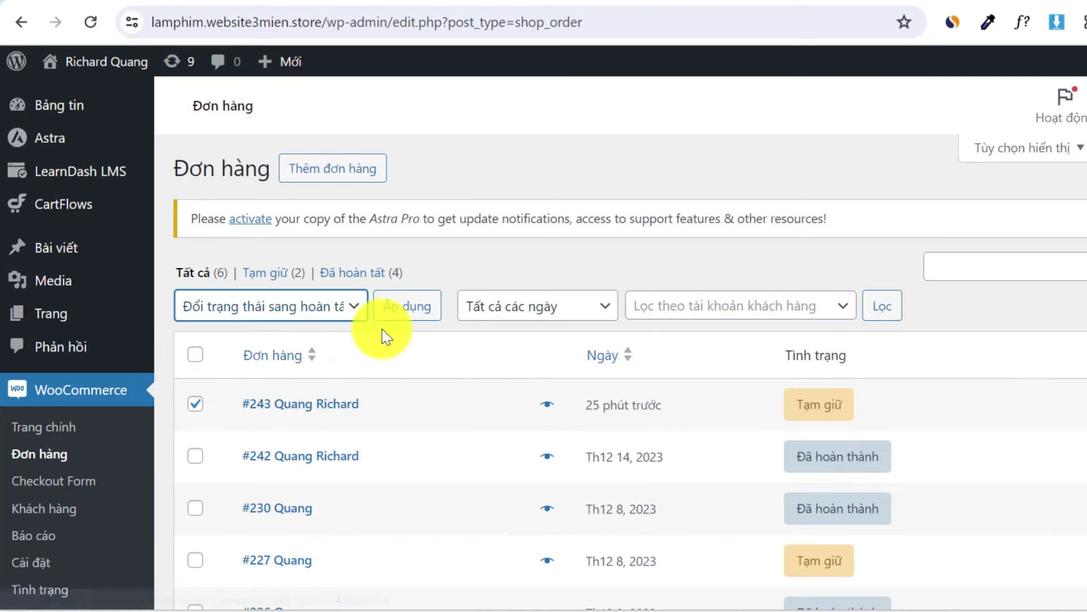
click(402, 311)
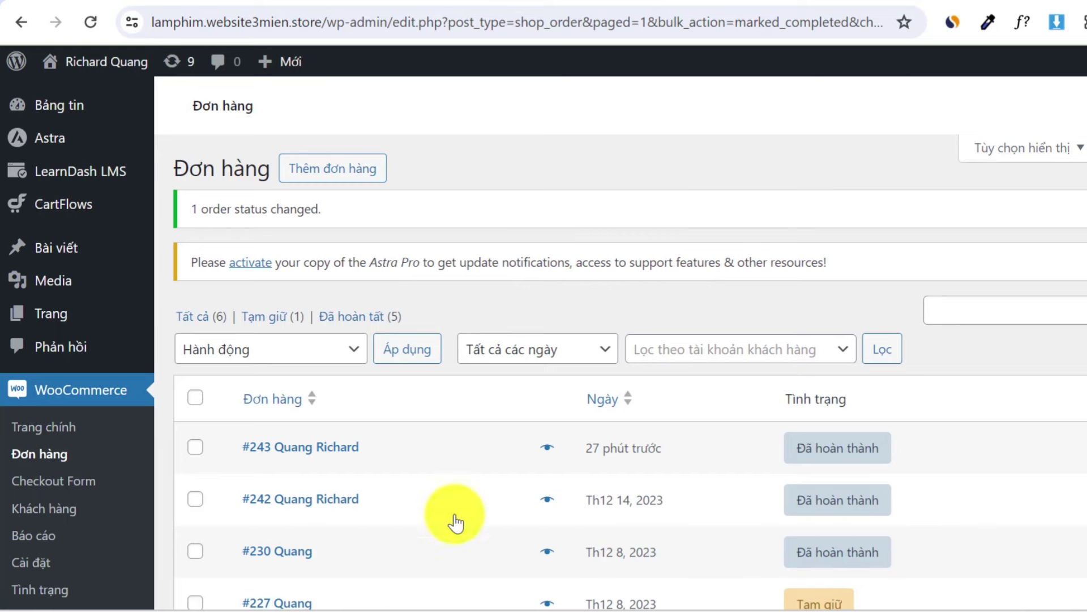
Switch to the CartFlows window and scroll to the Traffic, Website, Checkout, Upsell funnel diagram.
mouse_move(411, 609)
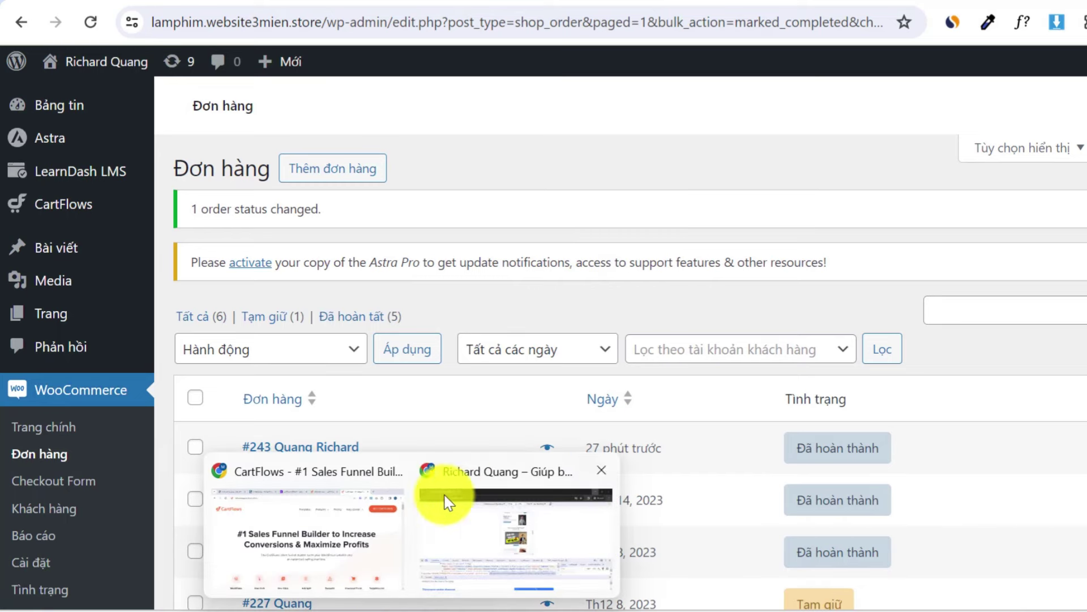
click(366, 487)
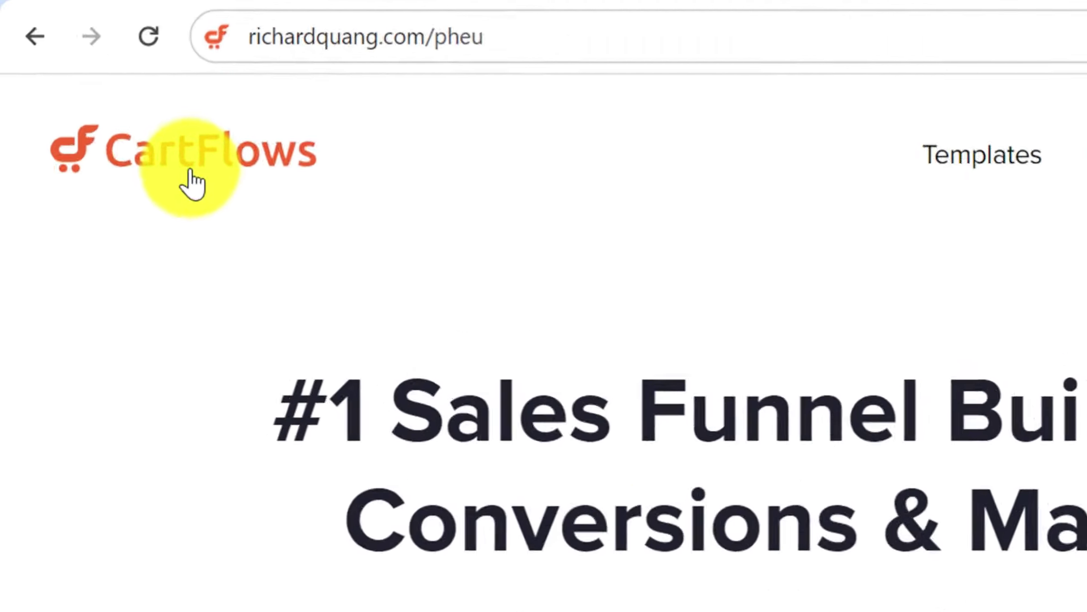
scroll(207, 329, down, 3)
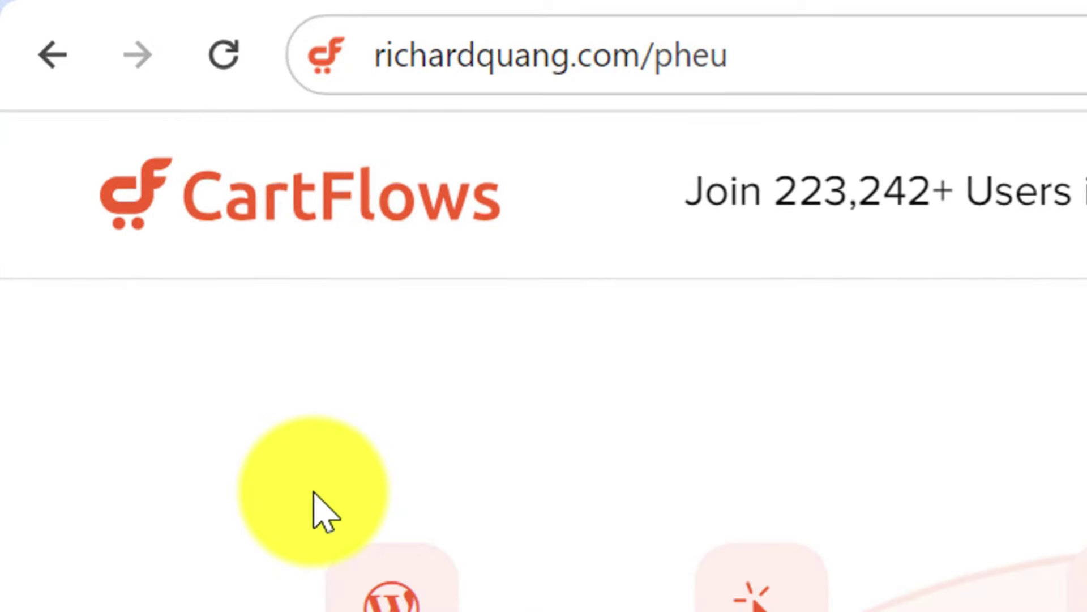
scroll(326, 513, up, 5)
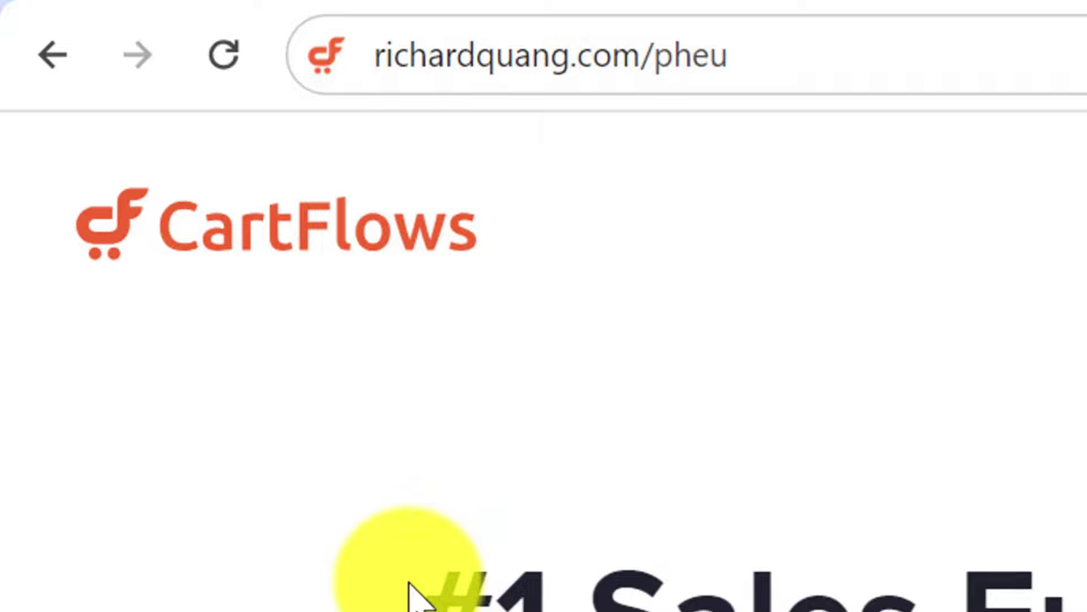
scroll(409, 583, down, 6)
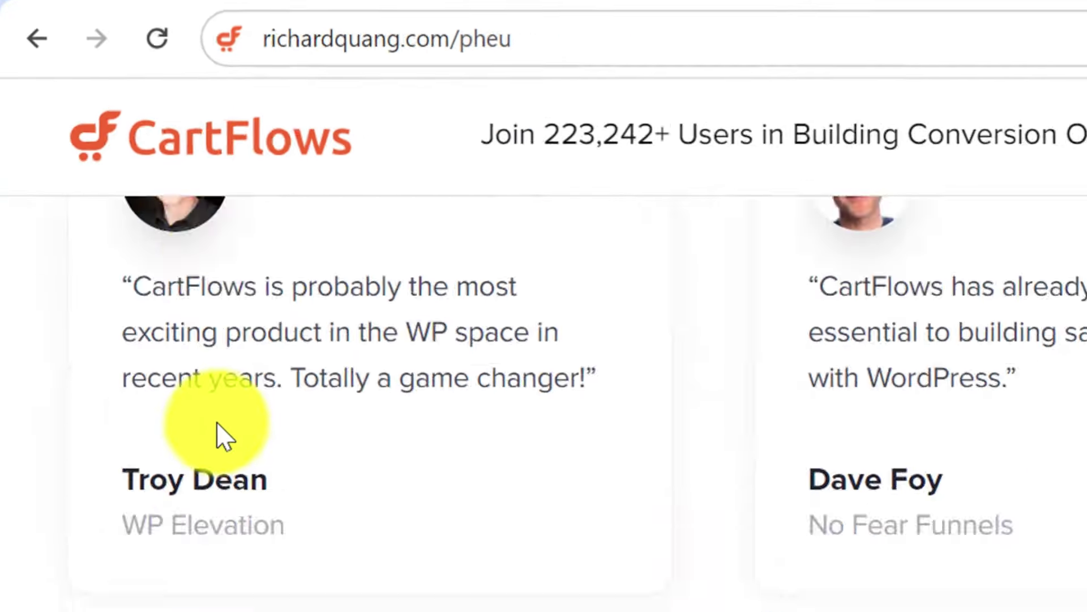
scroll(216, 422, down, 10)
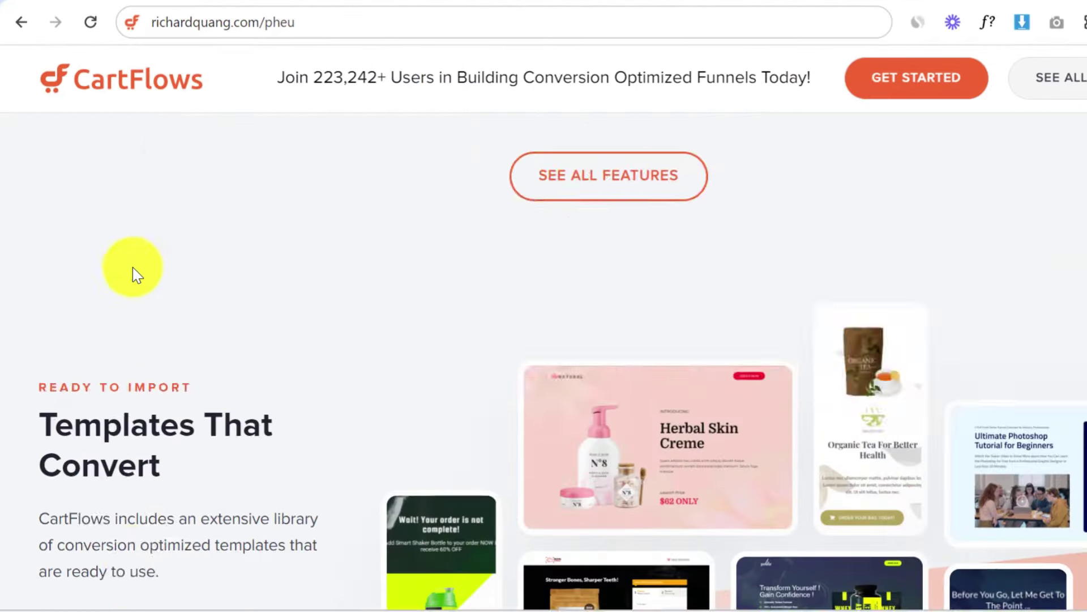
scroll(136, 275, down, 10)
scroll(238, 284, up, 2)
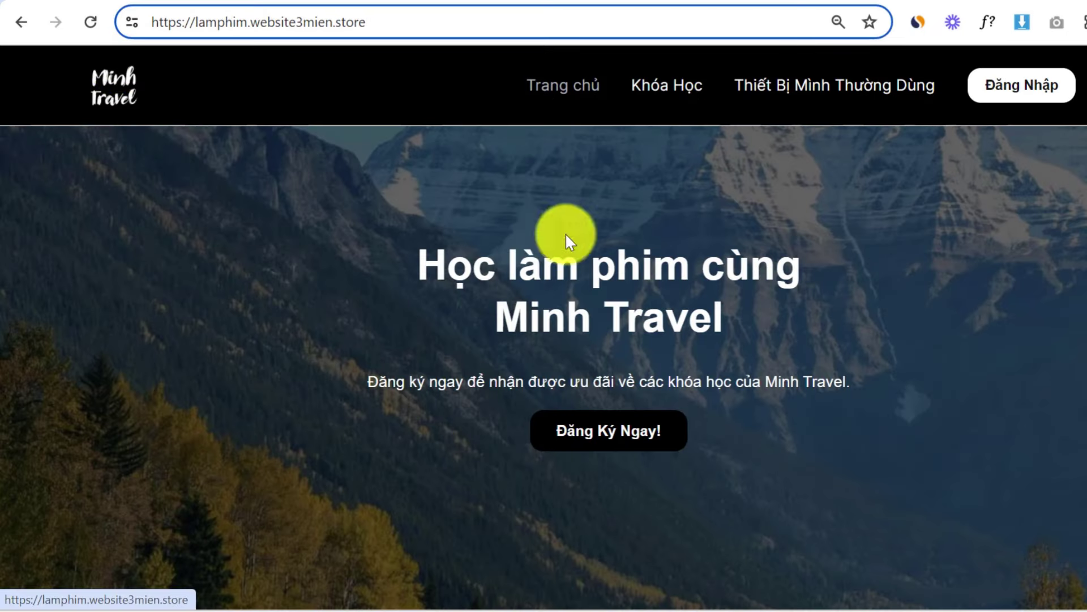
Mark the lesson 'Phương pháp học hiệu quả' complete, bringing the course to 12%, 1/8 steps.
click(1004, 90)
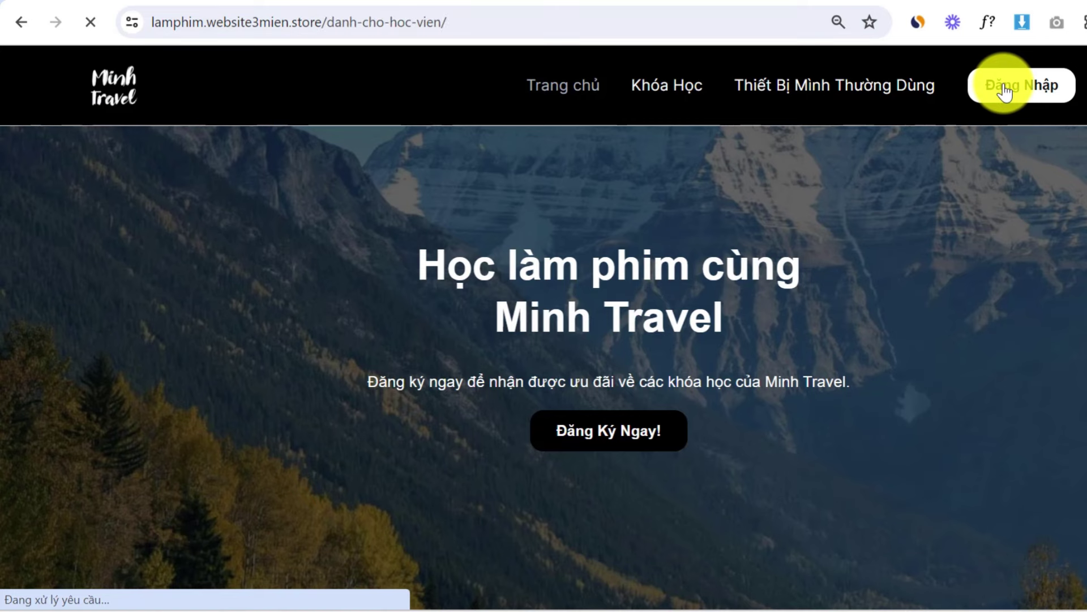
scroll(567, 215, down, 3)
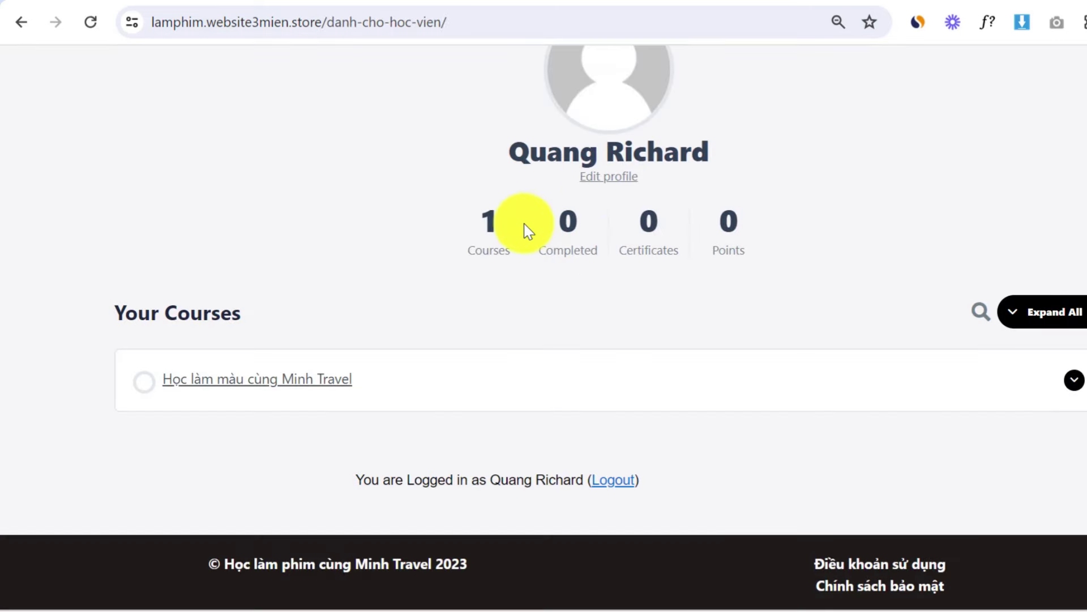
click(295, 385)
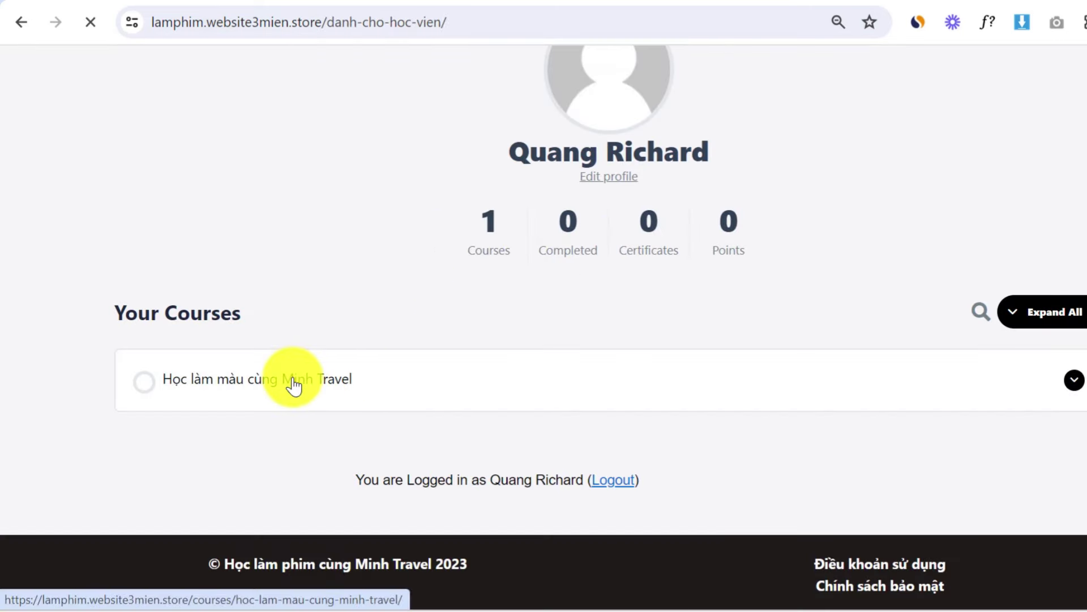
scroll(365, 267, down, 8)
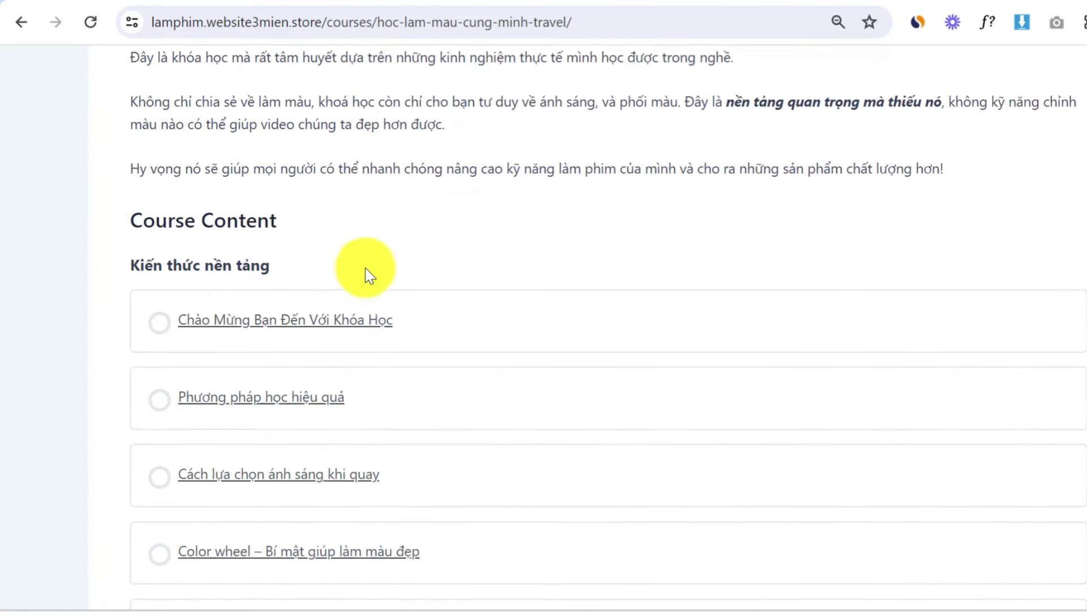
click(282, 208)
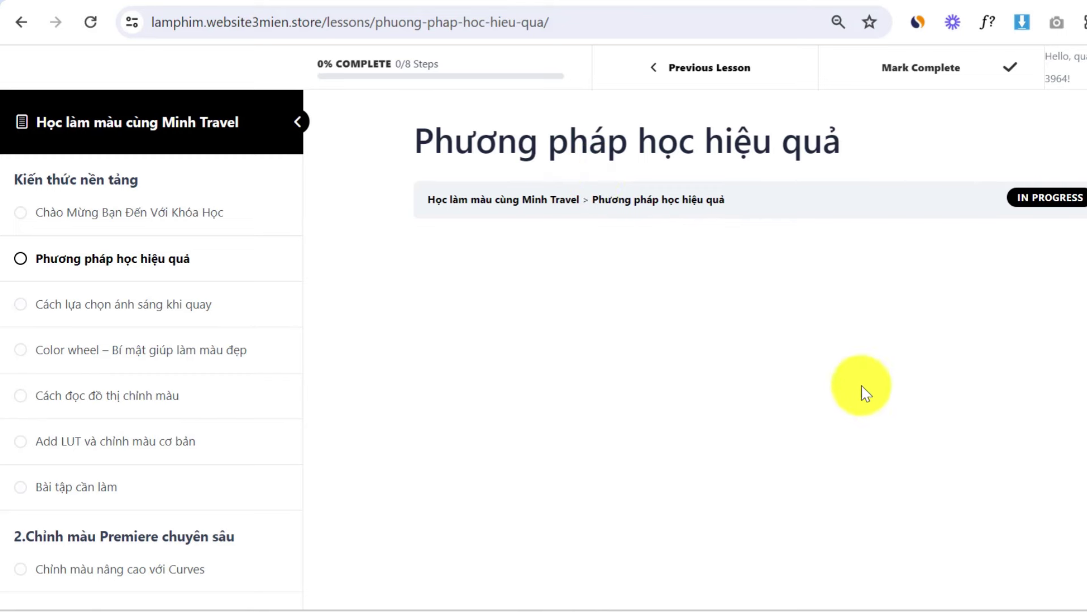
scroll(491, 227, down, 3)
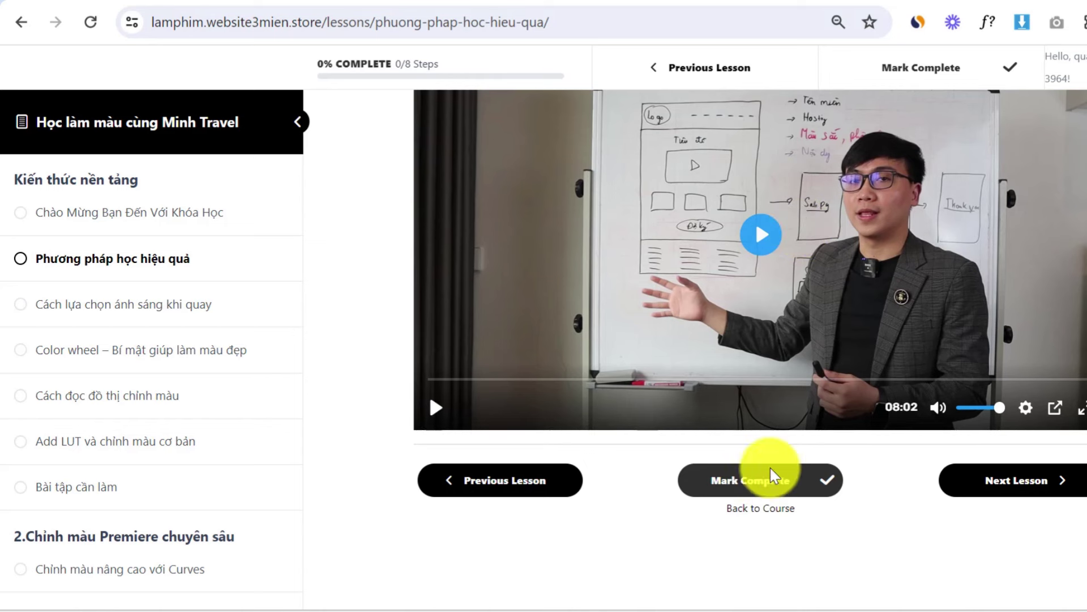
click(752, 482)
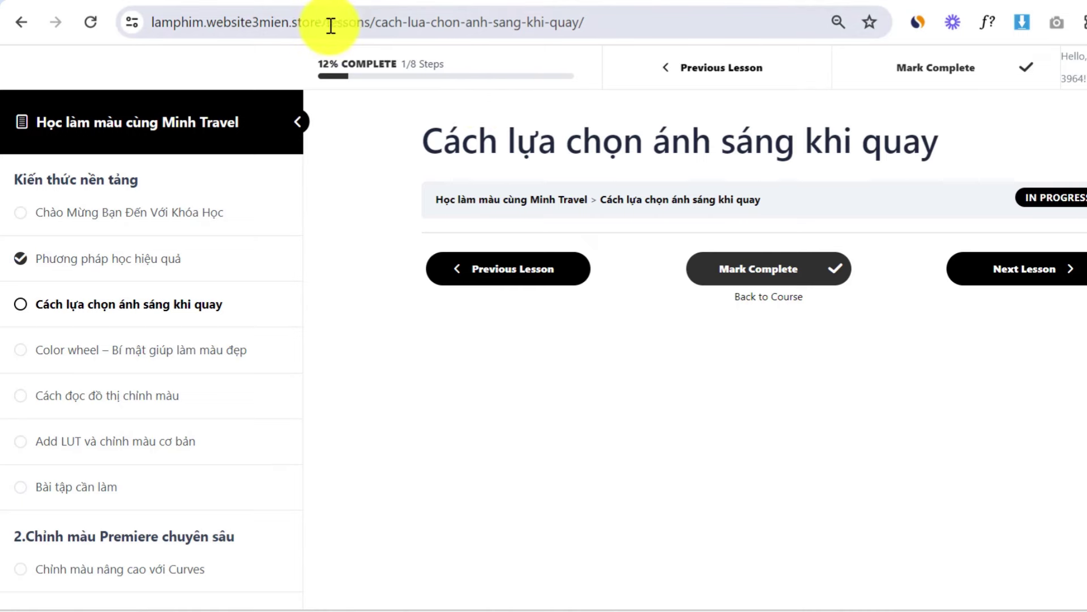
Remove the lesson path from the address to reload the site home page.
drag(329, 25, 719, 48)
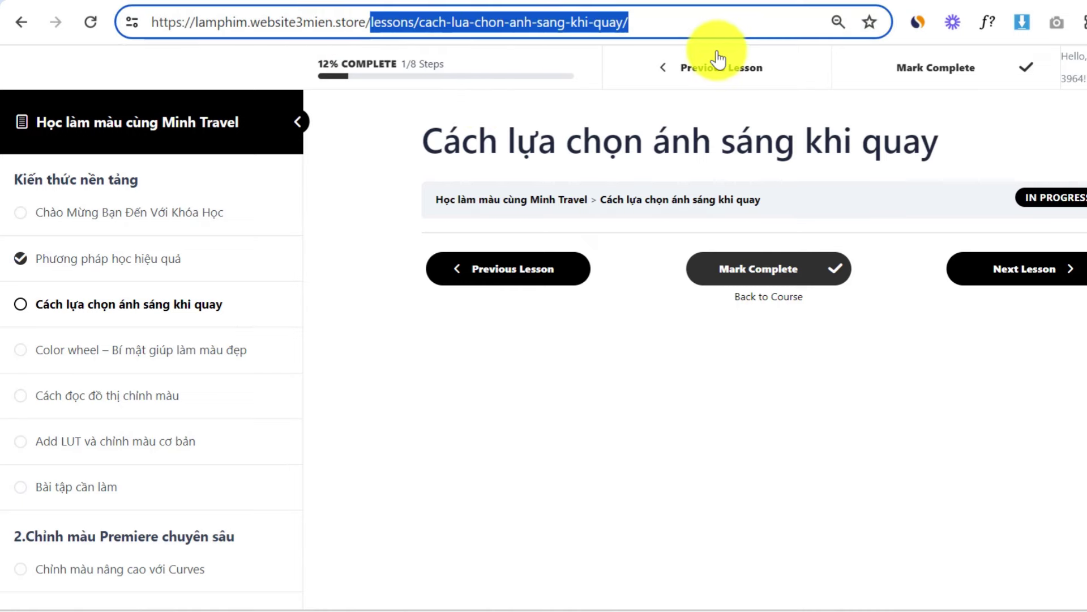
key(BackSpace)
key(Return)
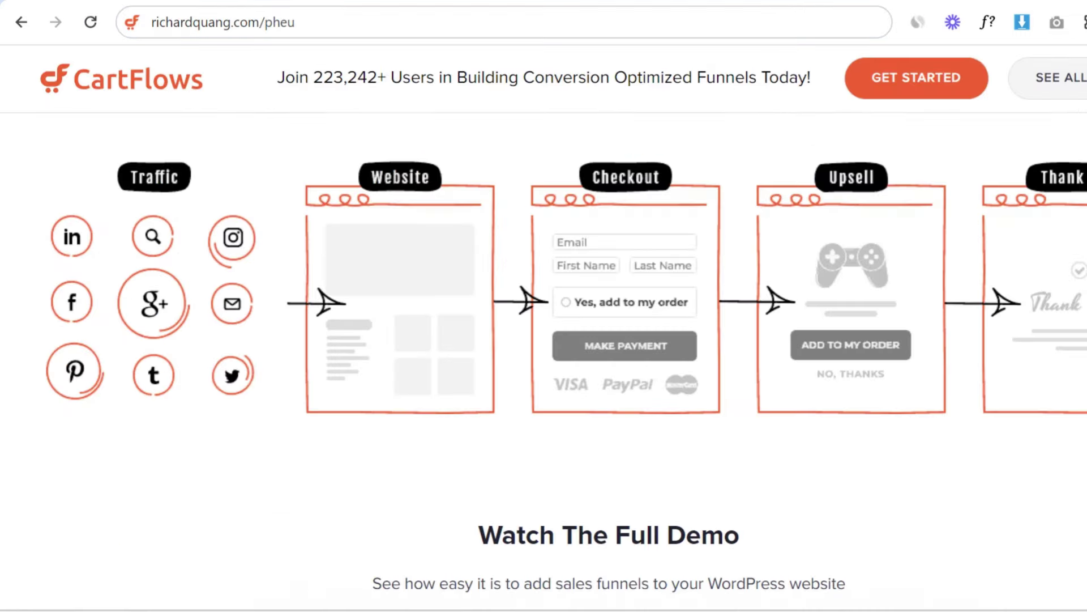
Leave the CartFlows page and switch back to the WooCommerce Orders window.
scroll(331, 340, up, 10)
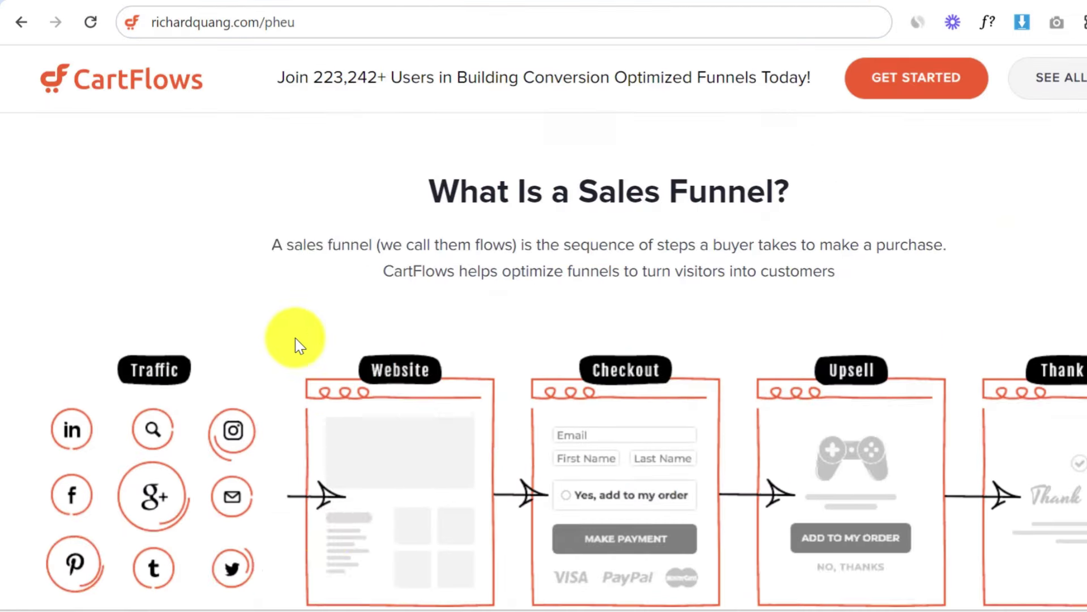
scroll(427, 340, up, 2)
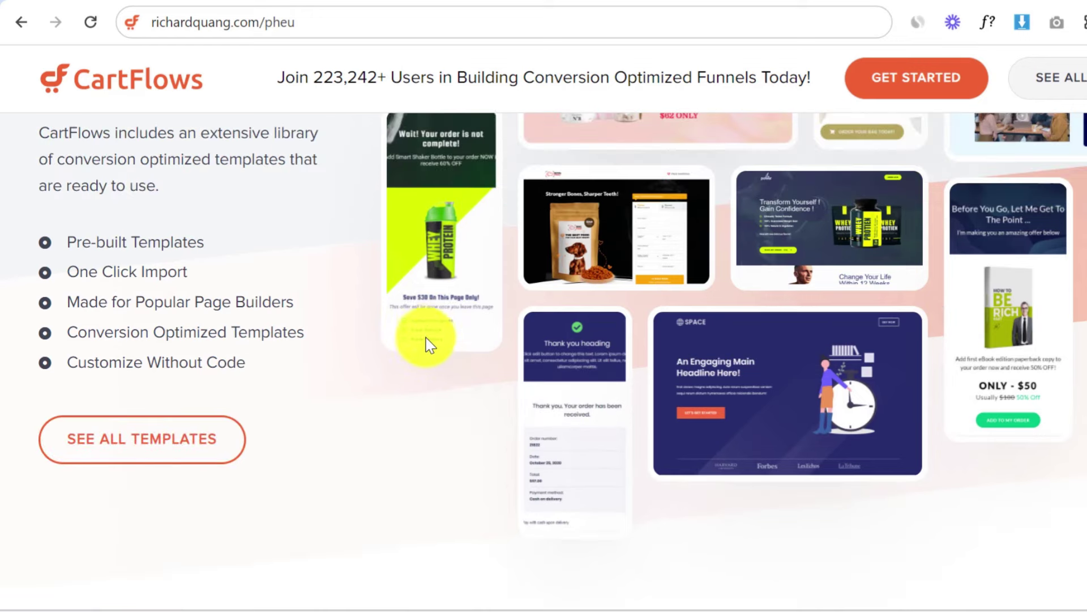
scroll(492, 338, down, 3)
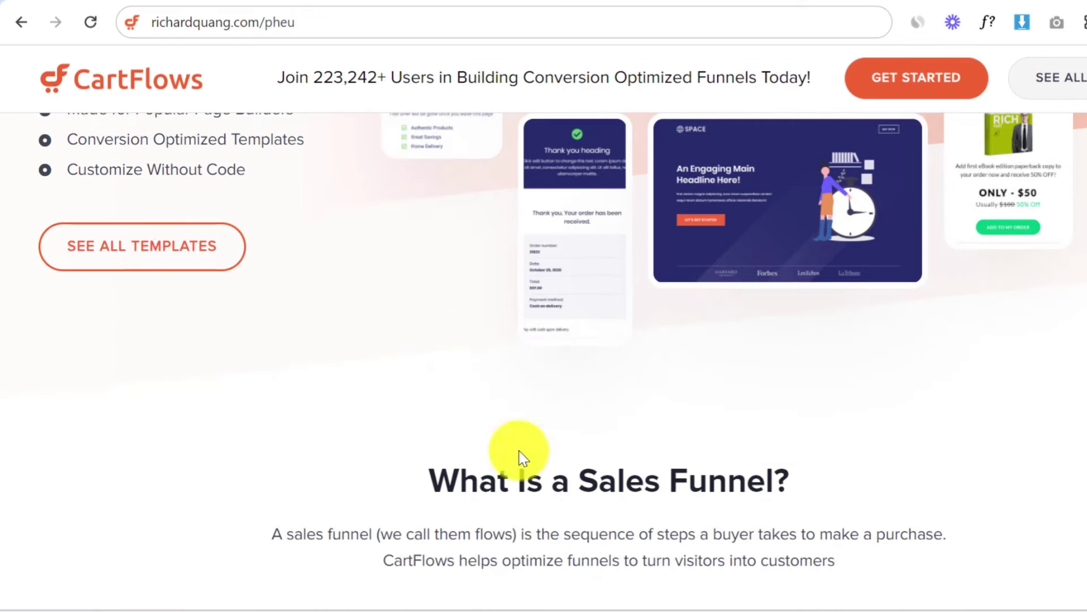
click(790, 609)
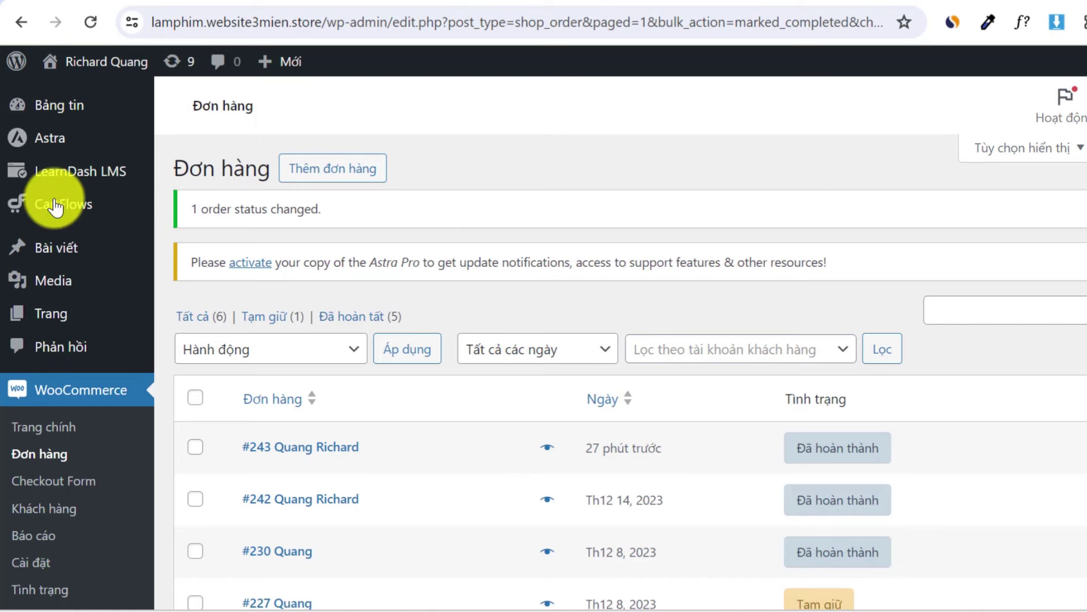
Open CartFlows Funnels and check the live funnel's 4,250,000₫ sales total.
mouse_move(55, 207)
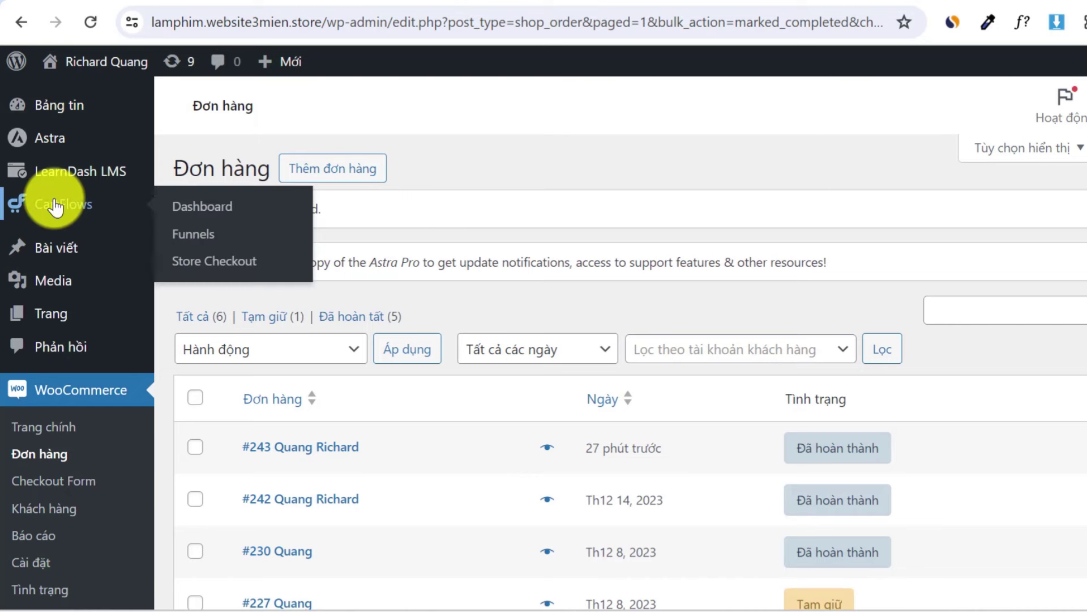
click(216, 248)
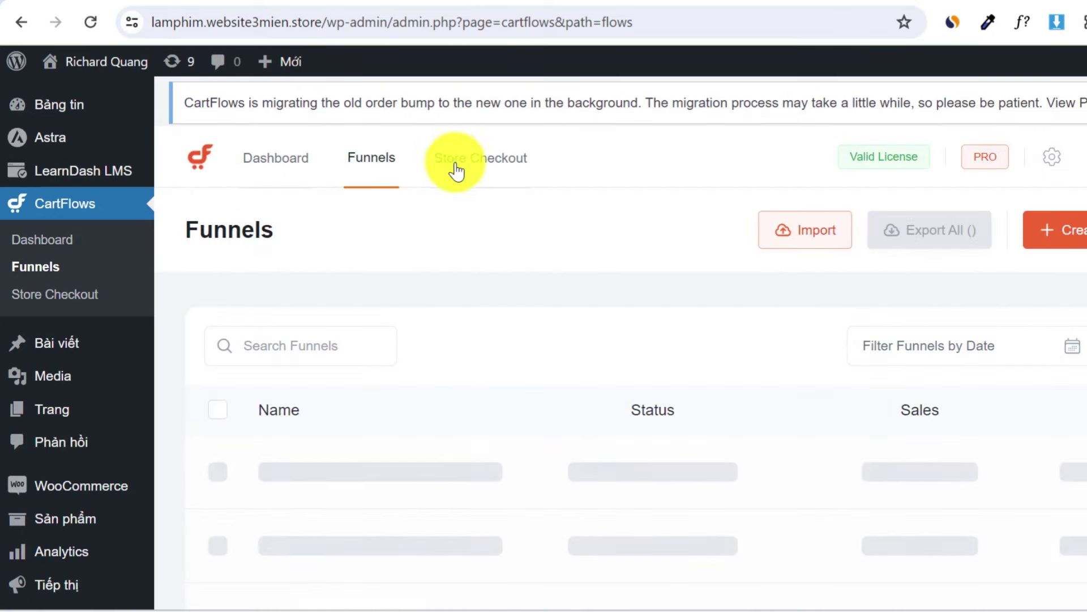
scroll(550, 235, down, 2)
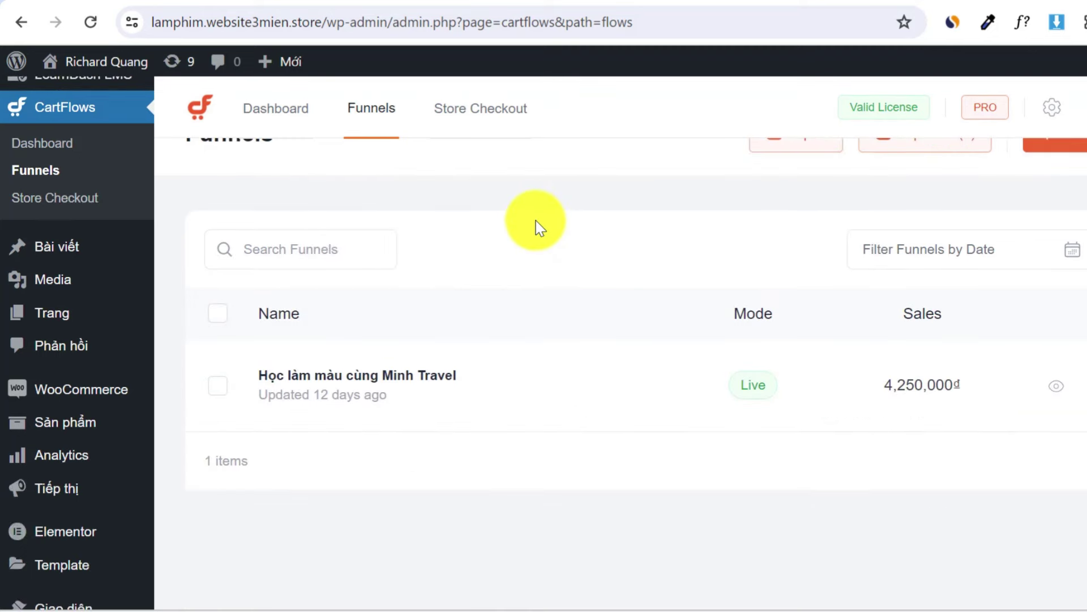
scroll(563, 250, down, 2)
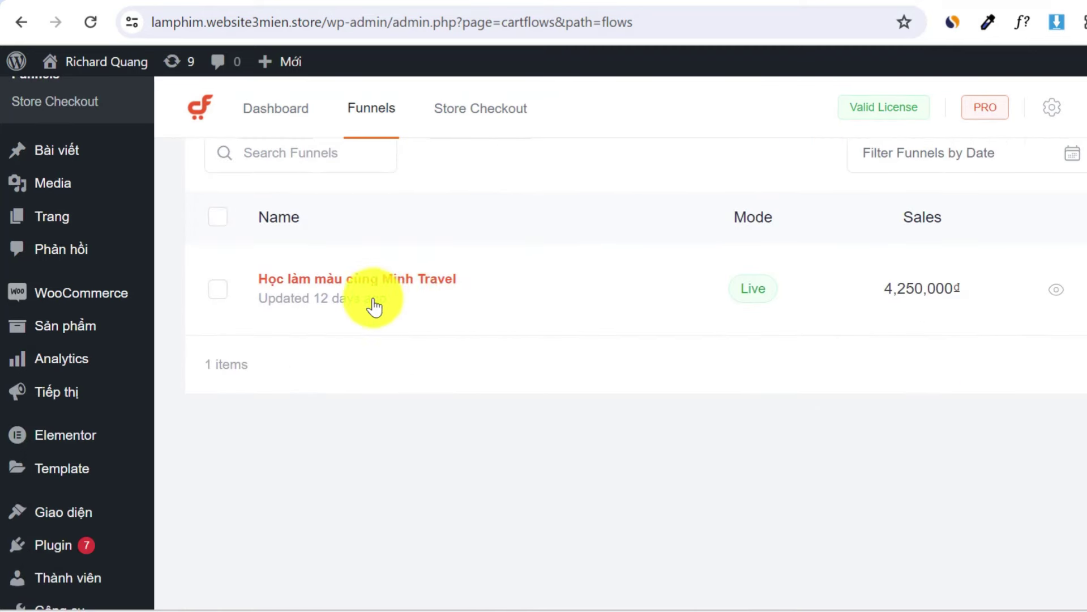
scroll(369, 306, up, 2)
mouse_move(888, 385)
mouse_down()
mouse_move(969, 388)
mouse_move(891, 381)
mouse_move(909, 382)
mouse_up()
click(799, 504)
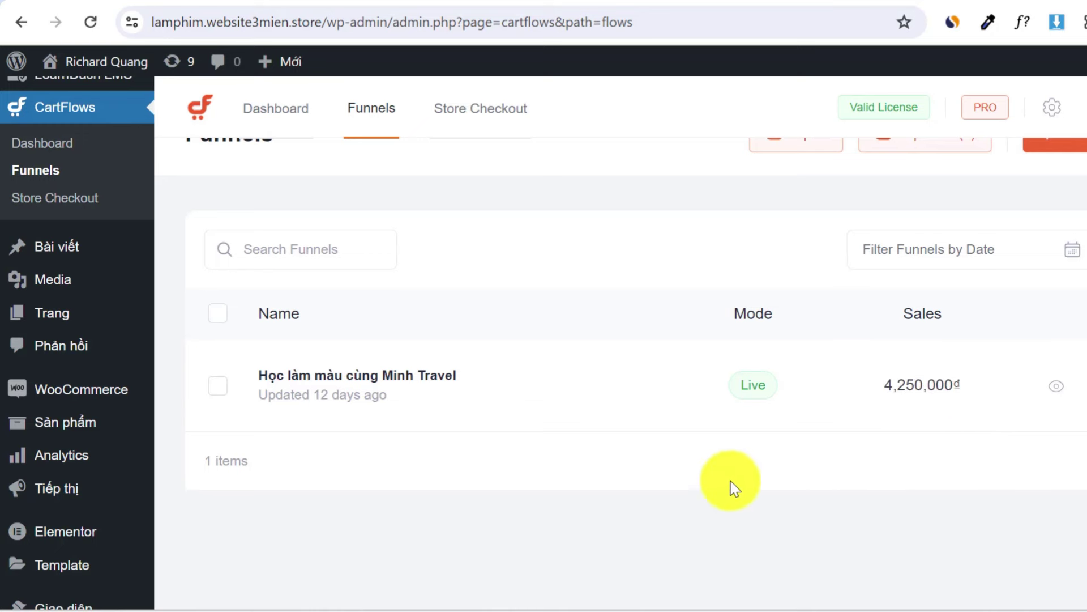
scroll(696, 480, up, 2)
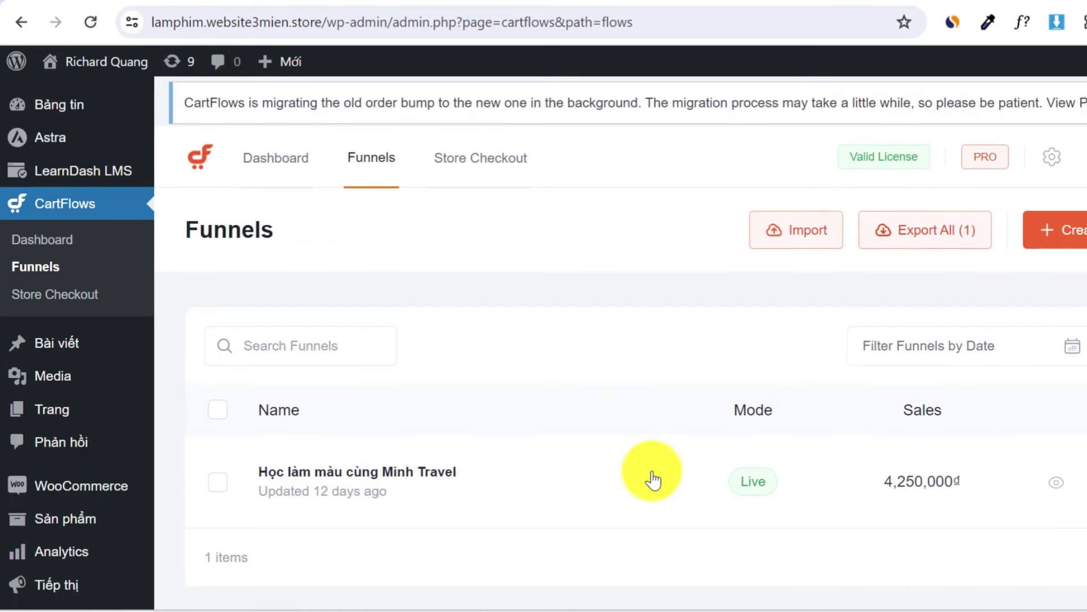
click(278, 159)
Go from the CartFlows dashboard to the Funnels list with the single Học làm màu cùng Minh Travel funnel.
scroll(437, 247, down, 5)
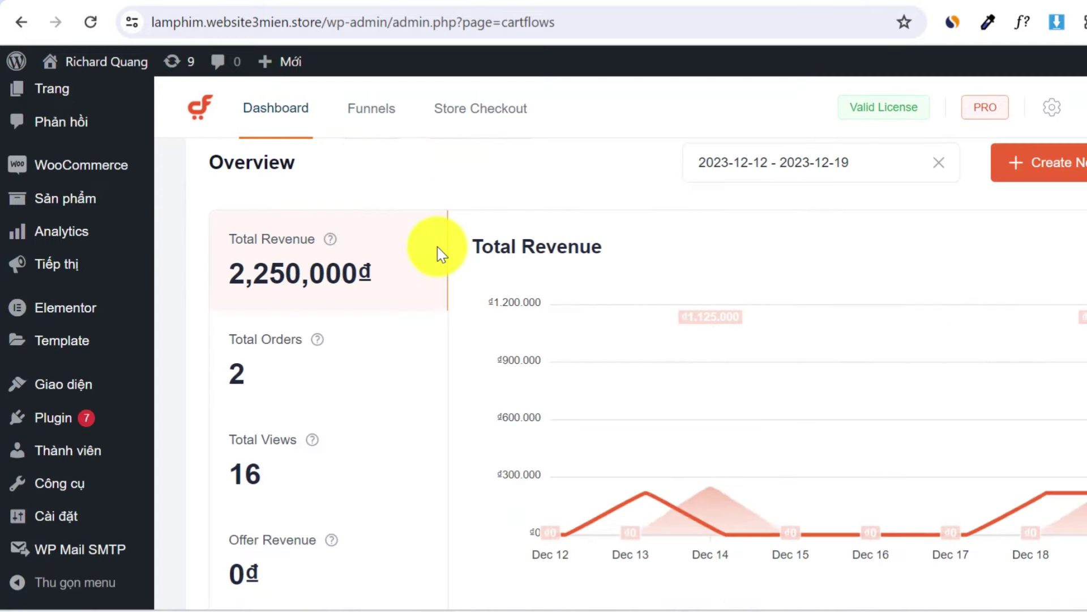
scroll(718, 232, down, 2)
scroll(707, 296, up, 2)
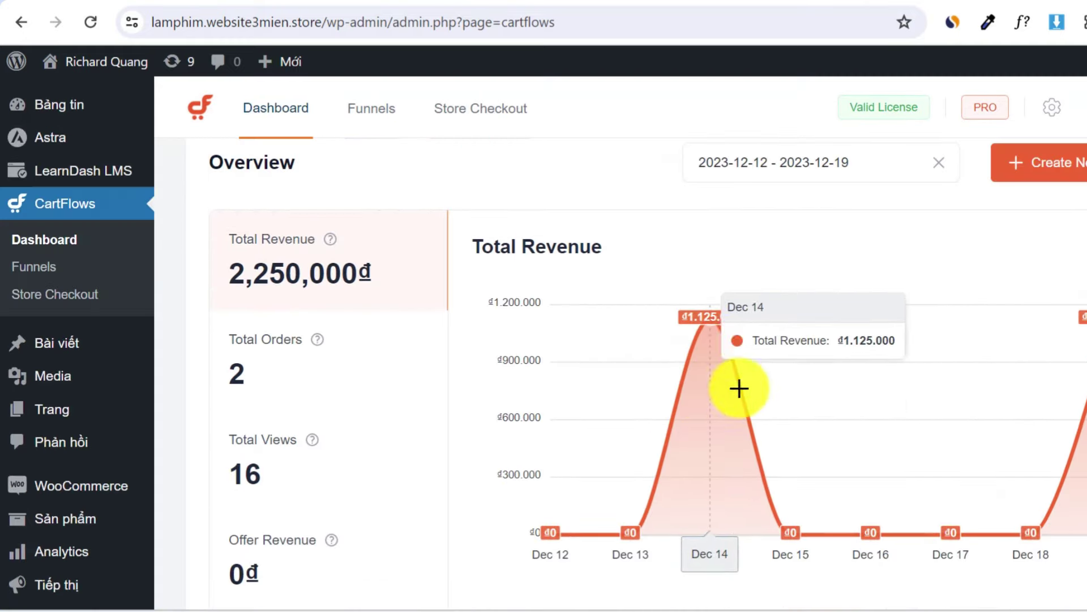
scroll(848, 345, up, 2)
scroll(848, 346, up, 4)
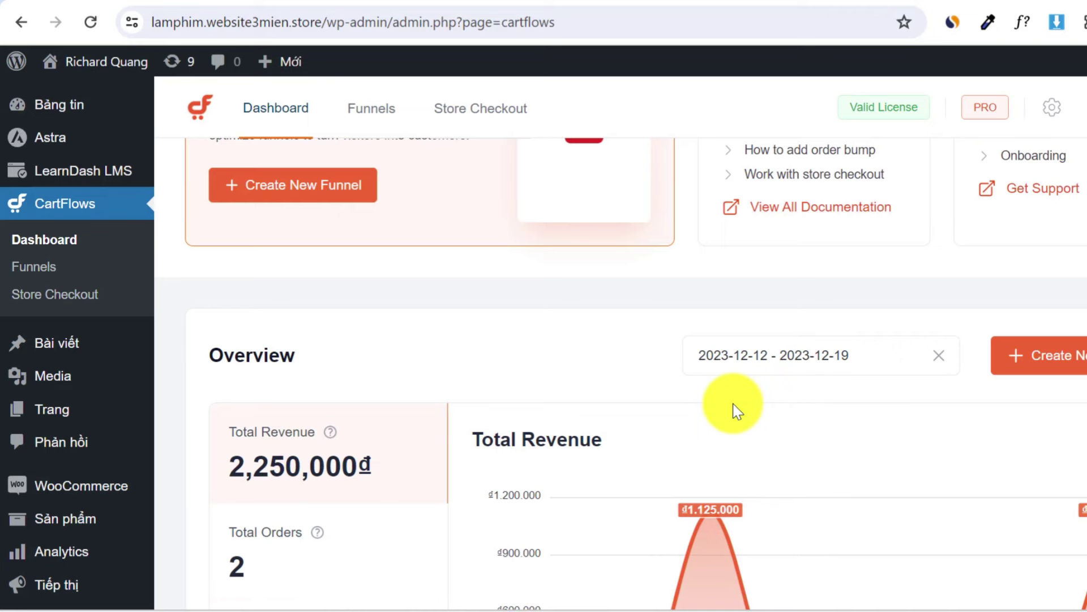
click(44, 266)
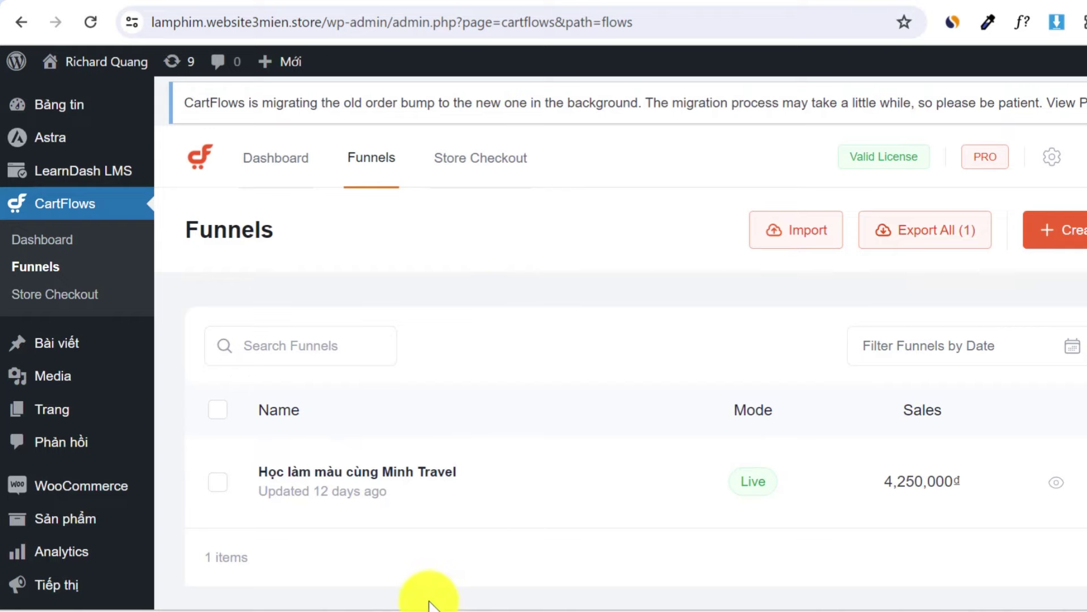
mouse_move(410, 605)
click(345, 546)
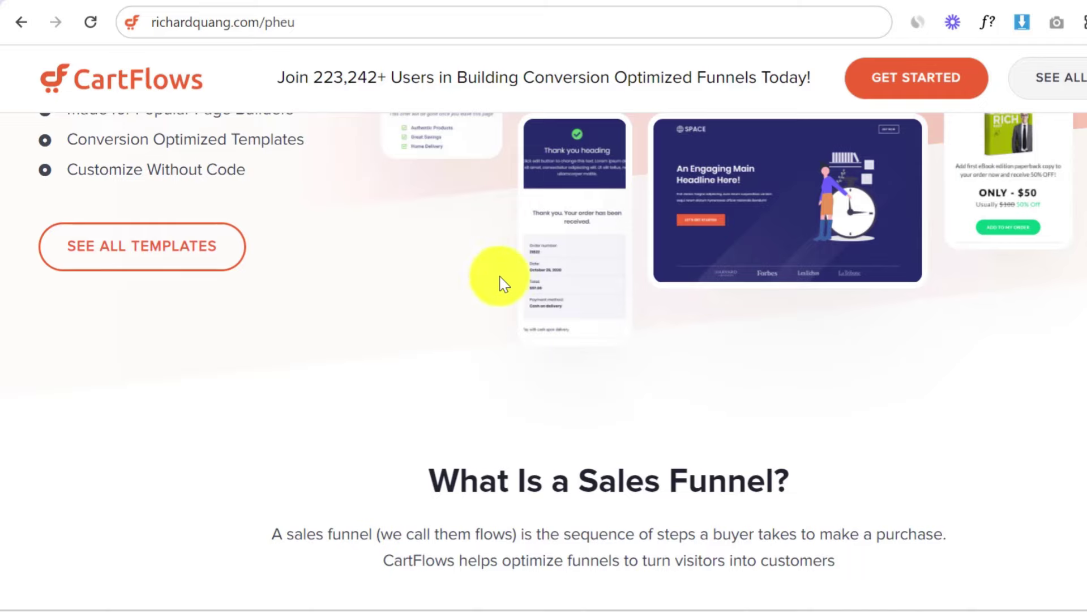
scroll(510, 255, down, 15)
scroll(530, 221, up, 15)
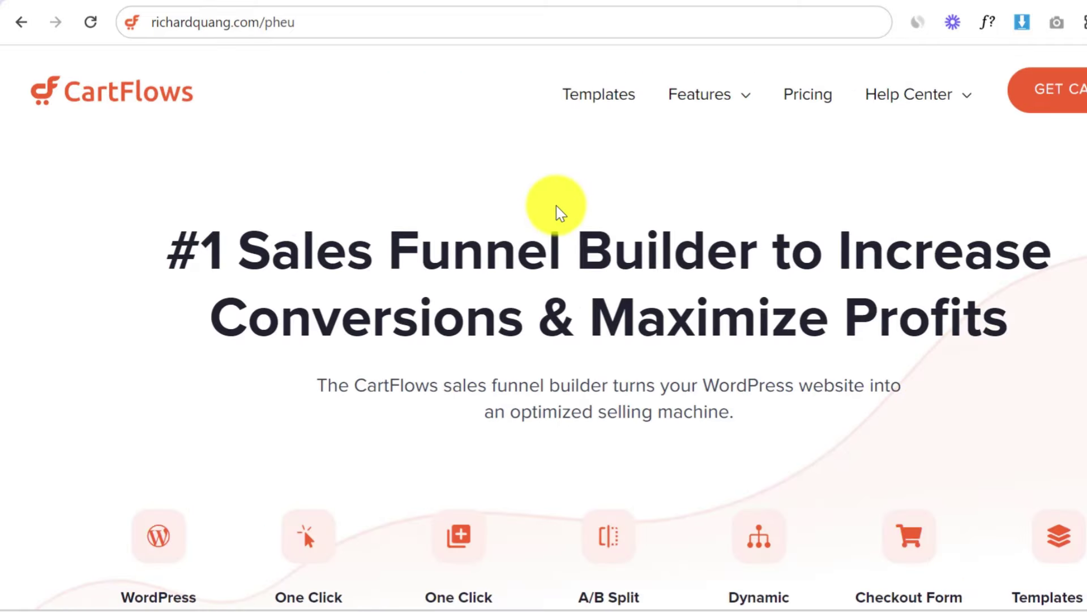
click(814, 96)
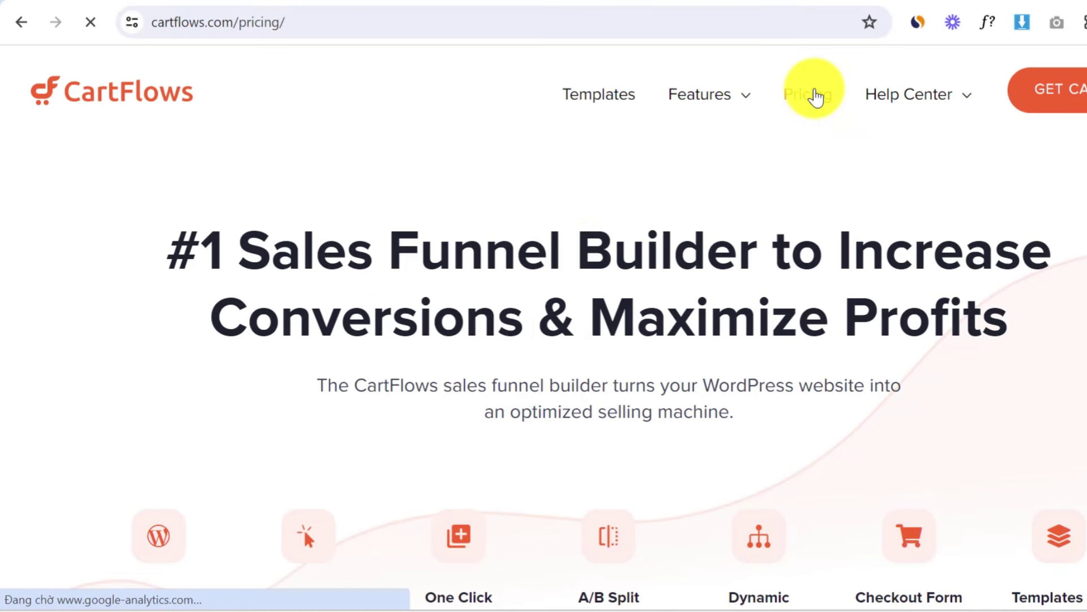
scroll(585, 194, down, 5)
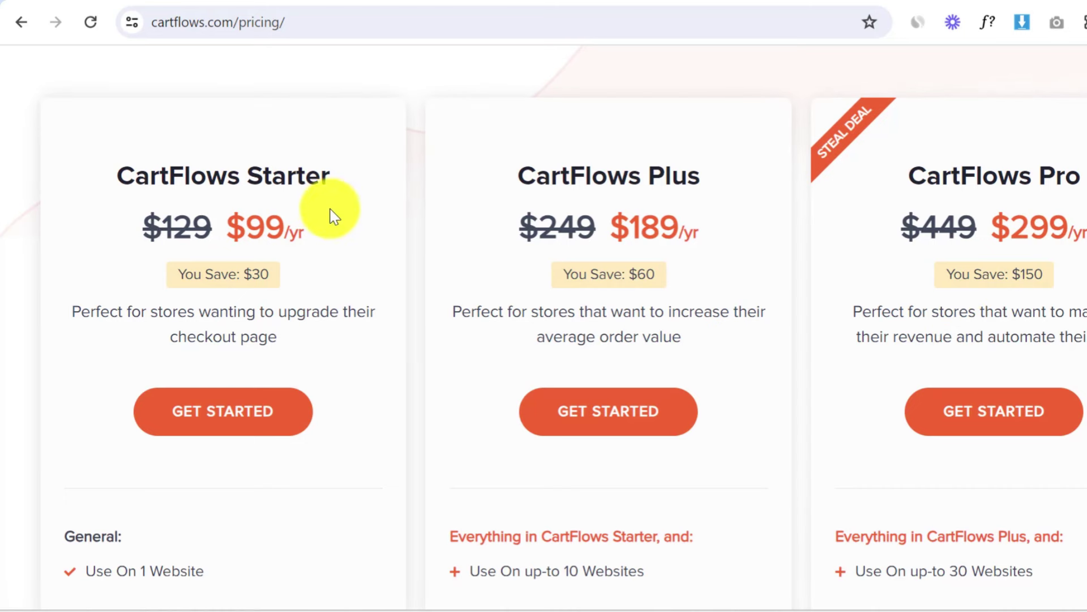
click(155, 1)
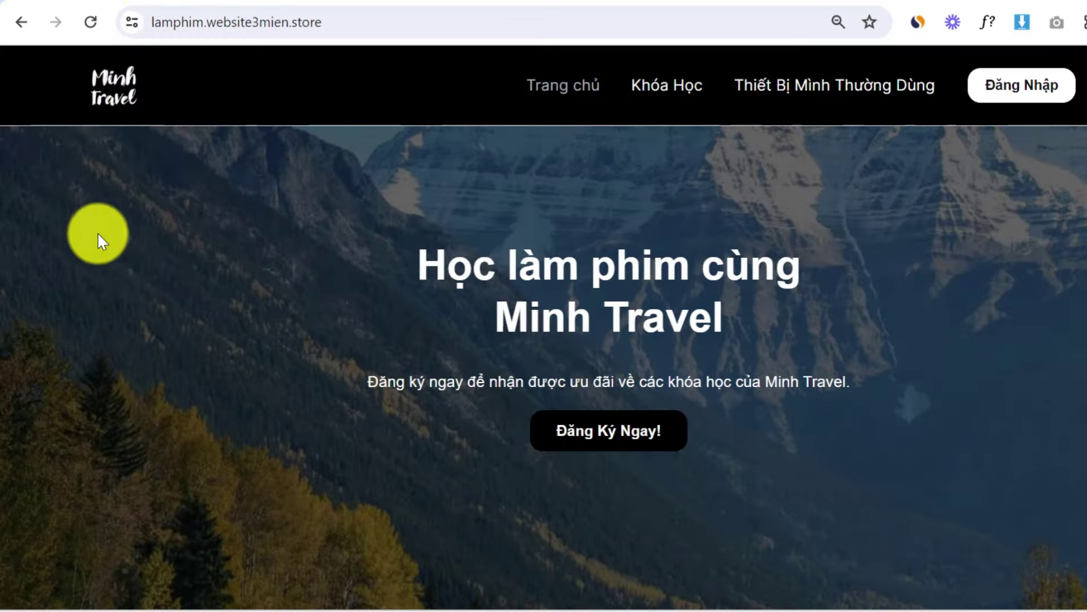
scroll(93, 250, down, 15)
scroll(93, 256, up, 15)
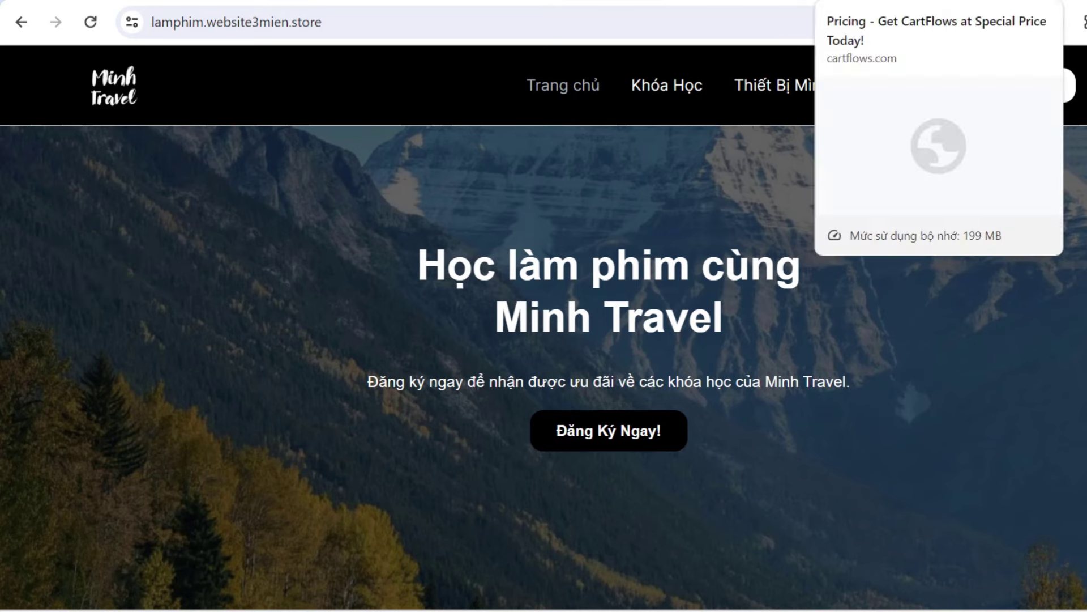
click(861, 1)
scroll(637, 238, up, 3)
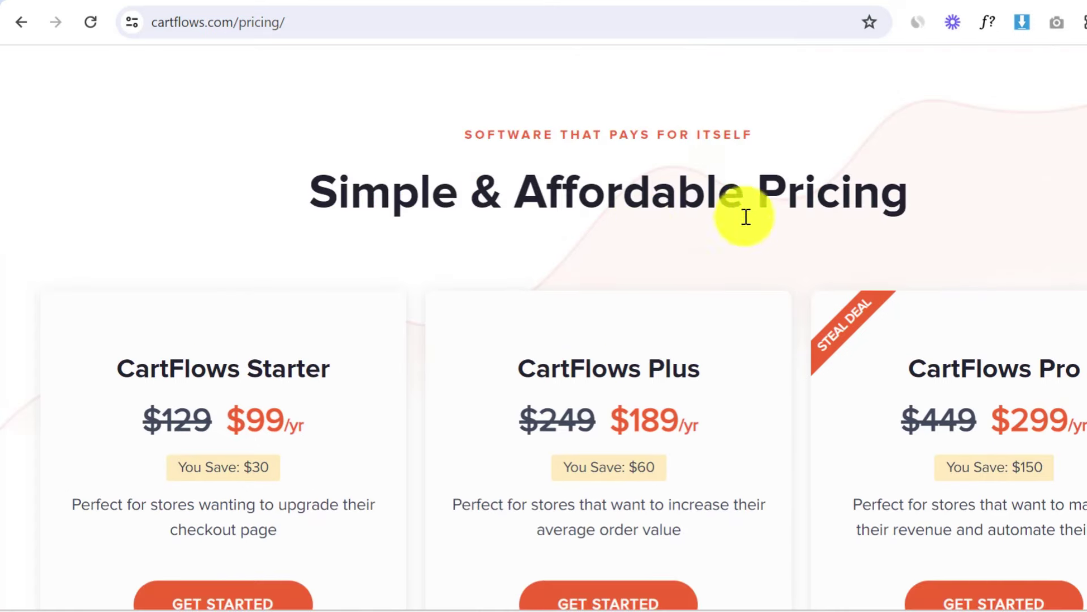
scroll(742, 216, down, 2)
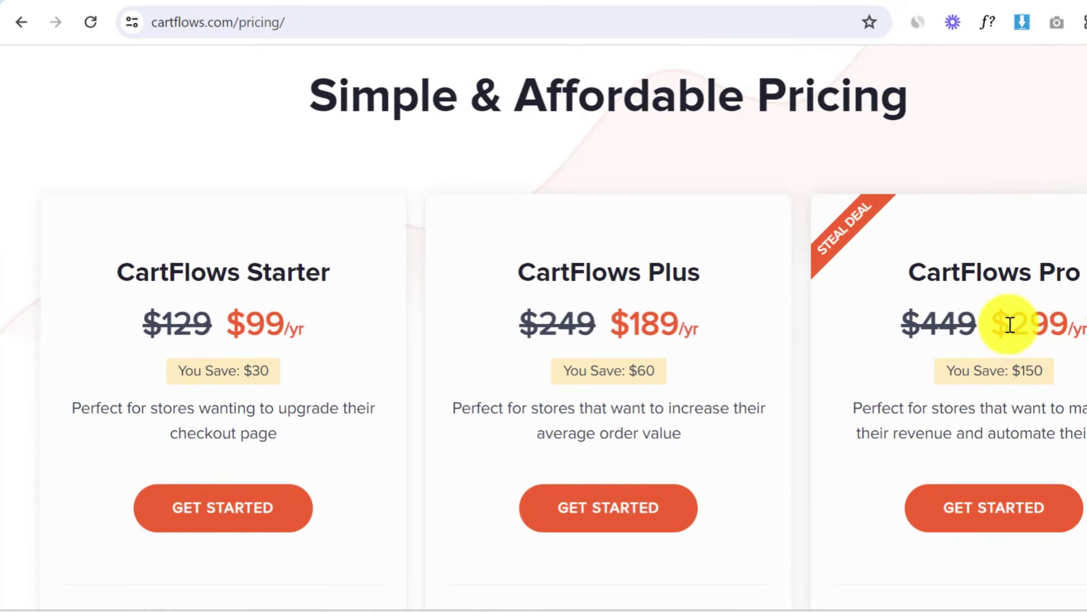
drag(991, 323, 1056, 321)
click(1072, 339)
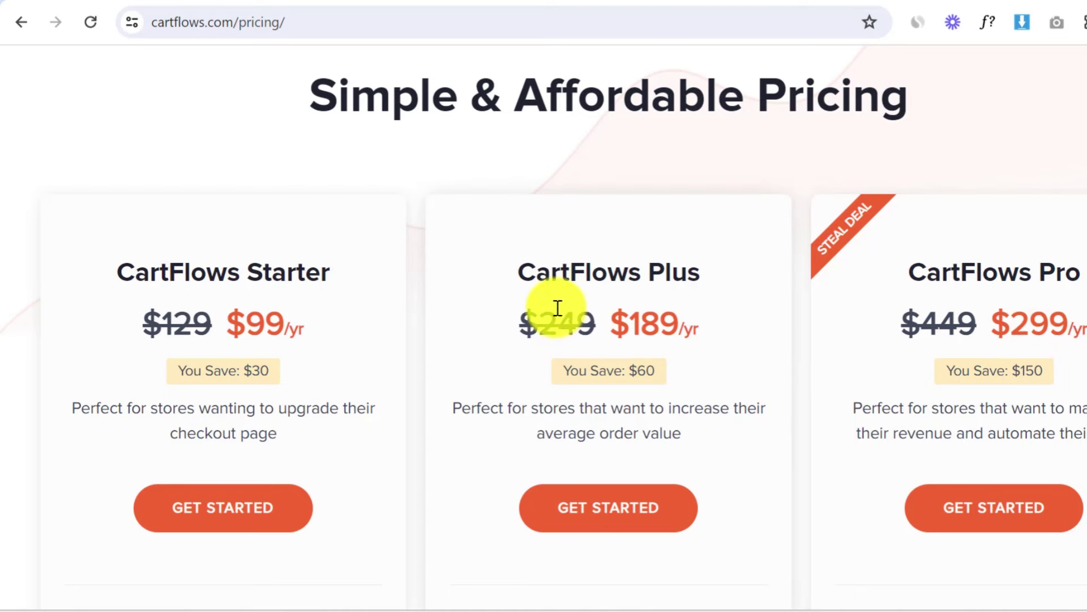
mouse_move(790, 600)
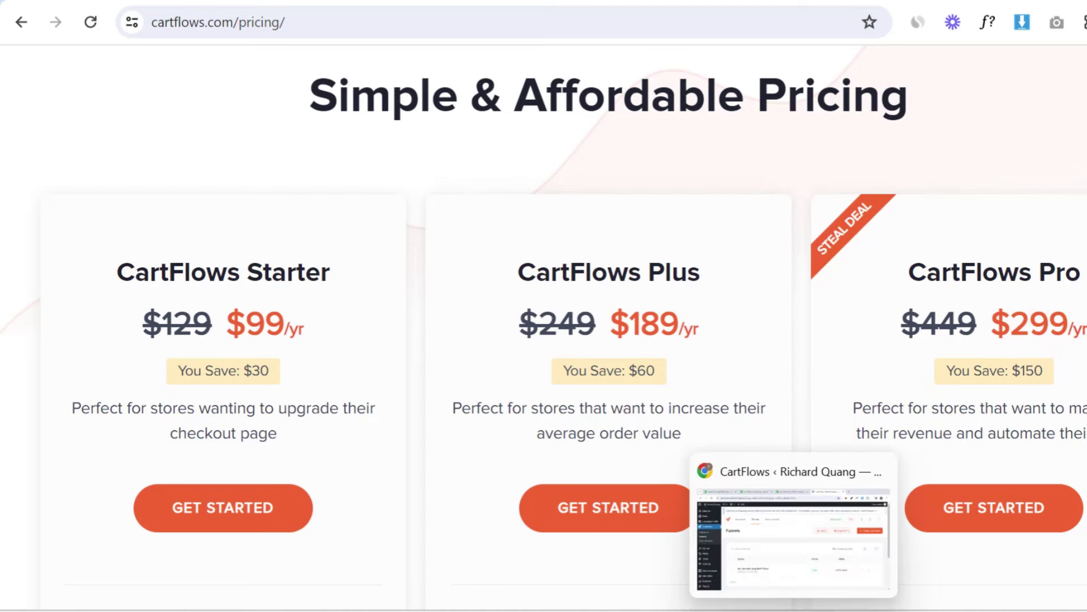
click(773, 537)
Start a new funnel and preview the Business Consultant template from the template library.
scroll(546, 351, down, 4)
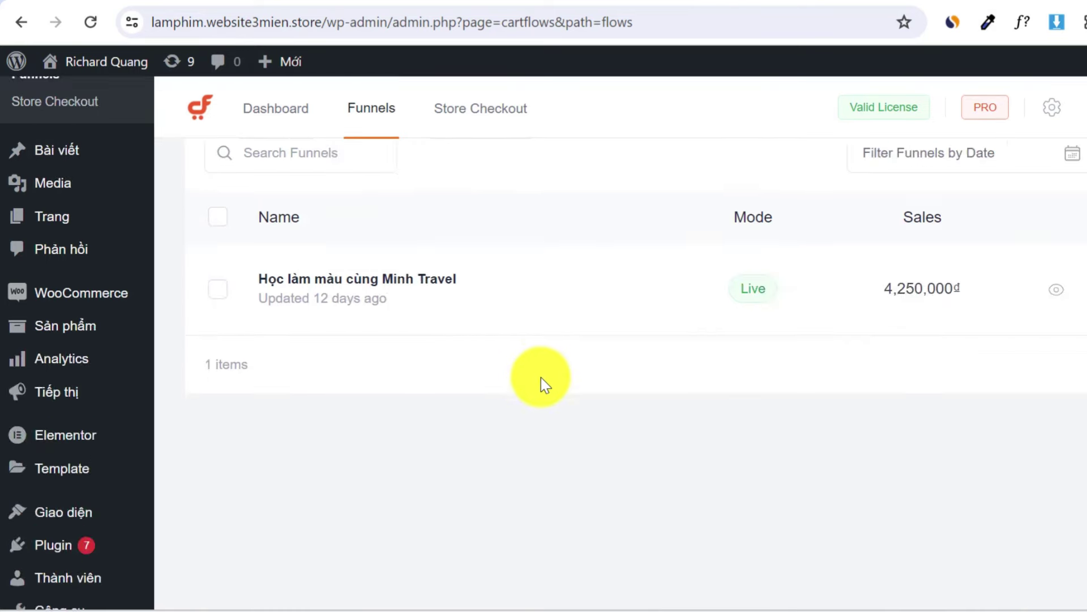
scroll(623, 386, up, 4)
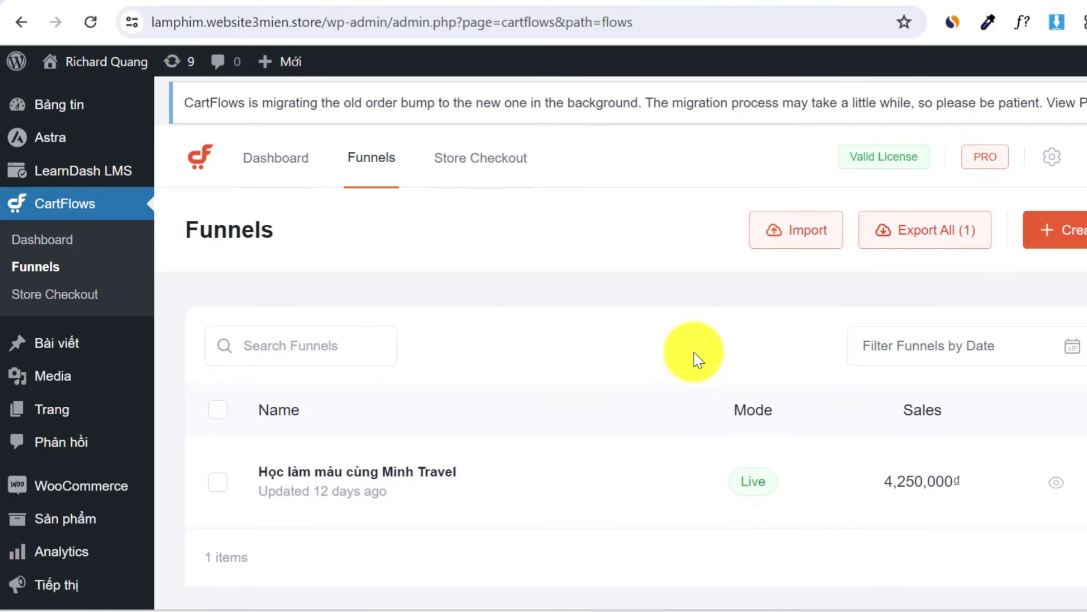
click(1065, 241)
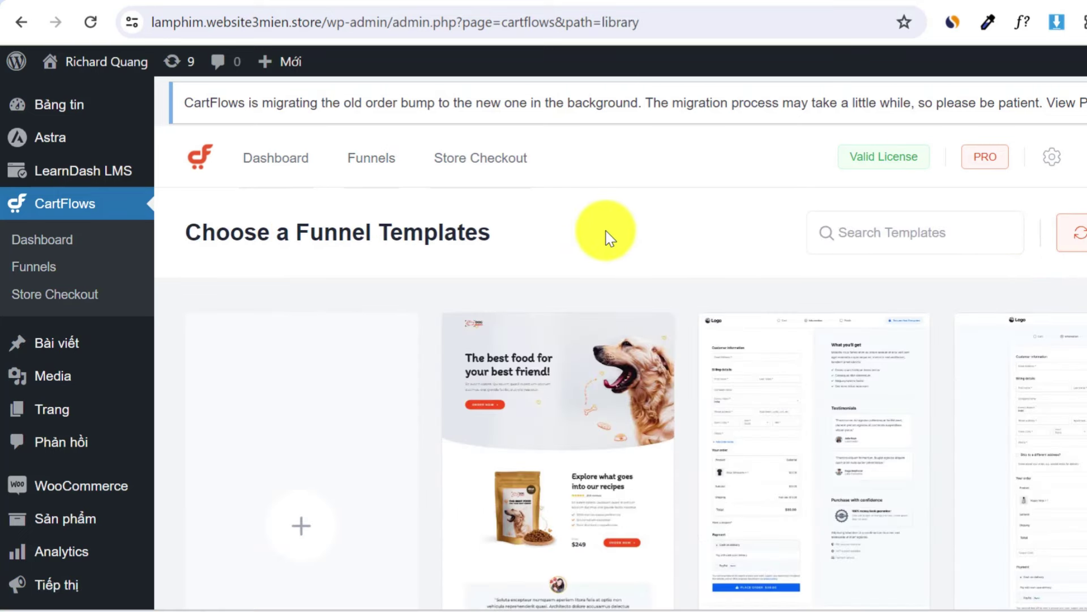
scroll(609, 238, down, 6)
scroll(581, 266, up, 2)
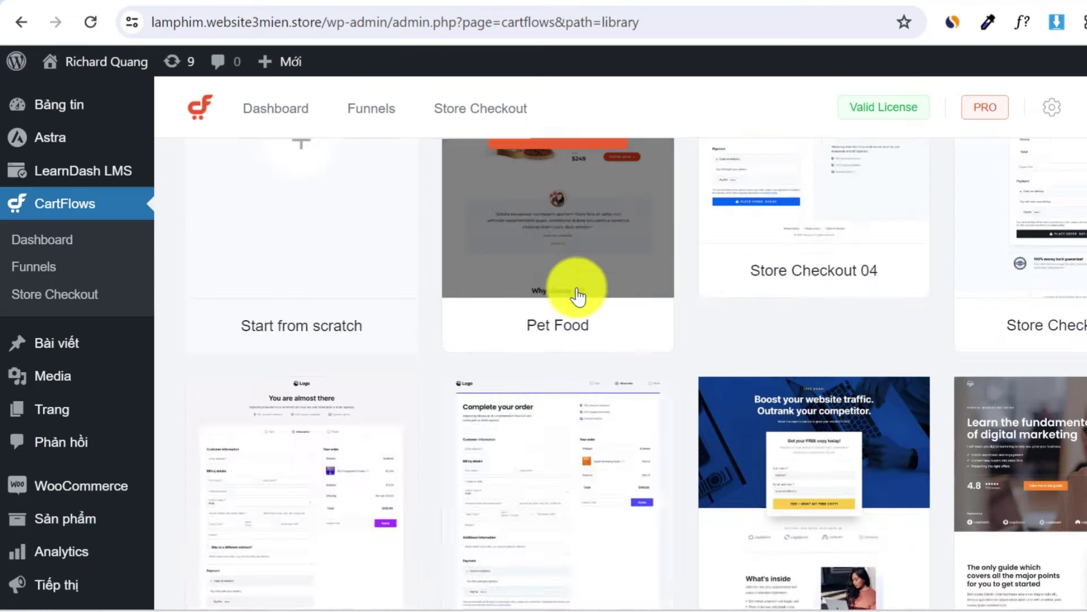
scroll(578, 295, up, 4)
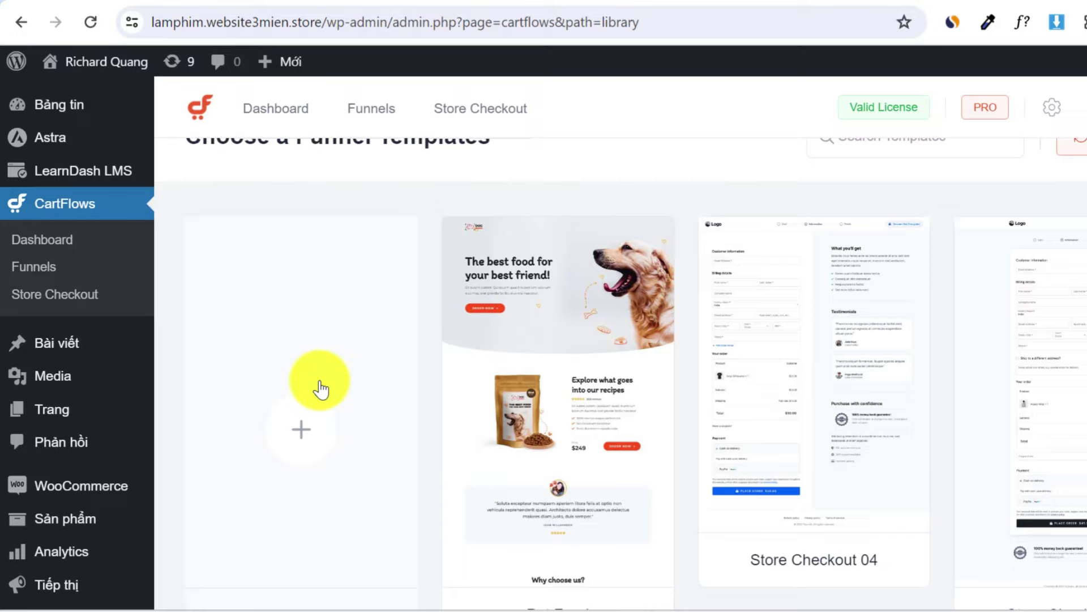
scroll(321, 388, down, 15)
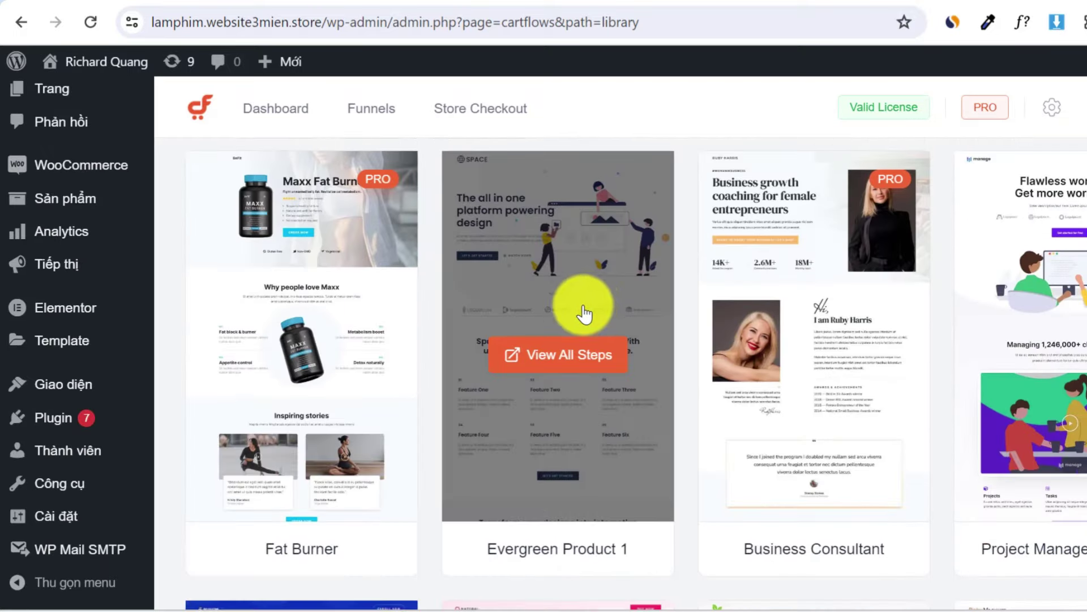
scroll(708, 436, down, 9)
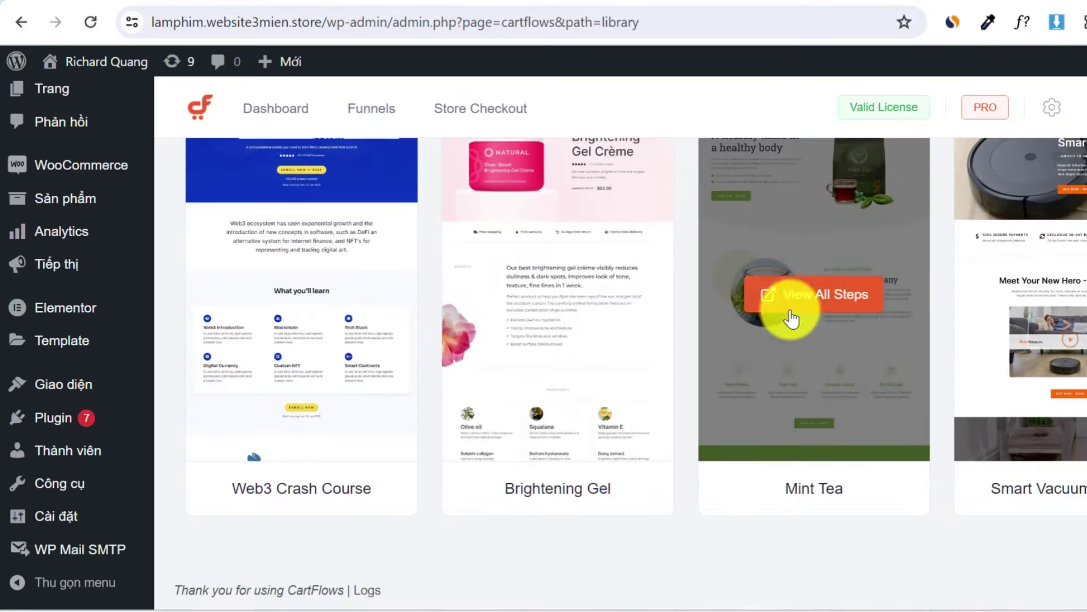
scroll(521, 424, up, 8)
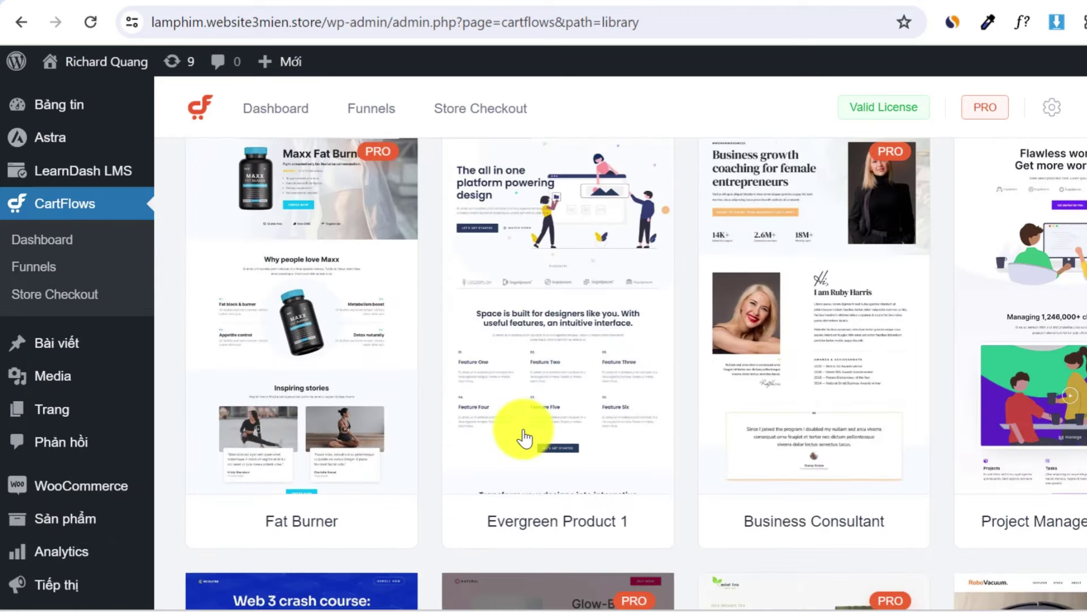
scroll(524, 437, up, 2)
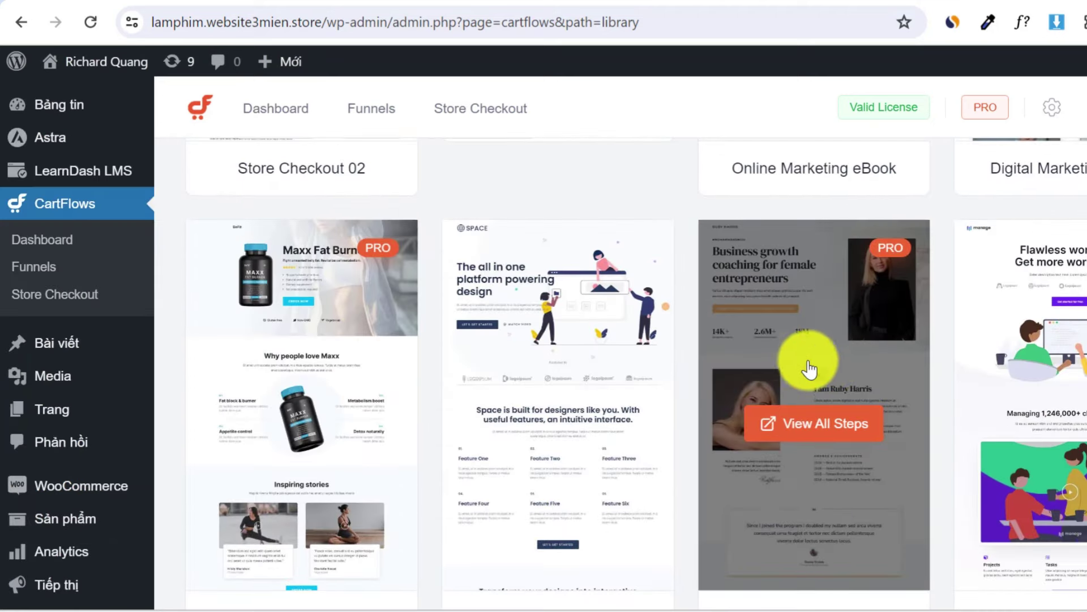
click(820, 352)
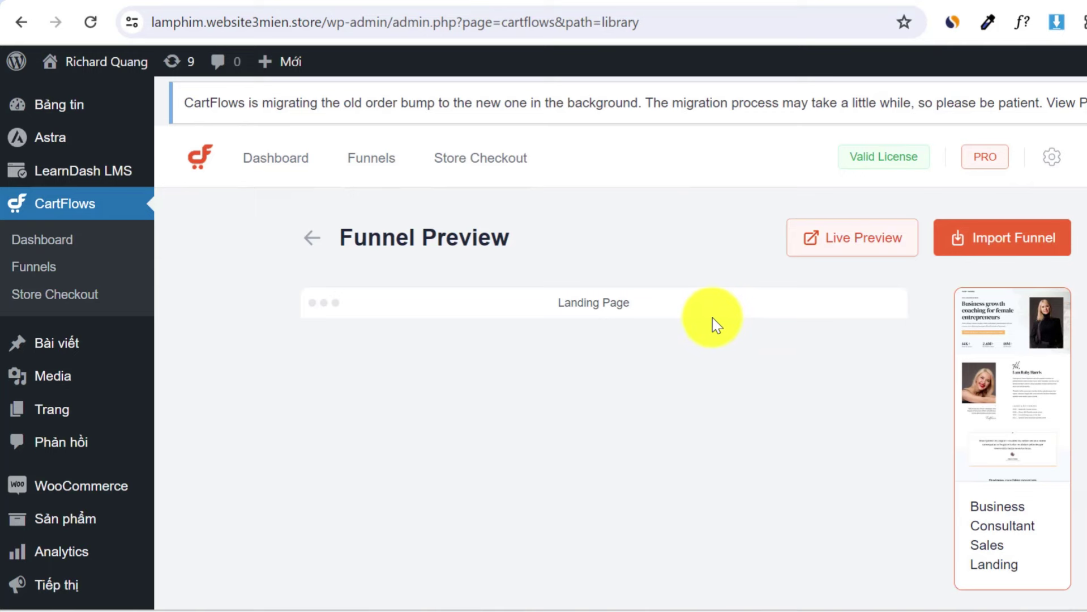
Import the Business Consultant funnel template under the name 'khóa học 3'.
scroll(555, 364, down, 10)
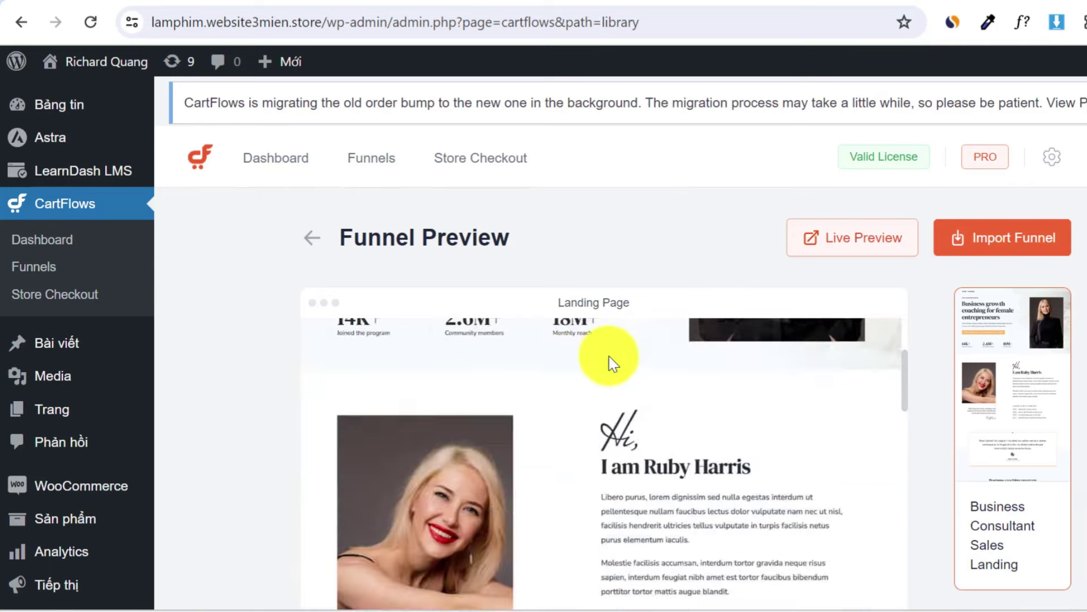
scroll(629, 397, down, 10)
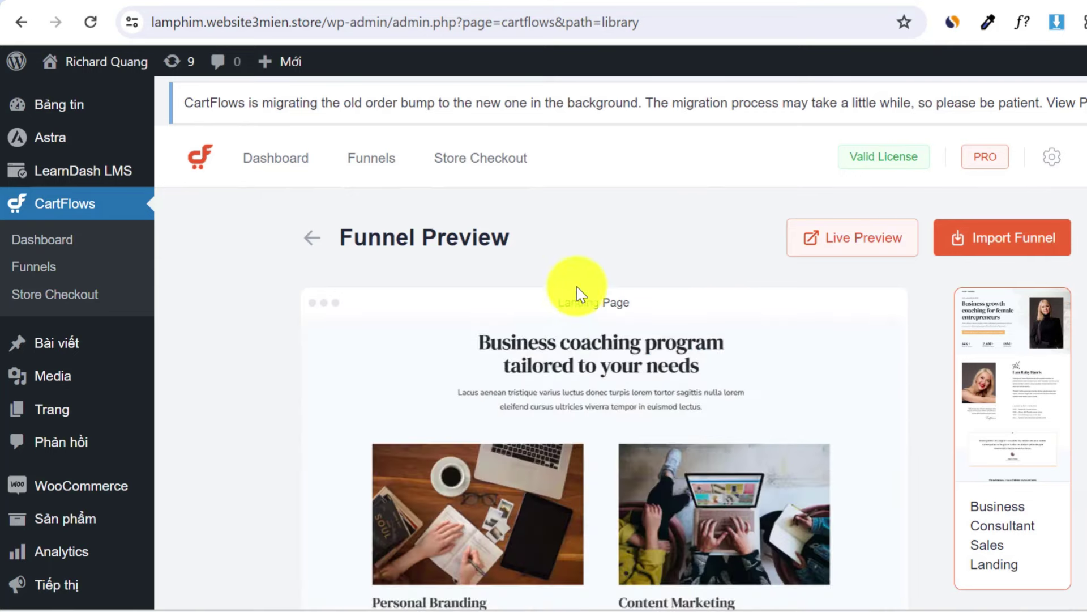
scroll(564, 298, down, 10)
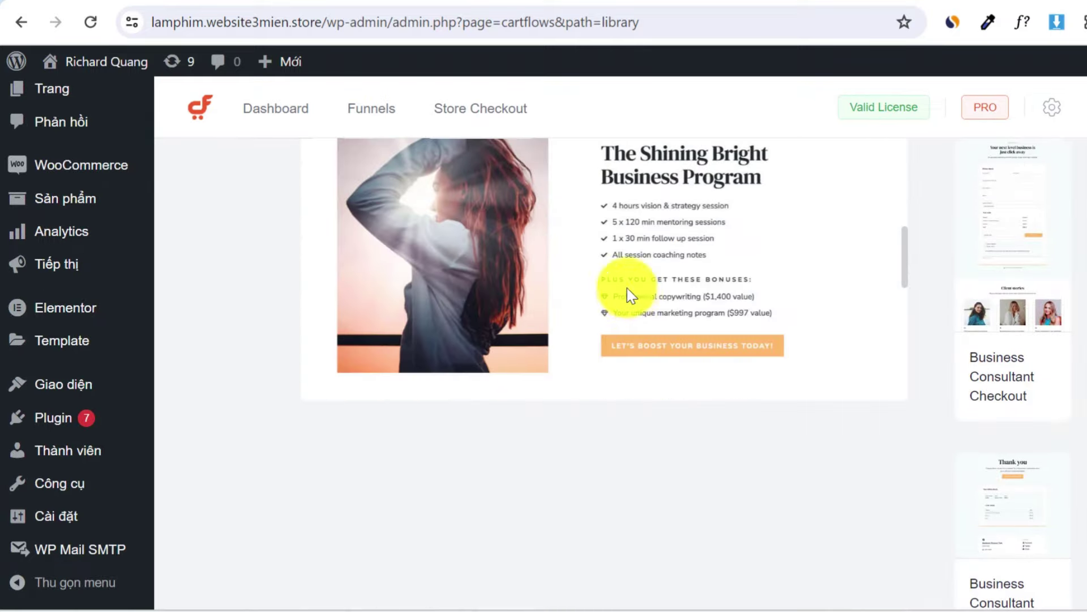
scroll(623, 327, up, 10)
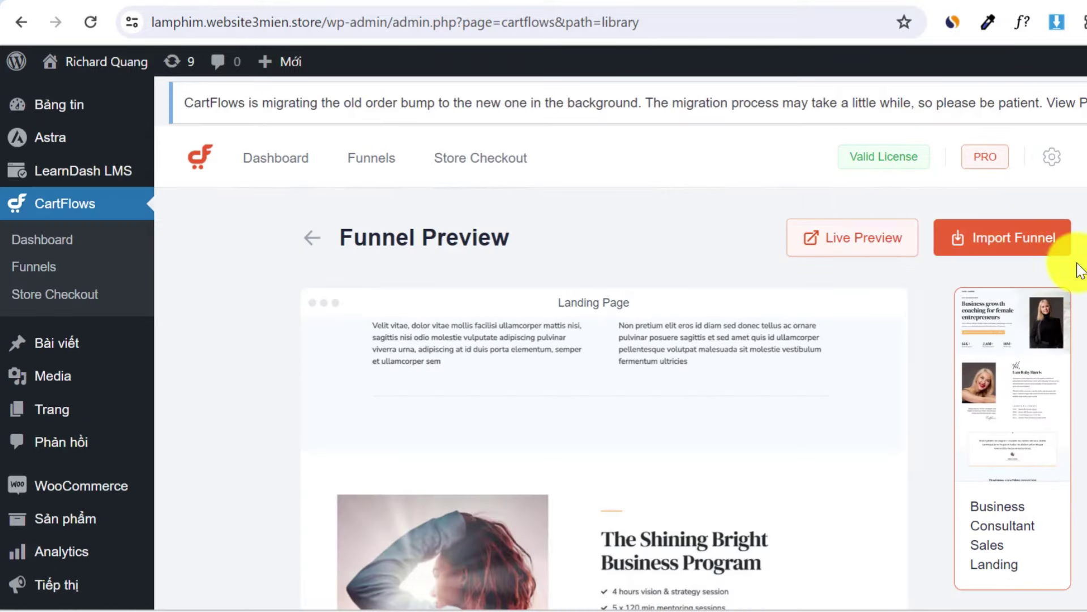
click(968, 237)
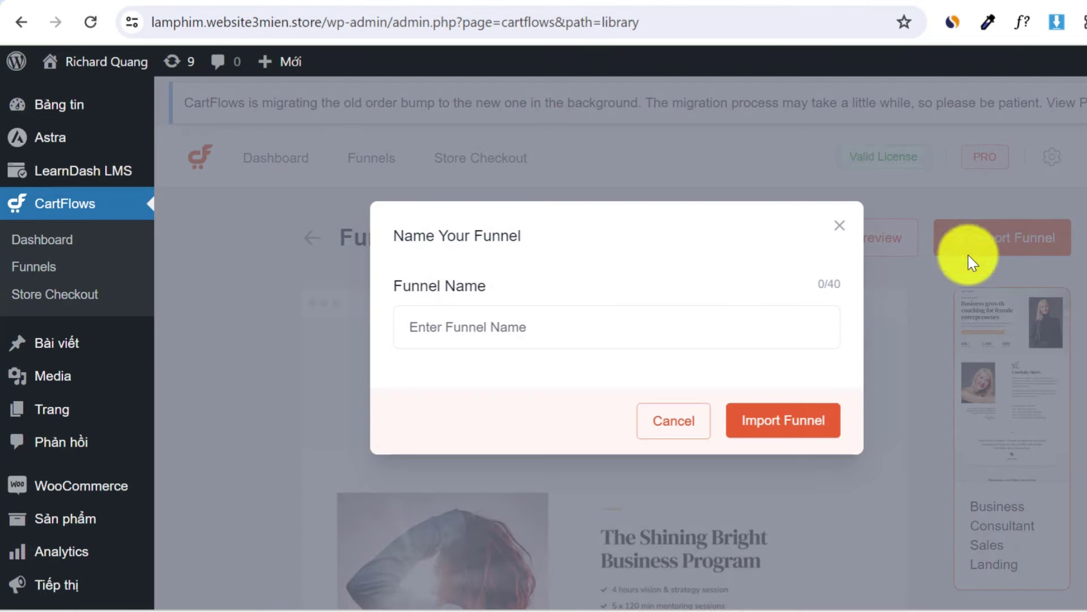
click(558, 318)
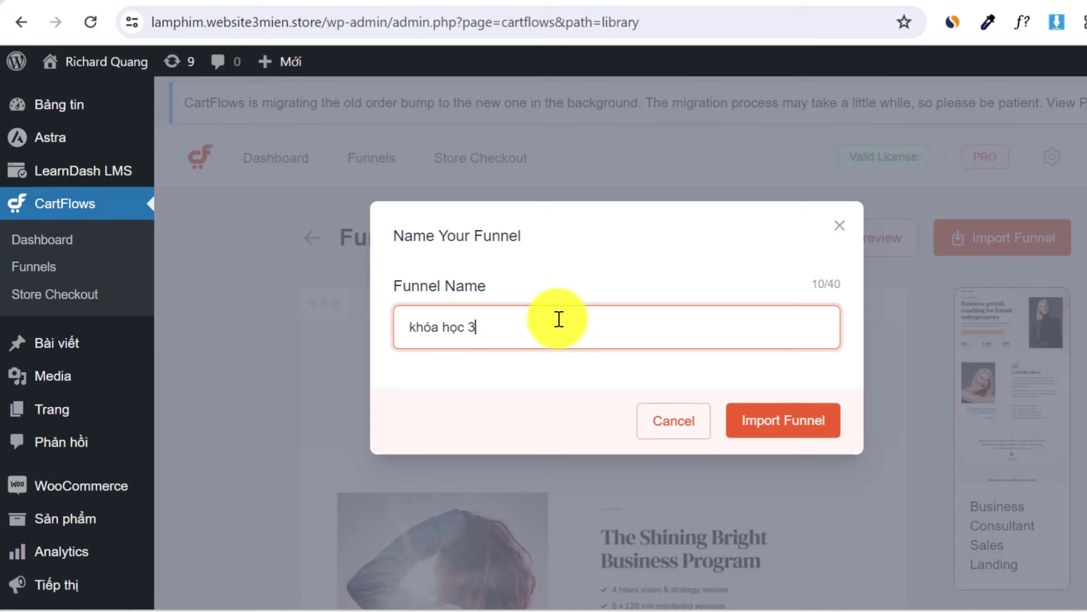
click(809, 419)
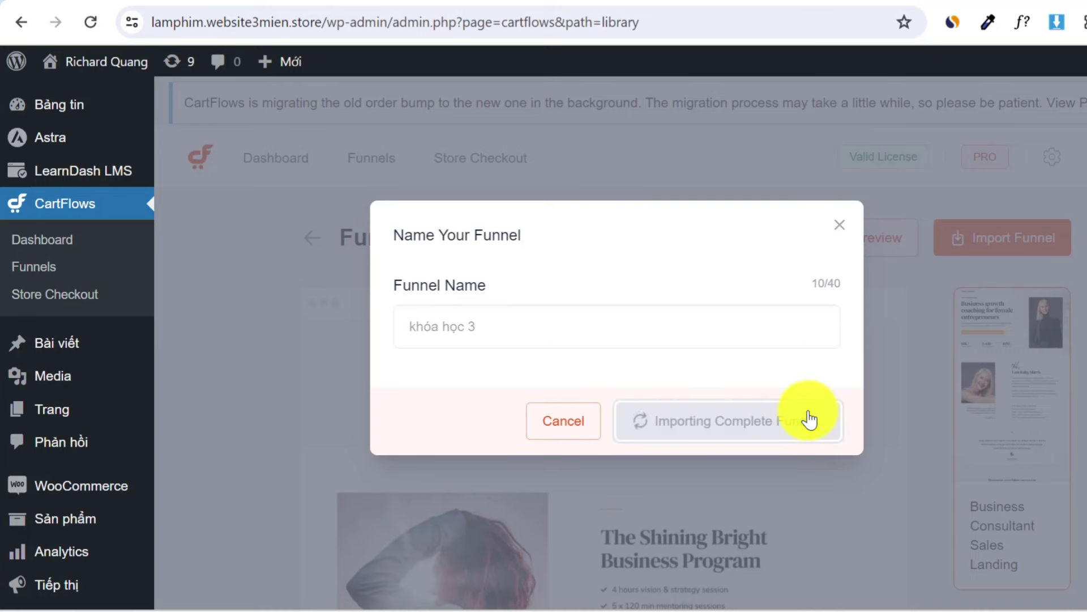
scroll(708, 316, down, 5)
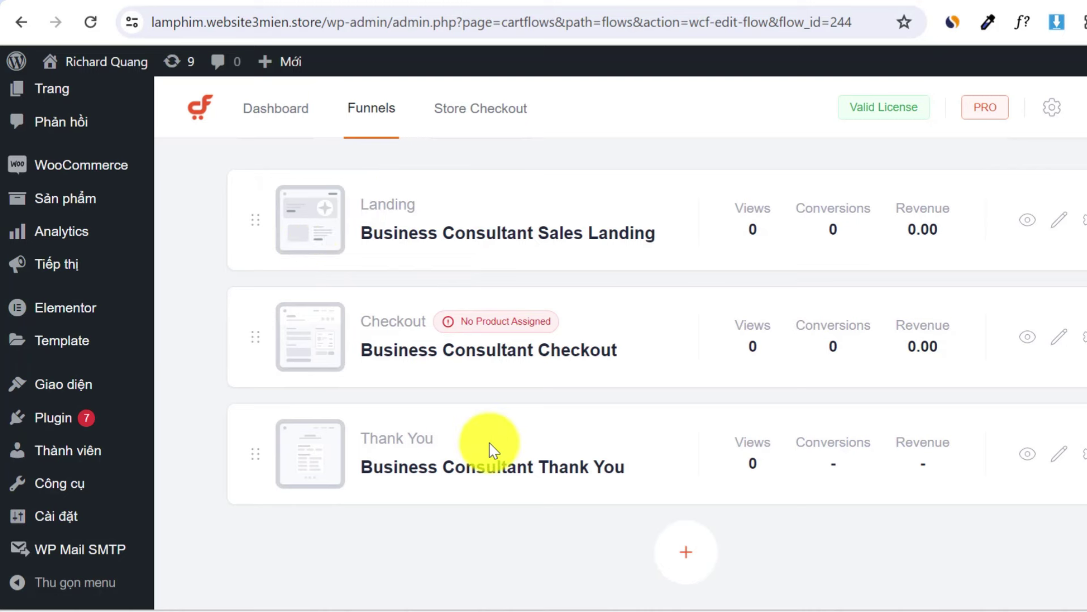
Add an Upsell step named 'up sale' from the Store Checkout Upsell 04 template.
scroll(461, 450, down, 1)
click(684, 495)
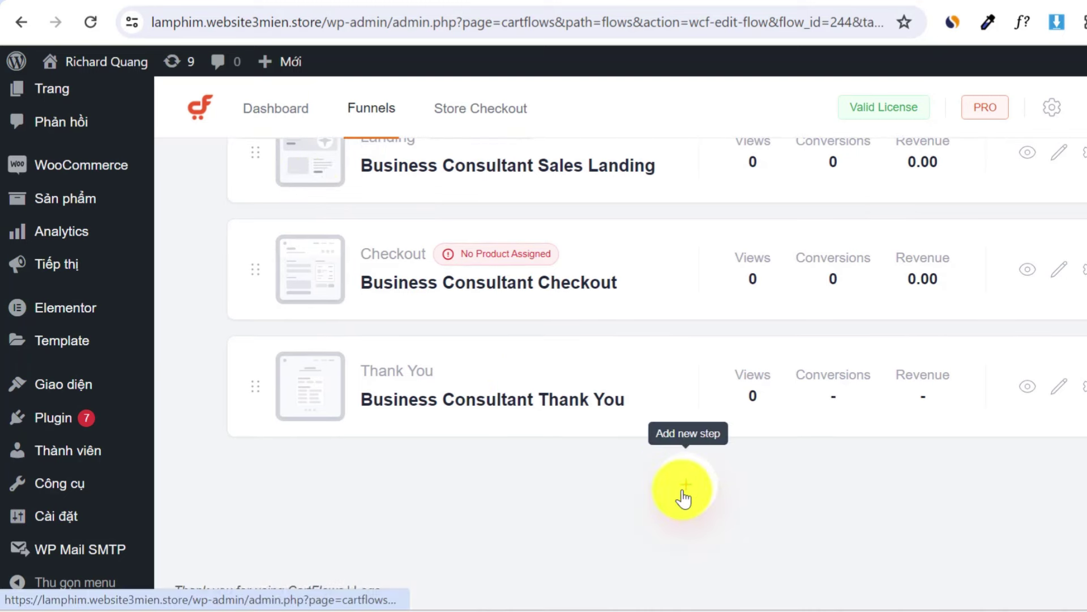
scroll(461, 401, up, 7)
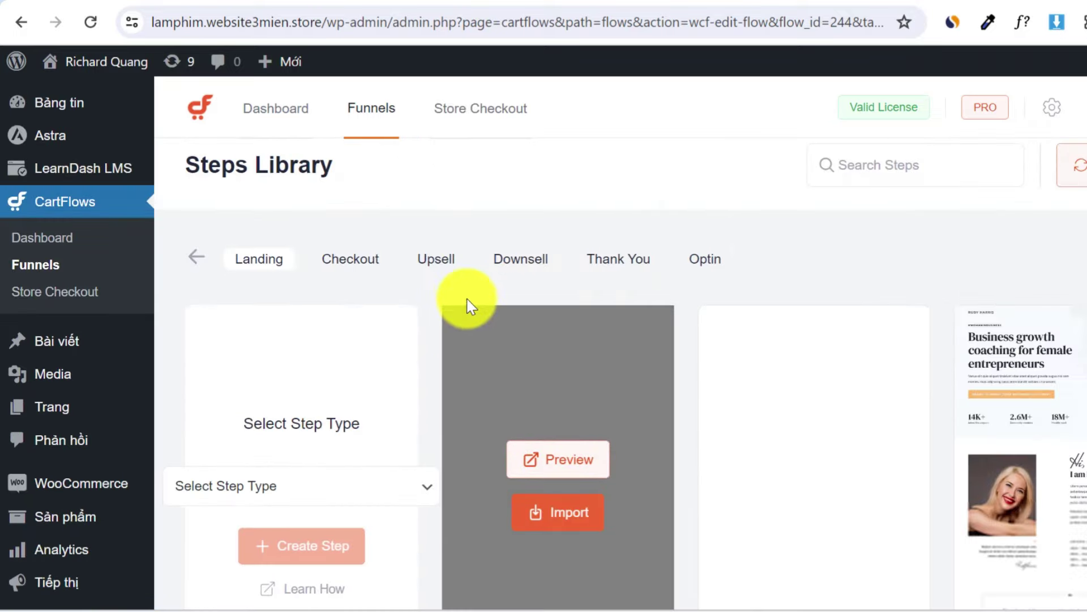
click(447, 260)
scroll(607, 364, down, 3)
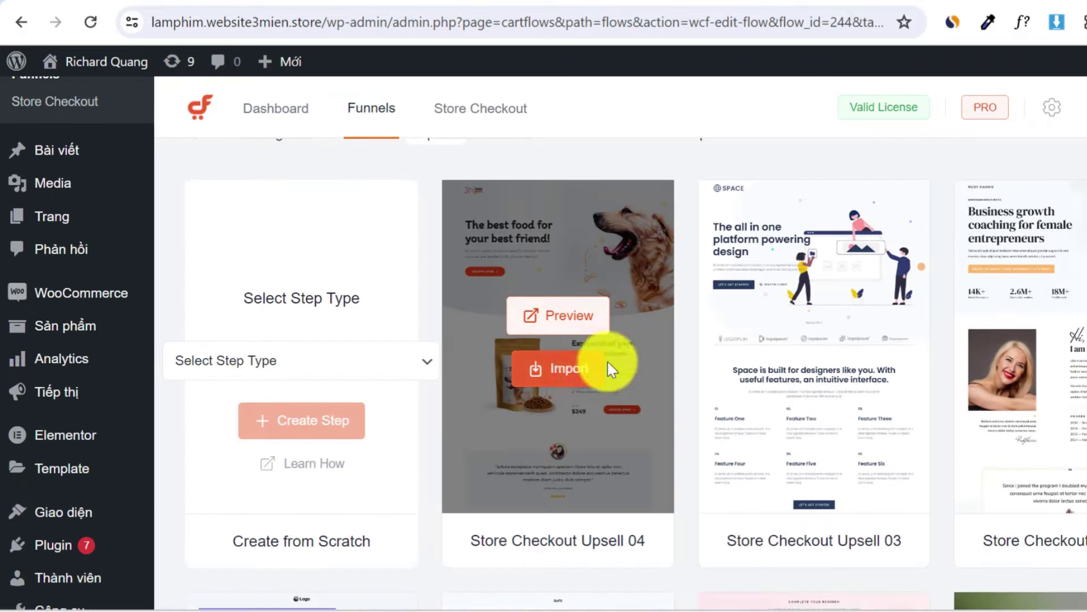
scroll(529, 359, up, 3)
scroll(558, 347, down, 3)
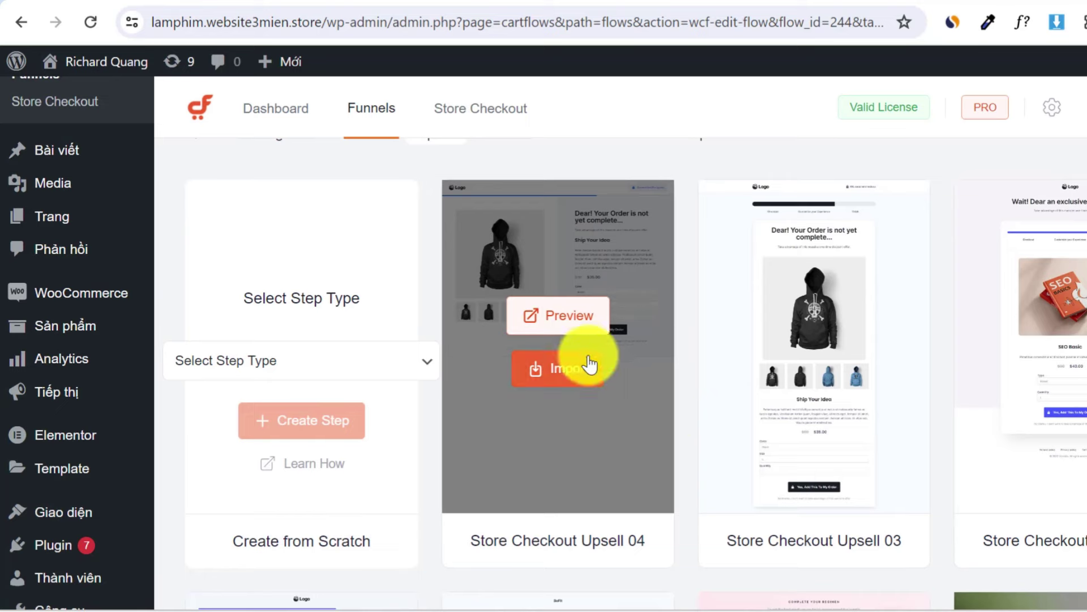
click(563, 374)
click(547, 325)
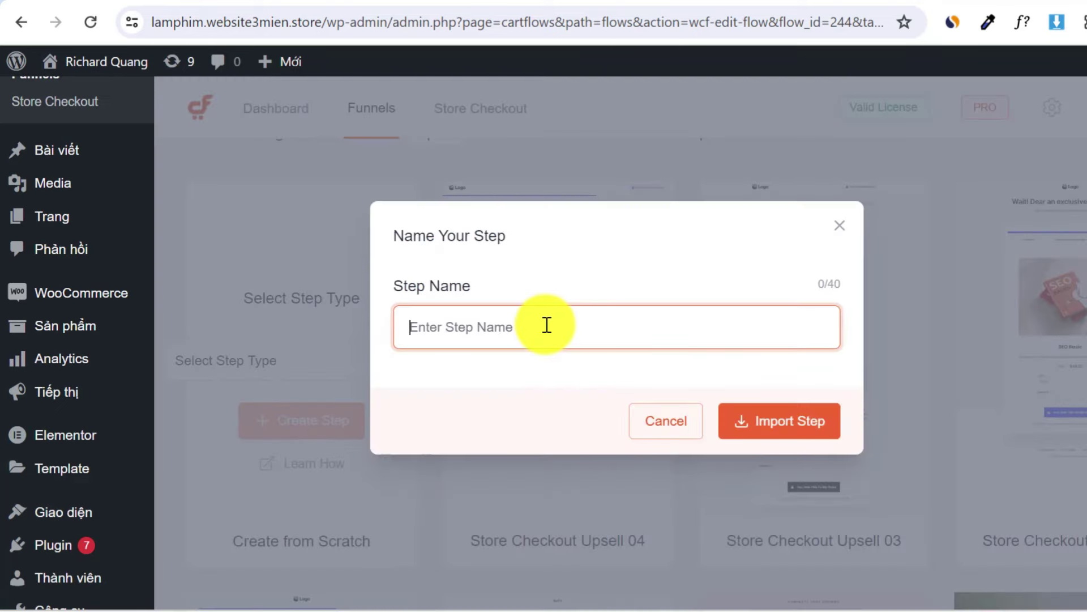
text(up sale)
key(Return)
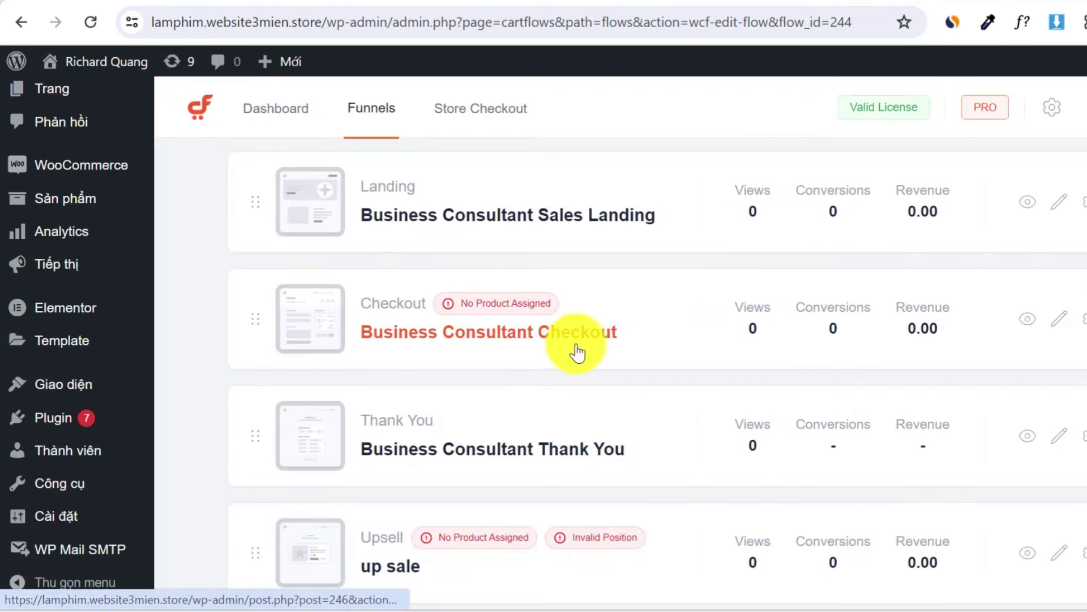
Preview the Business Consultant Sales Landing page in a new tab.
drag(252, 459, 296, 369)
scroll(350, 396, up, 3)
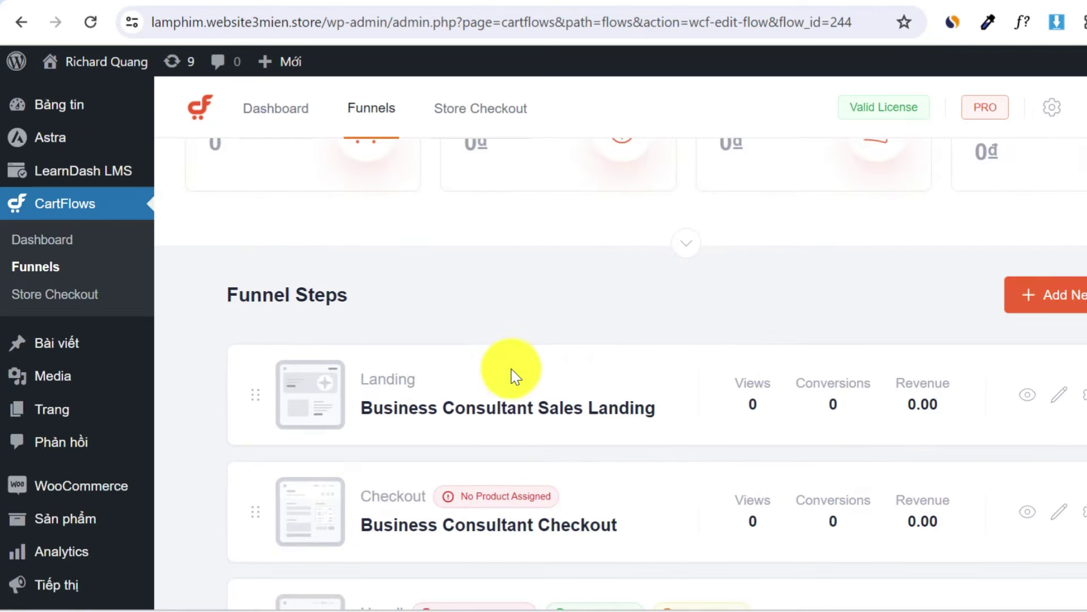
scroll(498, 359, down, 5)
scroll(498, 389, up, 5)
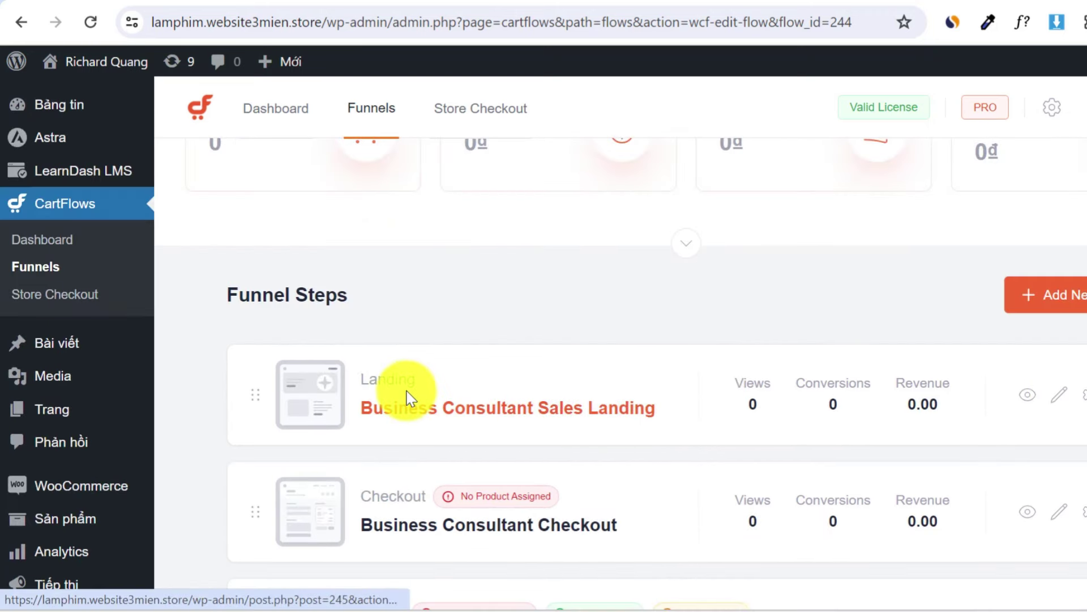
click(1026, 396)
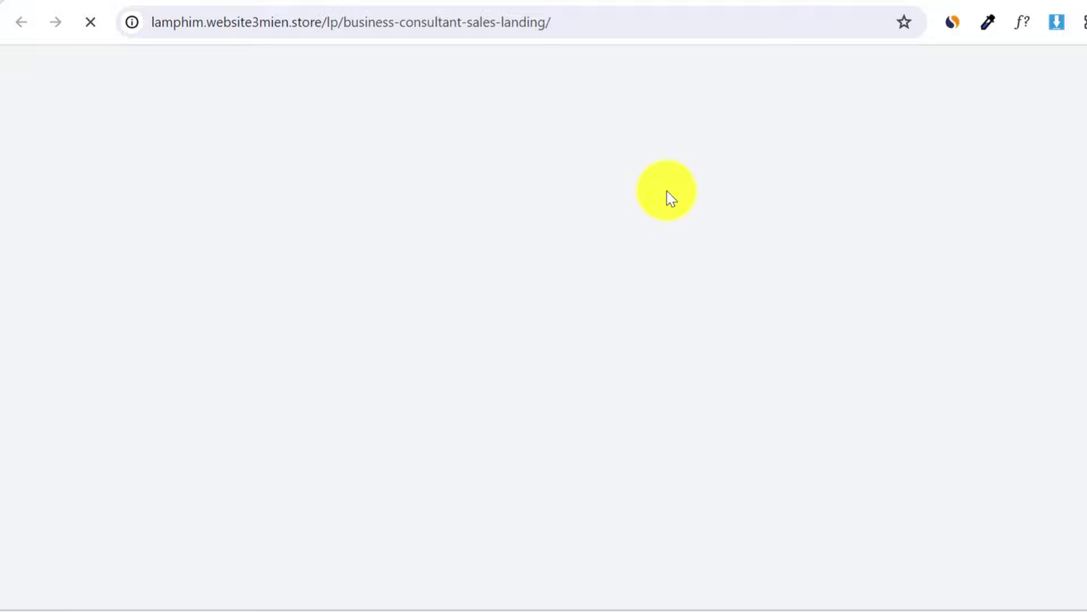
scroll(400, 292, down, 12)
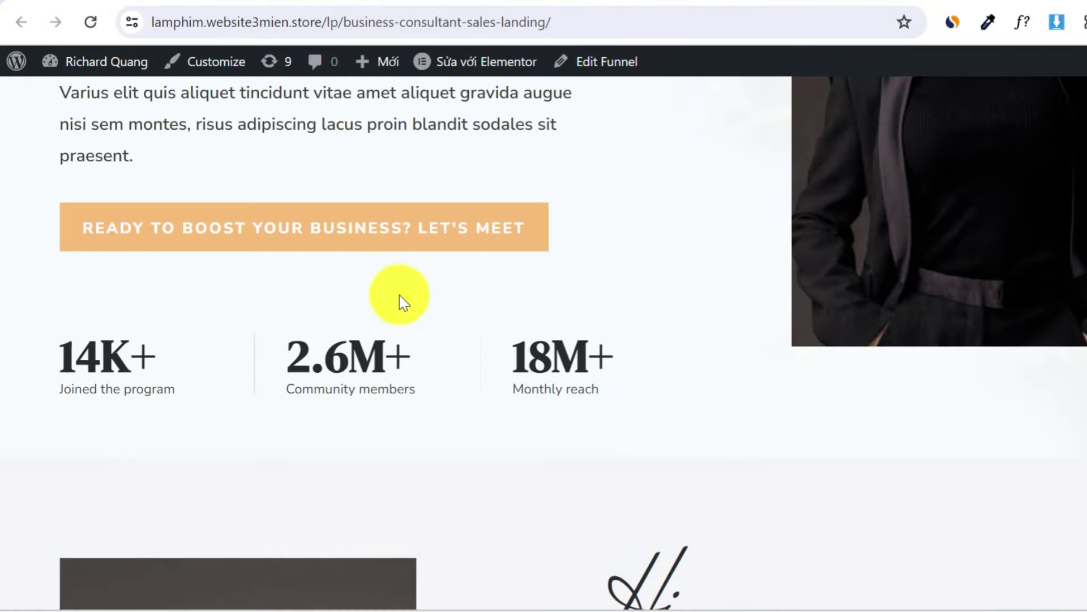
scroll(400, 290, down, 5)
scroll(636, 297, down, 5)
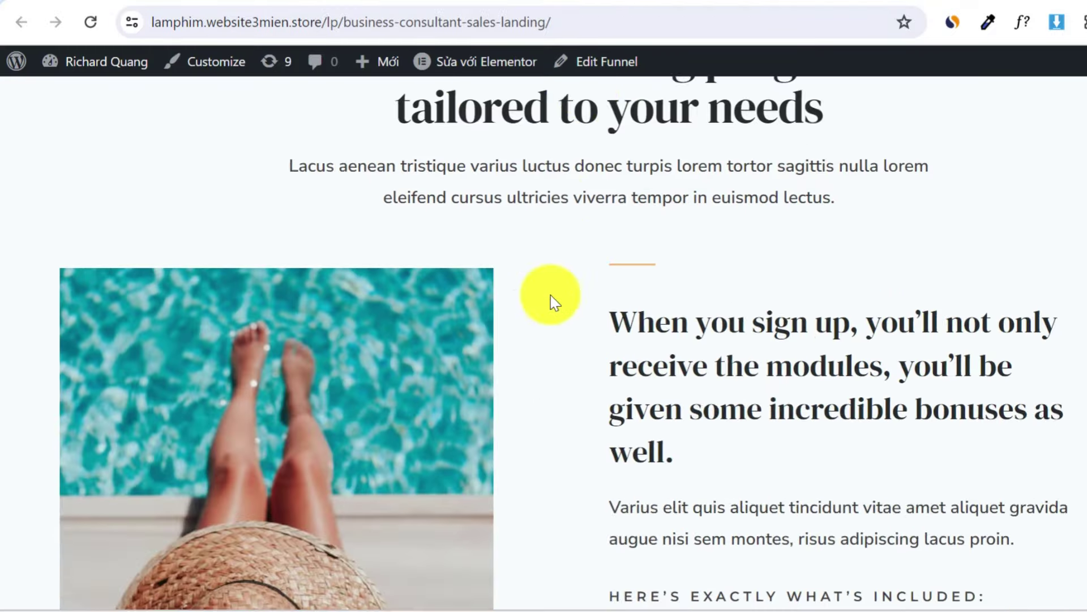
scroll(765, 289, up, 15)
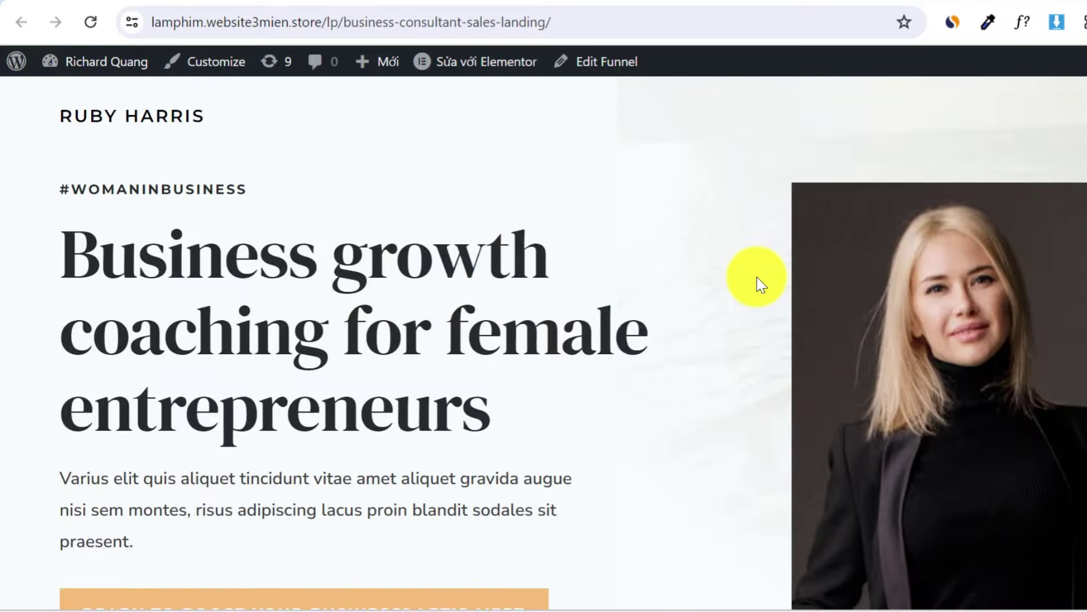
key(ctrl+w)
click(1058, 395)
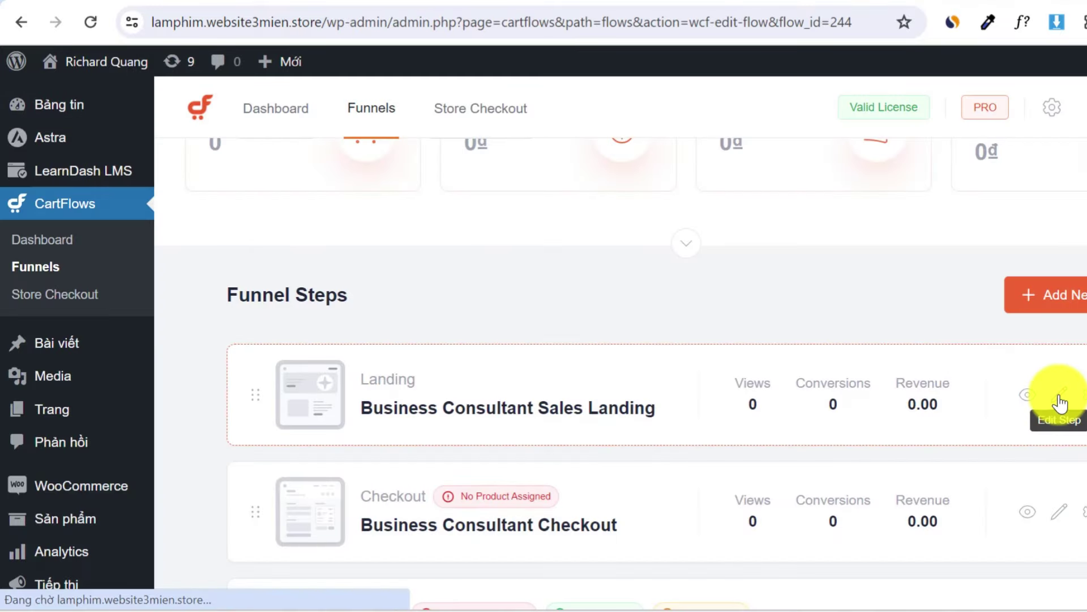
Open the landing step in the Elementor page editor.
click(1059, 401)
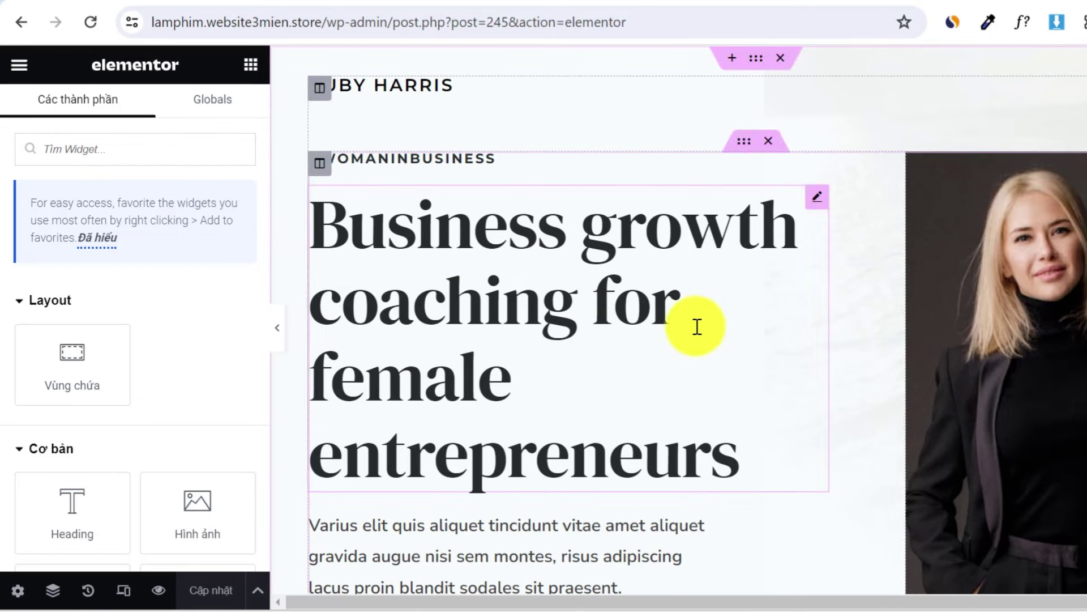
scroll(696, 326, down, 3)
scroll(589, 368, up, 2)
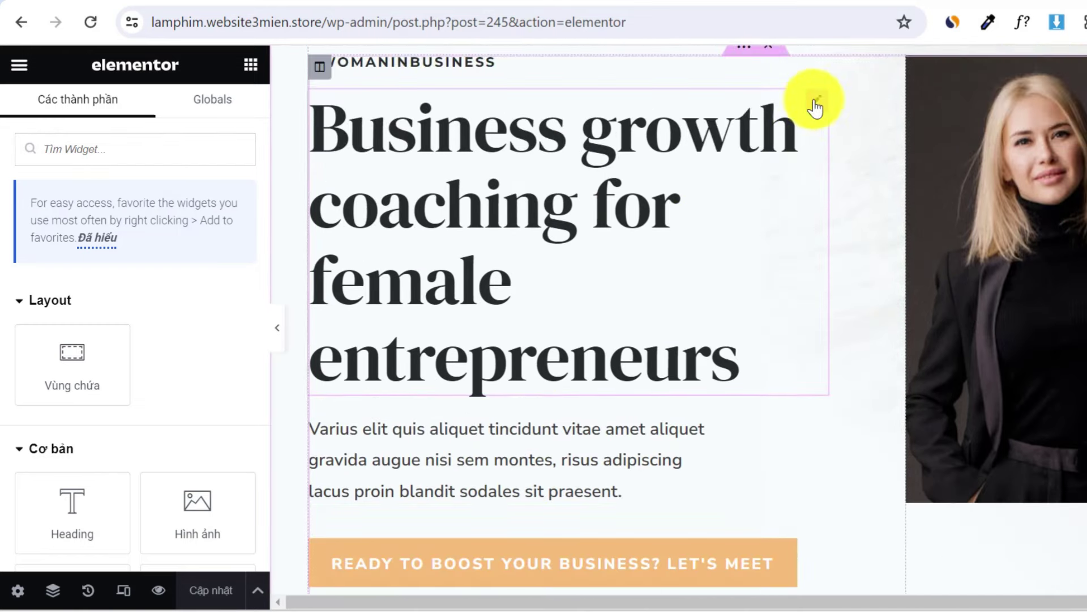
Replace the hero heading's Tiêu đề text with 'Hệ thống phễu bán hàng'.
click(816, 108)
triple_click(94, 276)
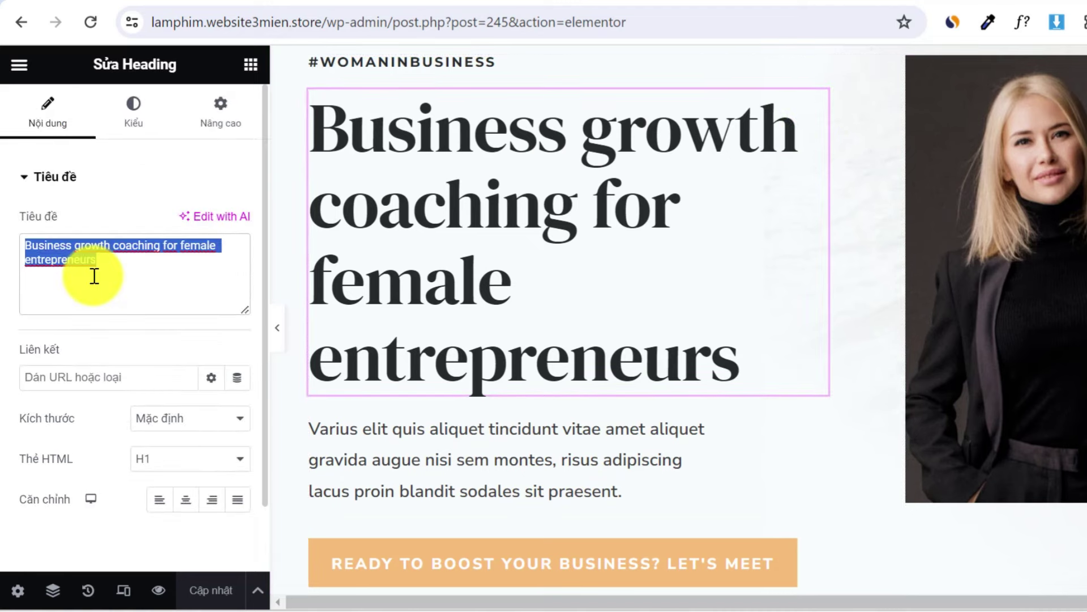
text(Giusp)
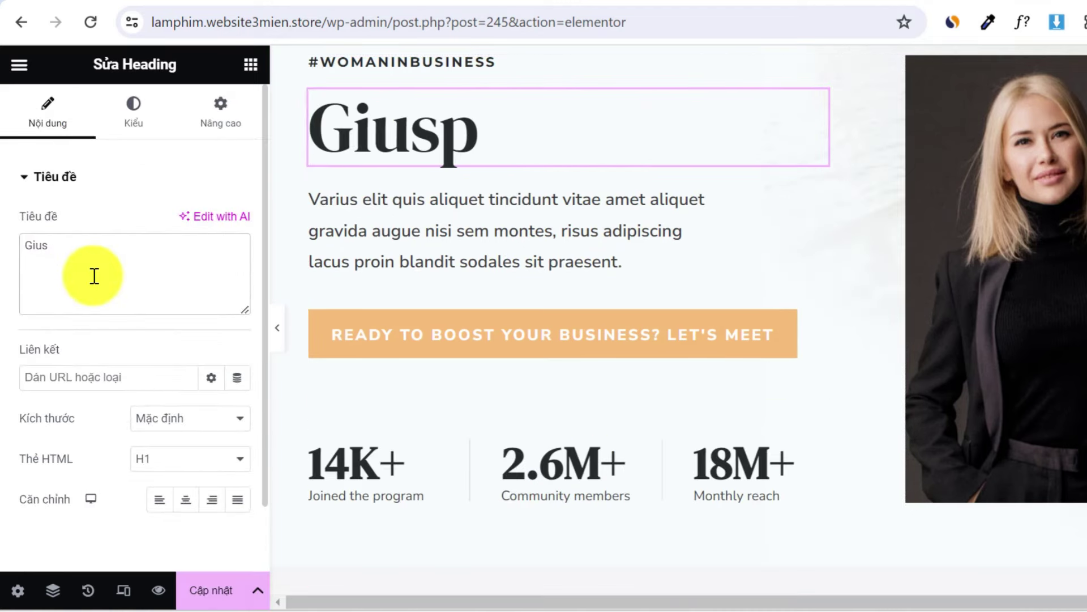
key(BackSpace)
key(BackSpace)
key(BackSpace)
key(BackSpace)
text(hE)
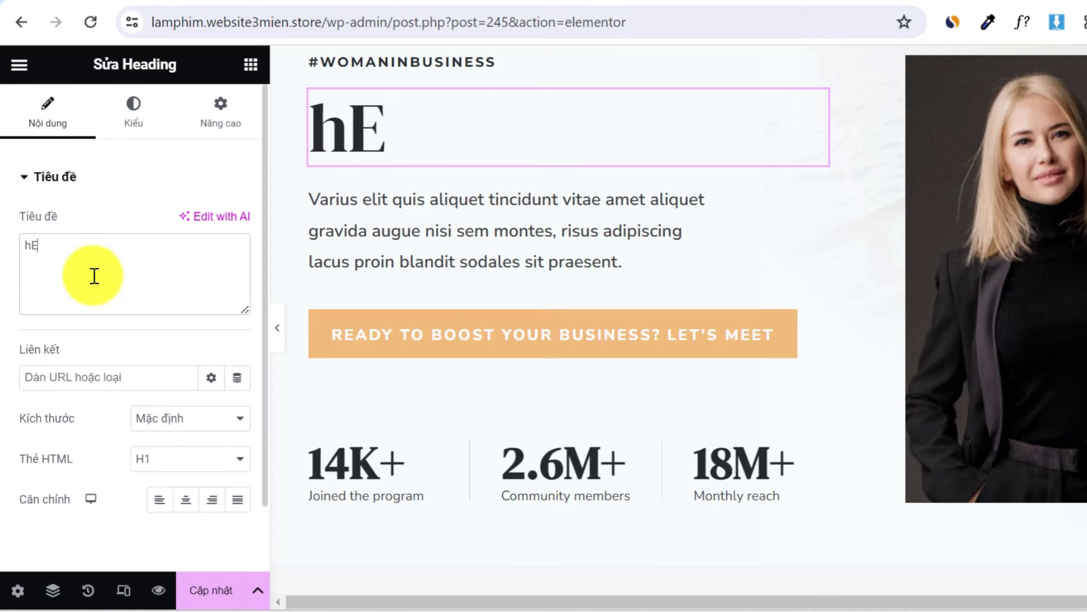
text(He)
text( thốn)
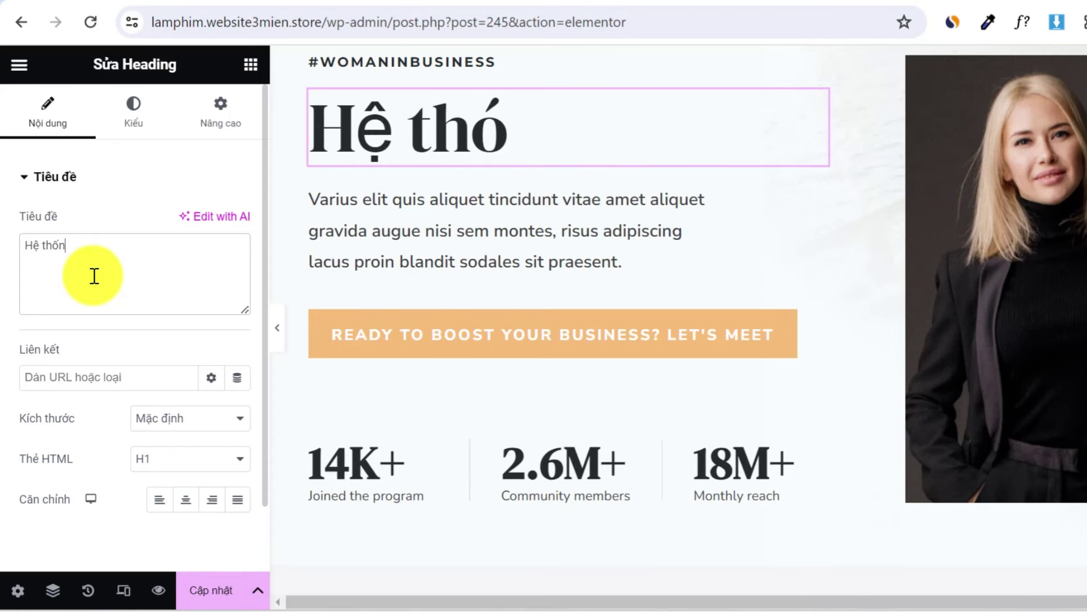
text(g phễu bán hàg)
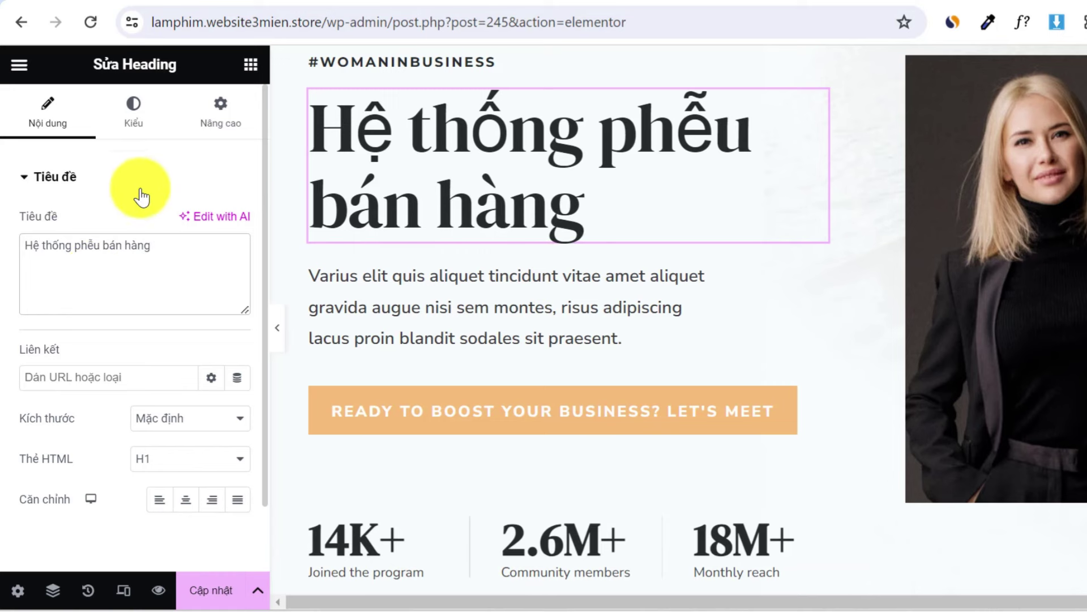
Set the hero heading typography to Inter font family with 600 (Semi Bold) weight.
click(113, 124)
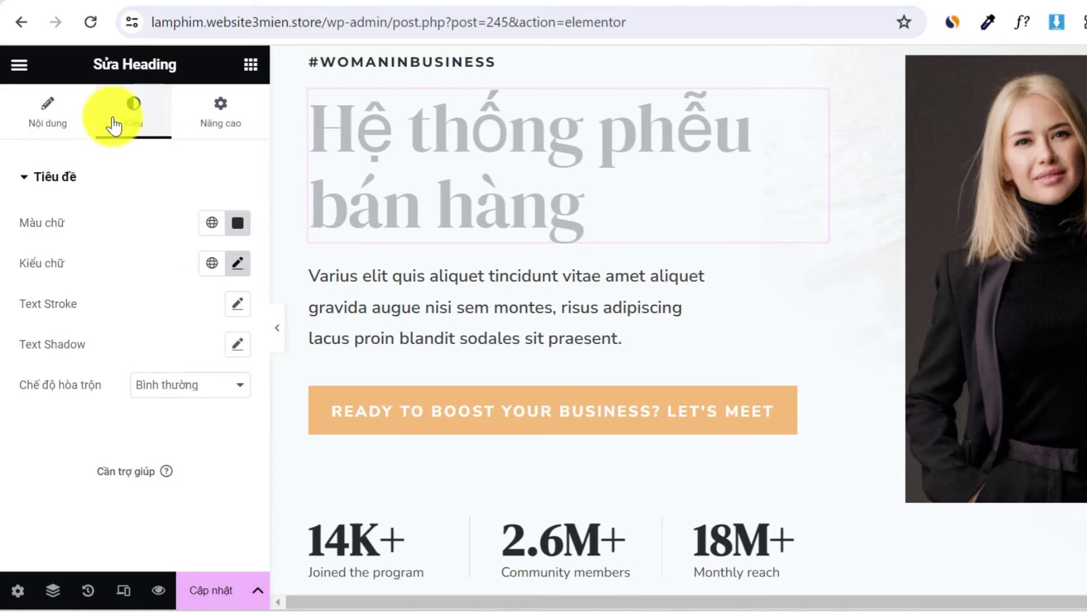
click(238, 264)
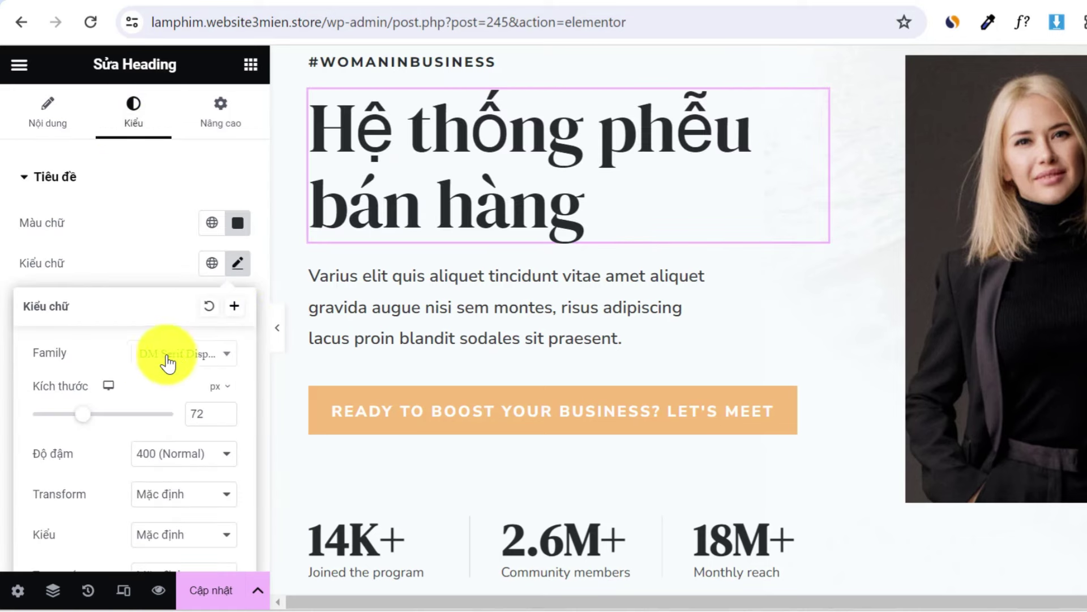
click(168, 358)
text(inter)
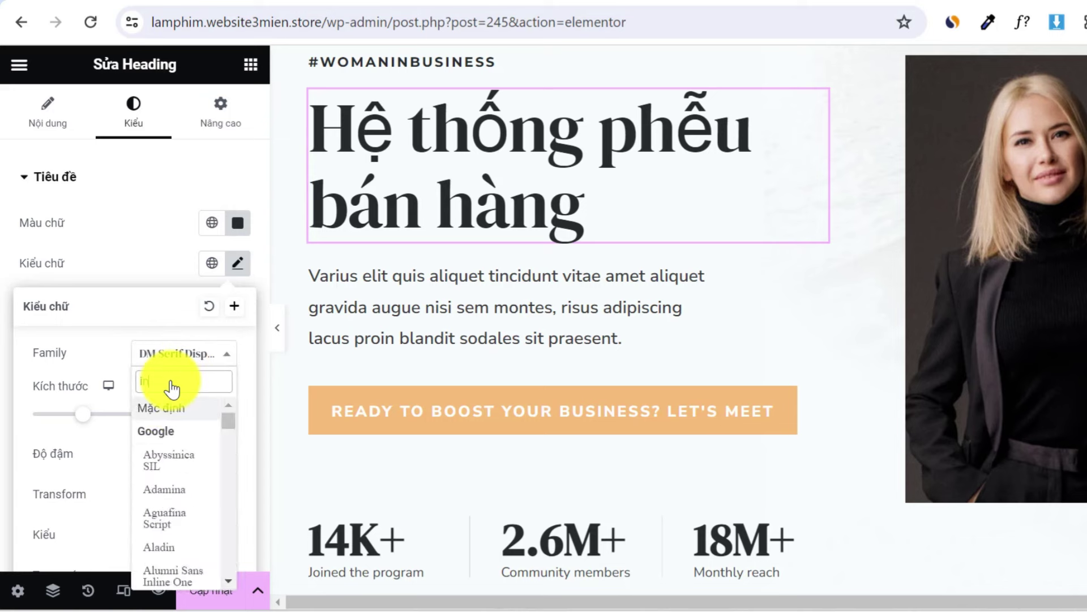
click(184, 433)
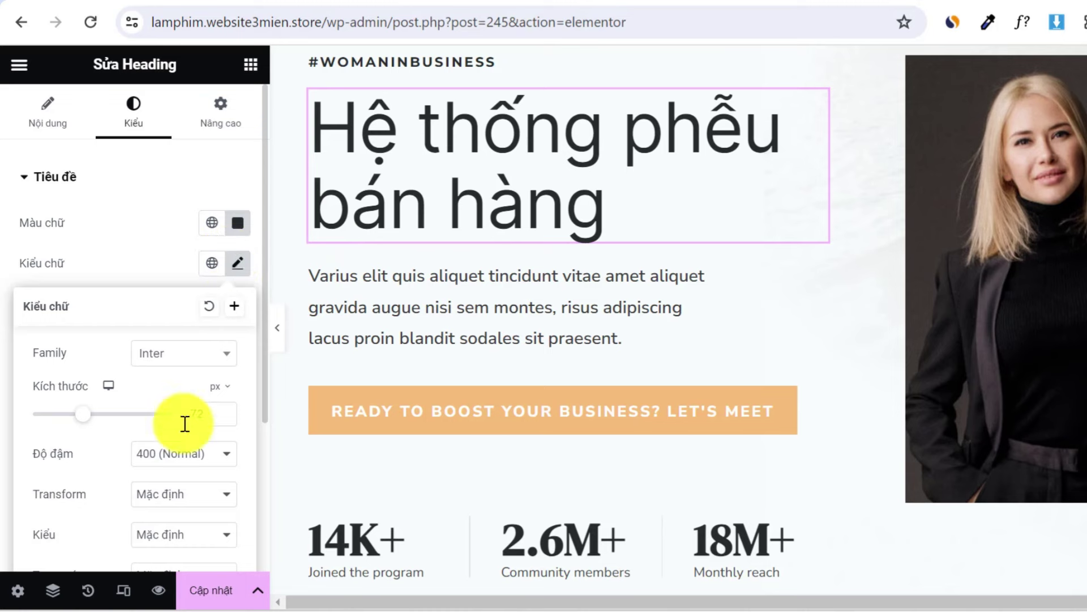
click(170, 456)
click(180, 352)
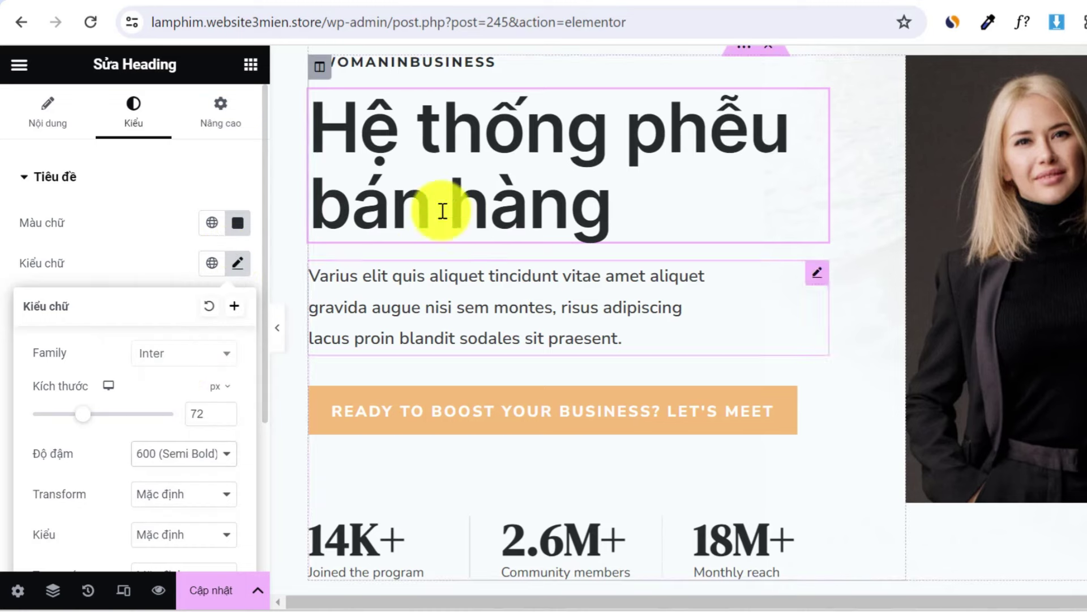
Preview the restyled heading full width, then select the orange call-to-action button.
click(278, 334)
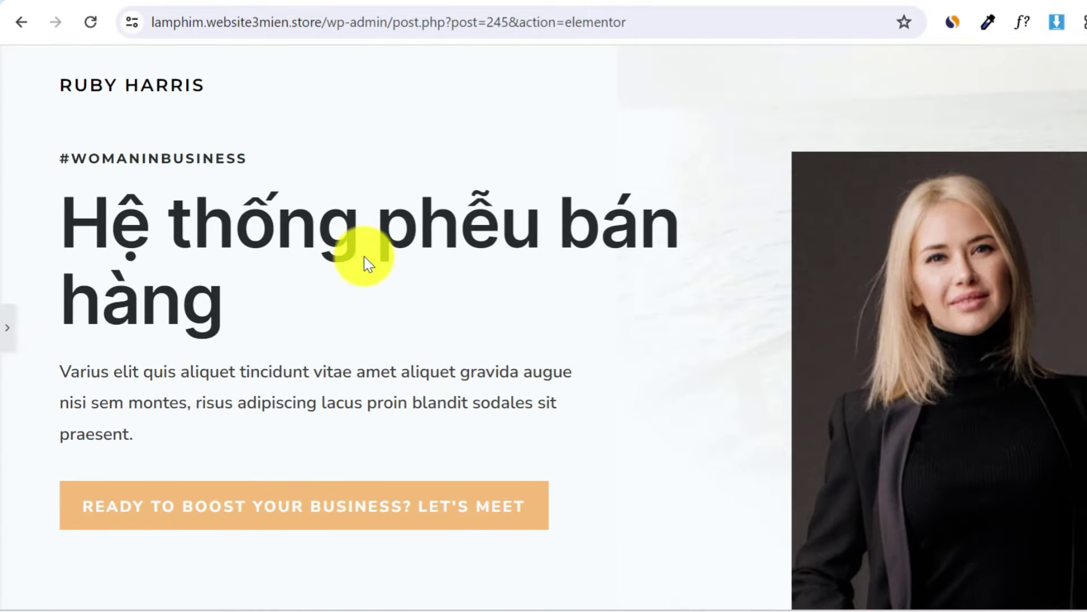
click(53, 328)
scroll(359, 274, down, 3)
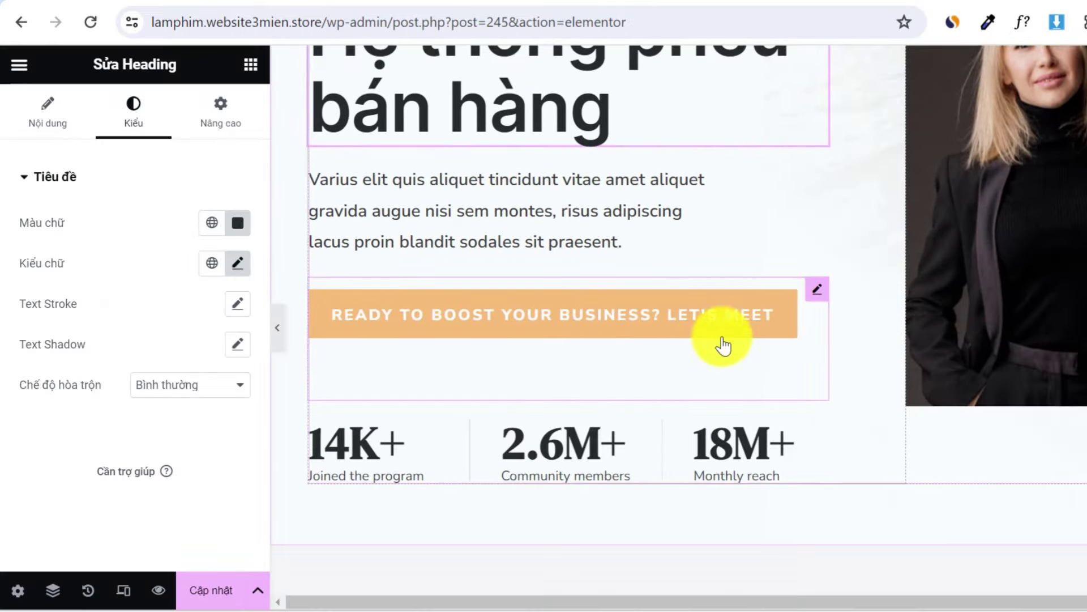
click(757, 299)
Retitle the button 'Đăng ký ngay' and give it the global Theme Color 2 background.
double_click(175, 218)
text(Dd)
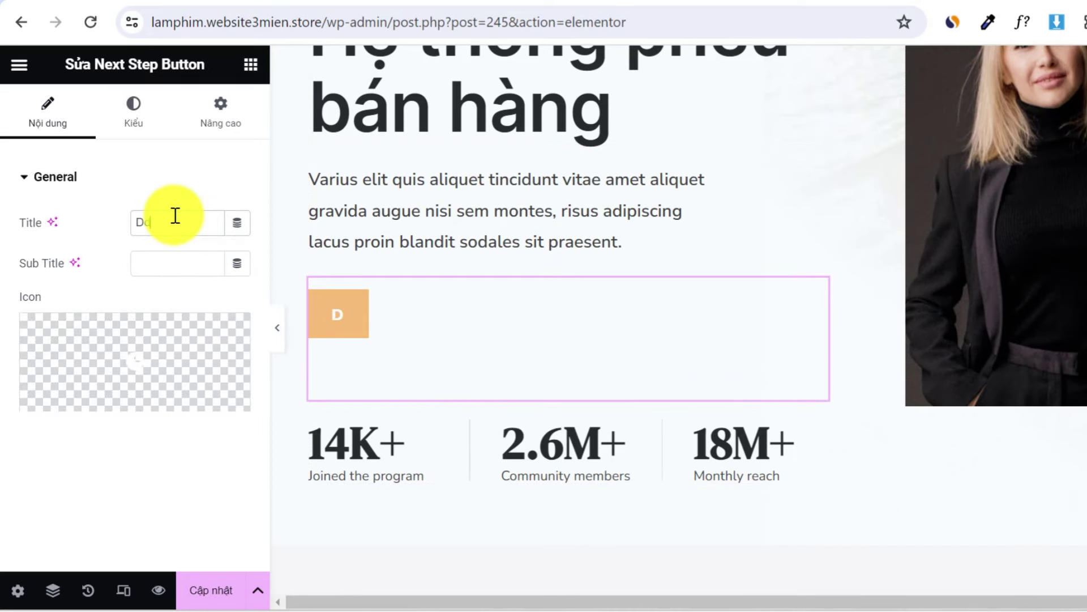
text(Dda)
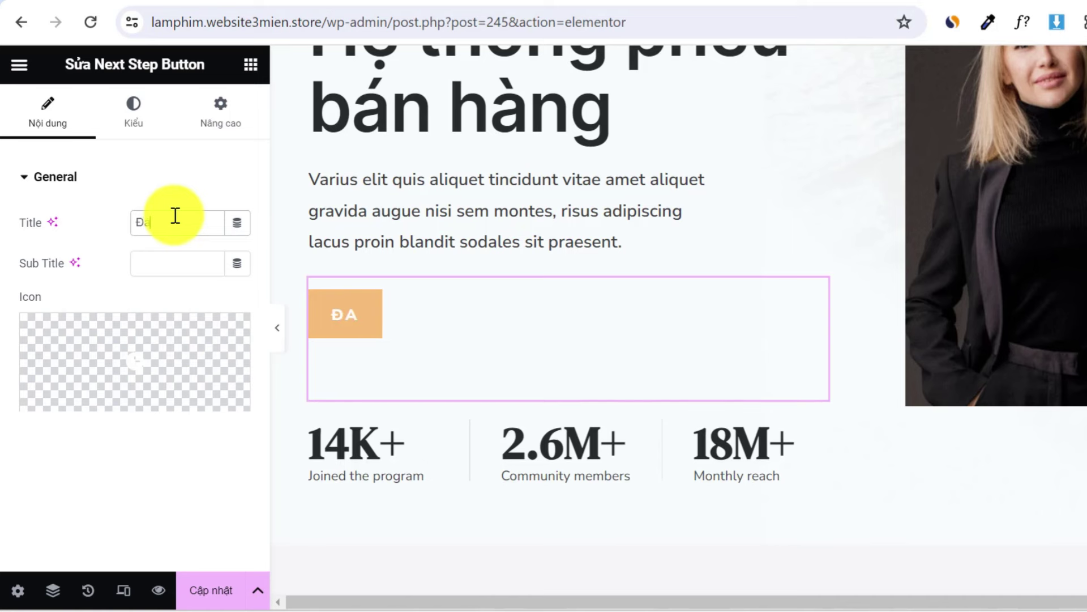
text(ng ký)
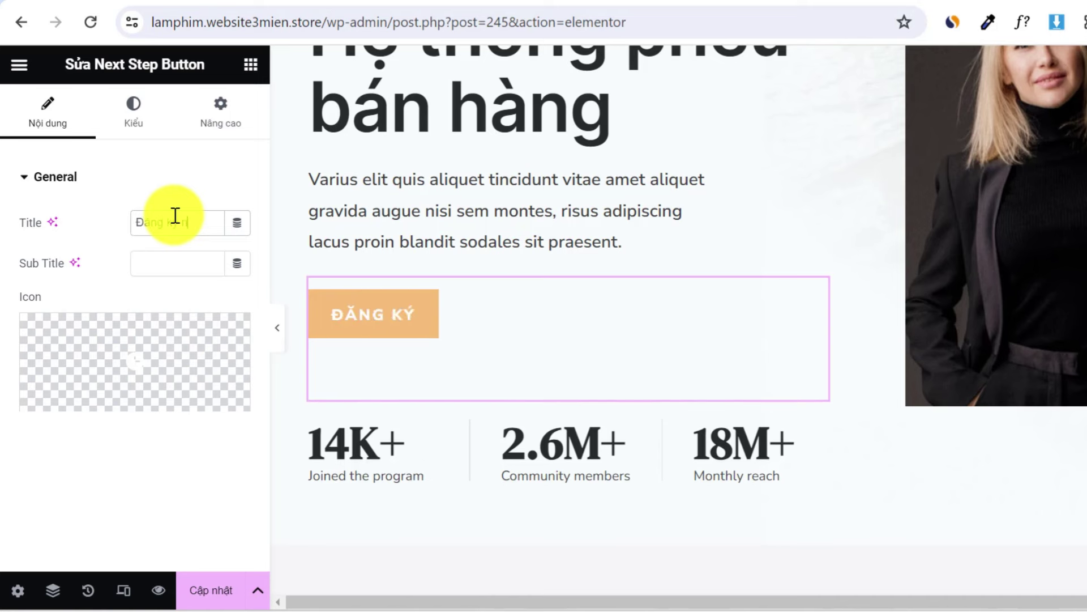
text( ngay)
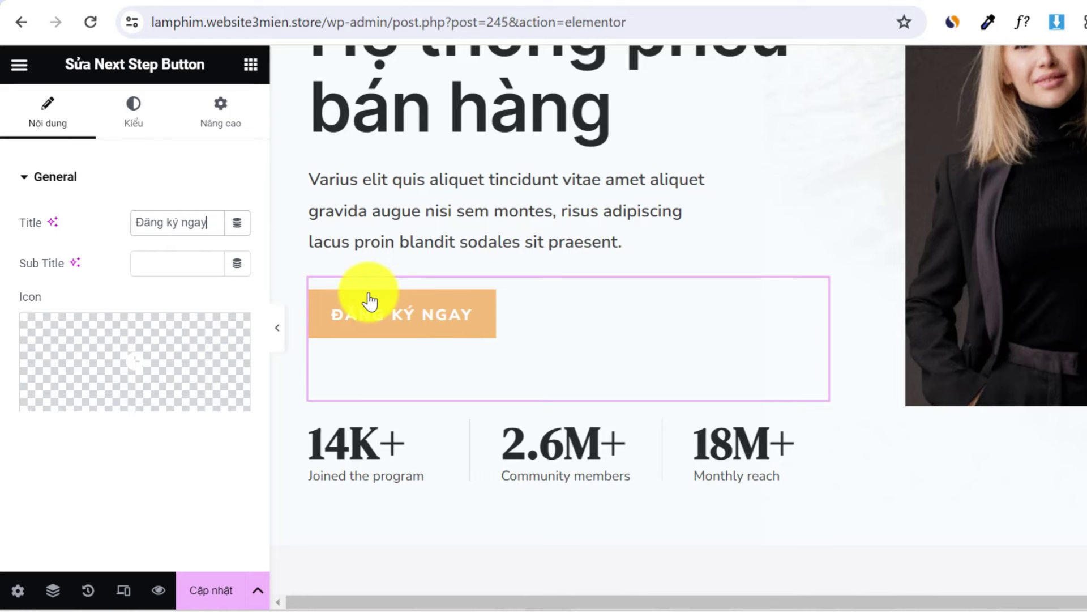
click(136, 102)
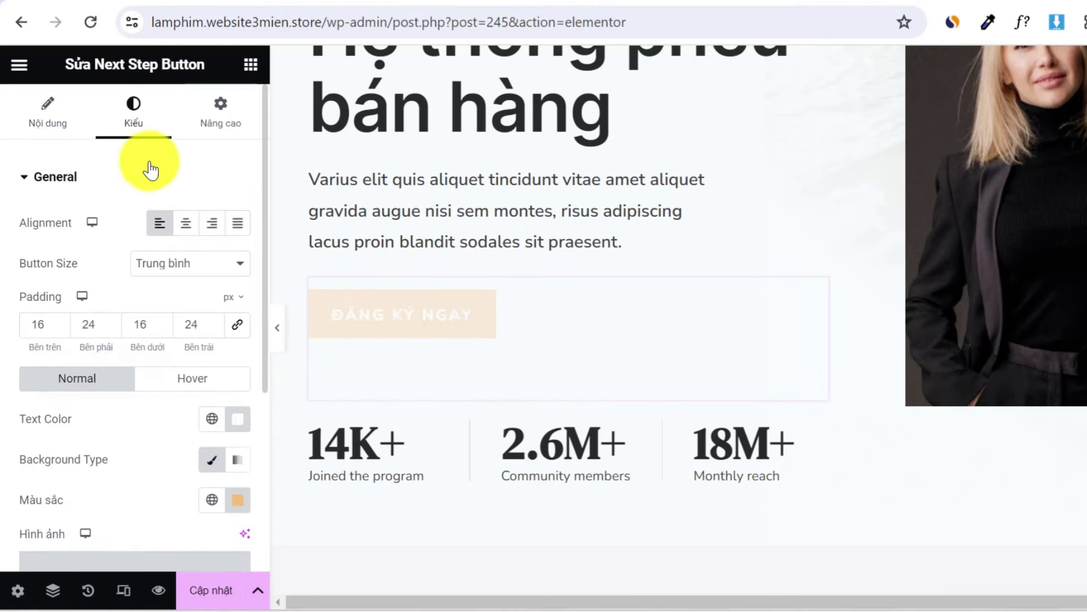
click(212, 499)
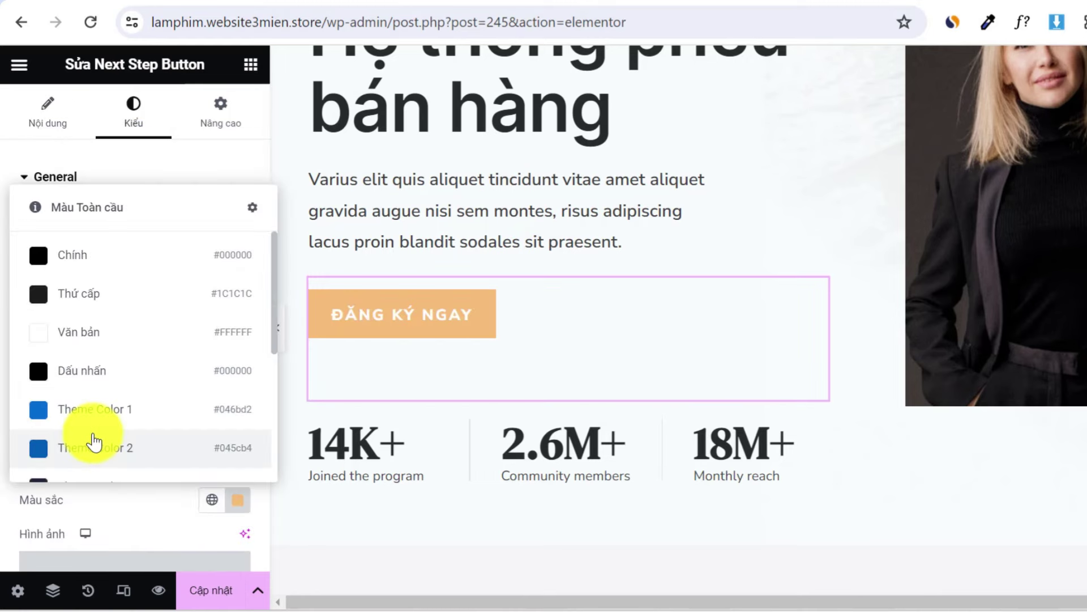
click(96, 451)
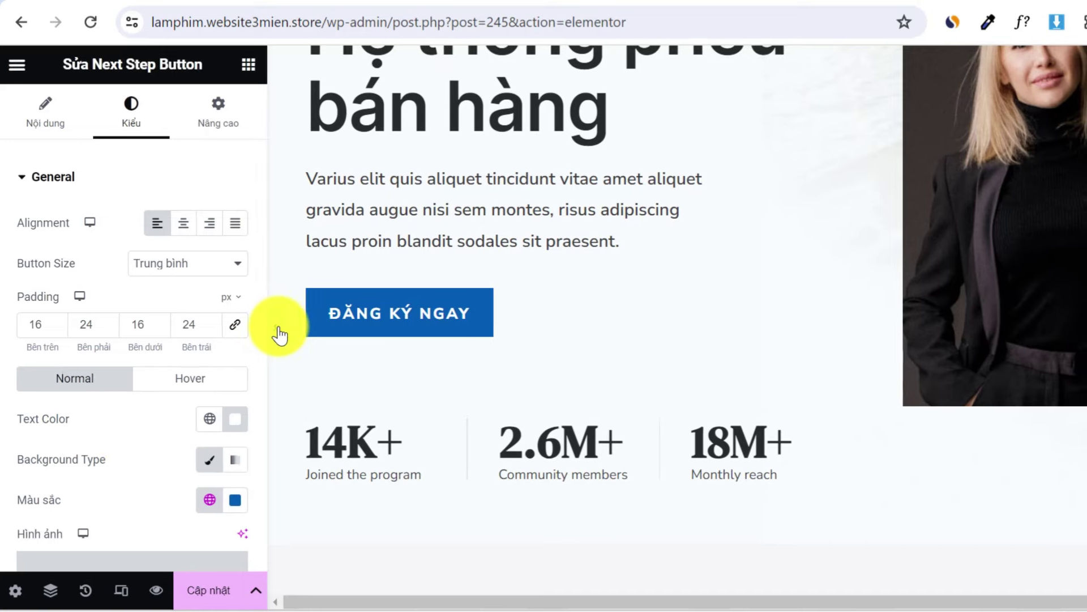
Collapse the editor panel and scroll to review the blue button.
click(279, 329)
scroll(495, 244, up, 3)
scroll(449, 255, down, 15)
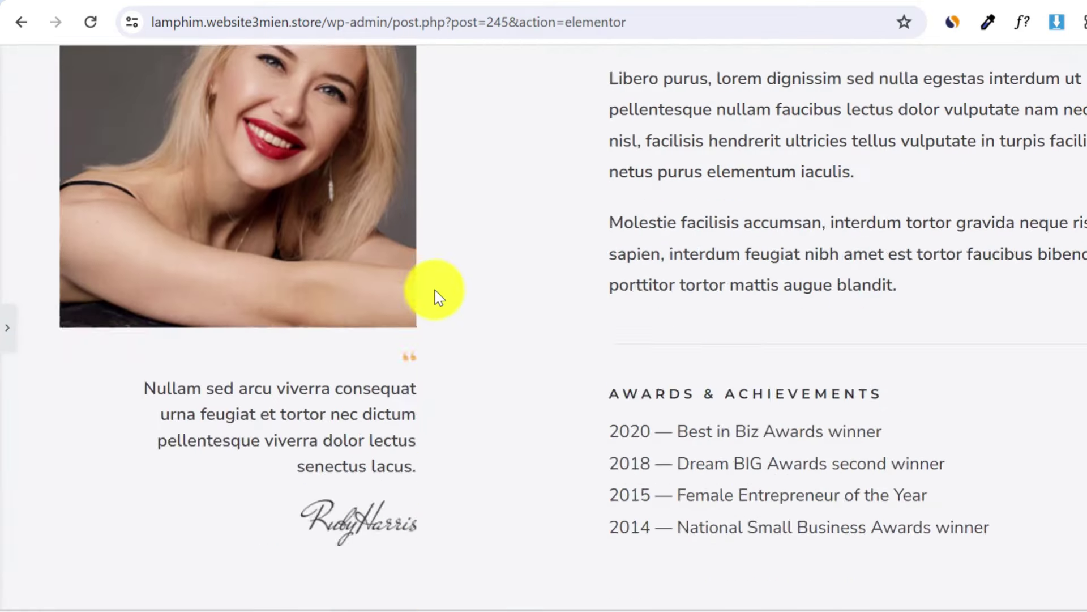
scroll(440, 294, up, 5)
scroll(11, 335, down, 2)
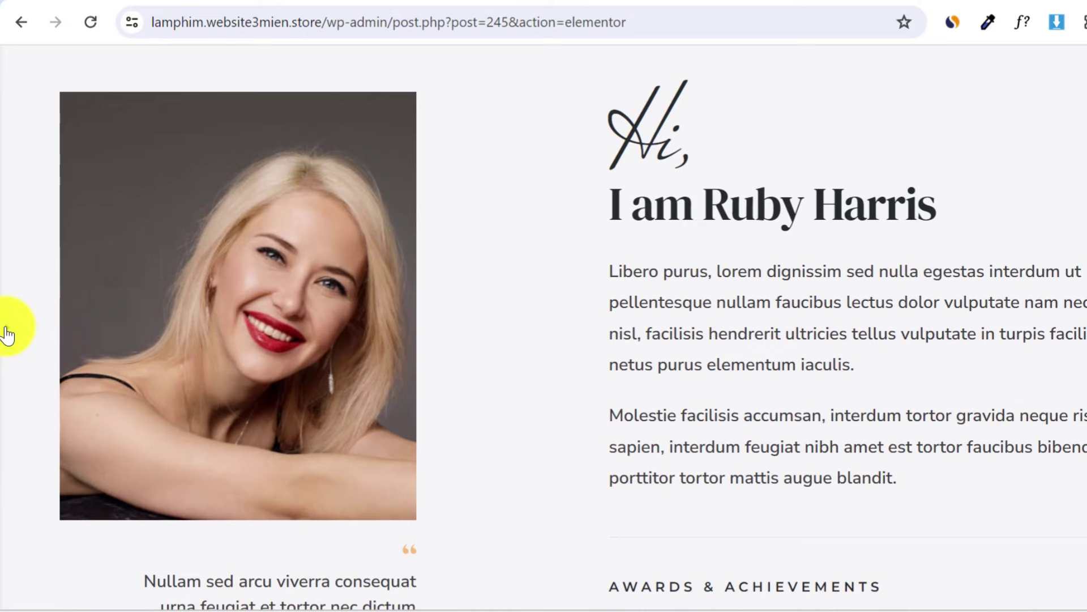
Replace the name heading under 'Hi,' with the site owner's full name.
click(8, 334)
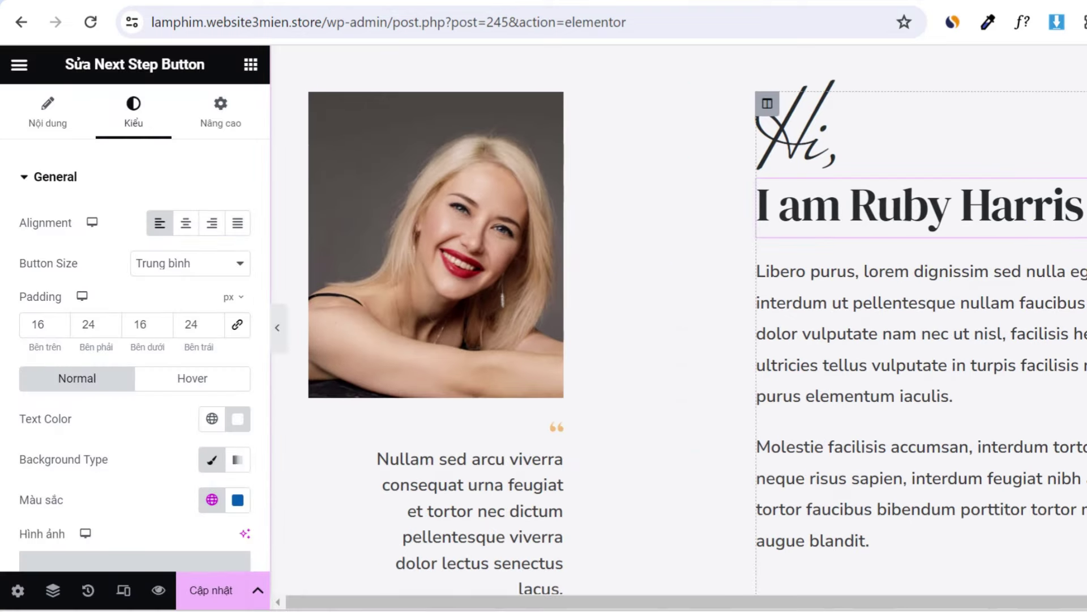
click(849, 207)
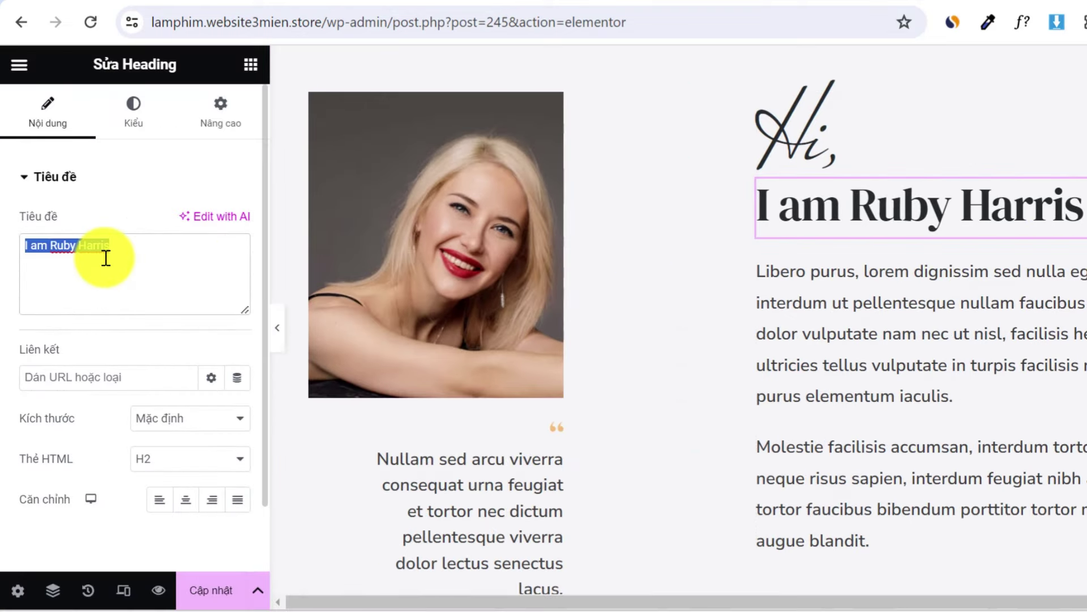
key(BackSpace)
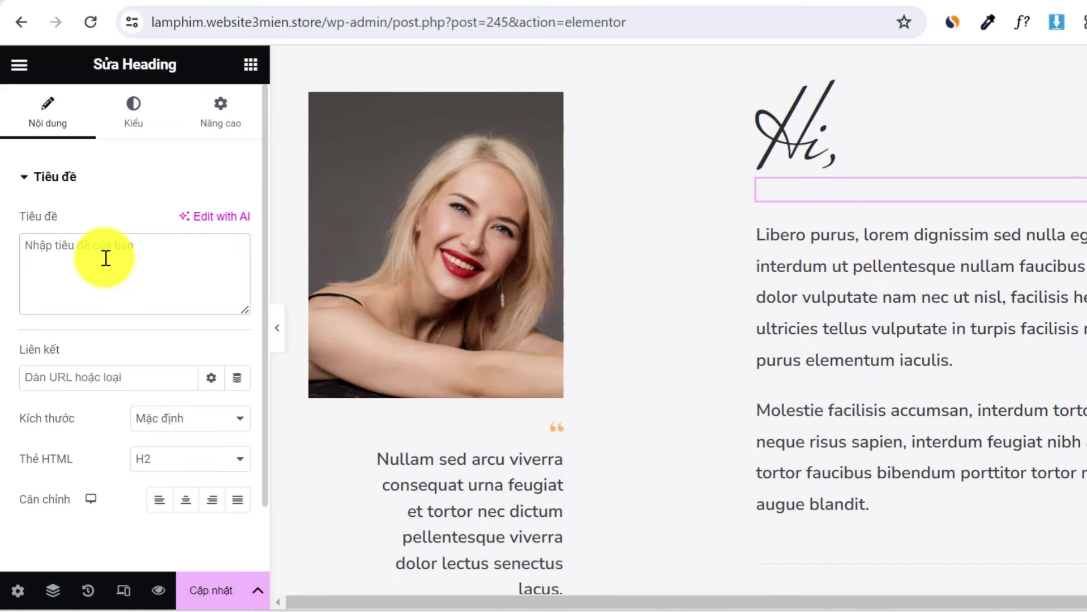
text(Richard Quang)
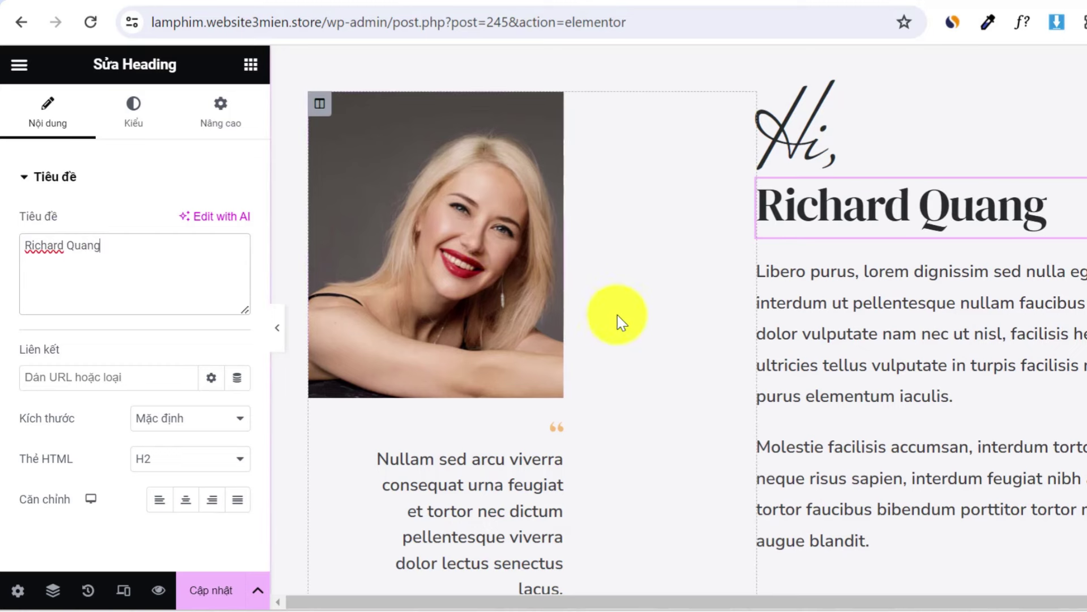
scroll(491, 332, up, 3)
scroll(491, 332, up, 8)
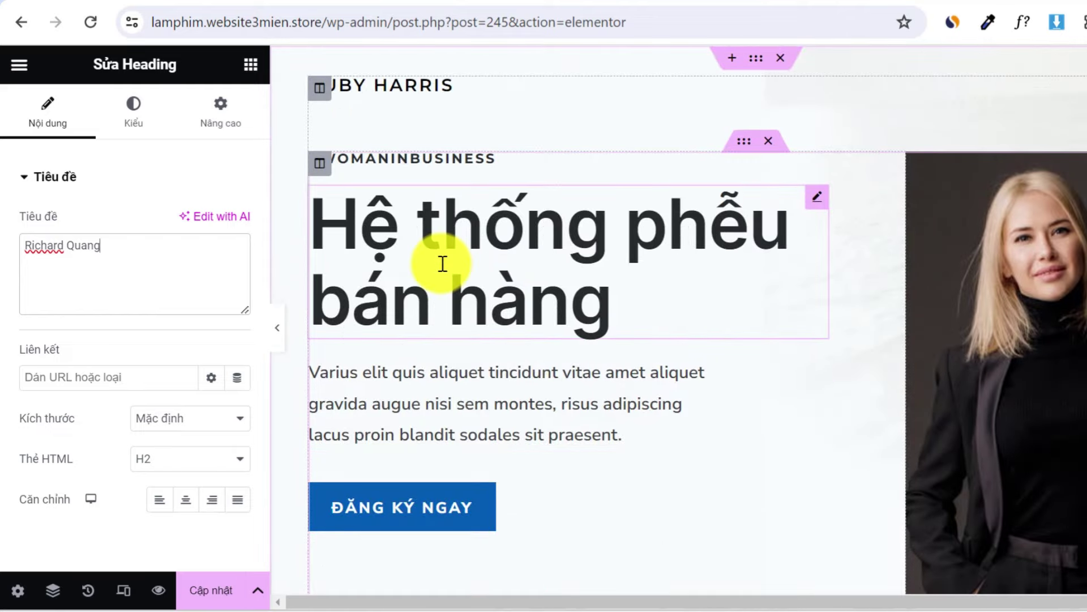
right_click(448, 263)
Copy the 'Hệ thống phễu bán hàng' heading and paste its style onto the name heading.
click(514, 300)
scroll(626, 300, down, 10)
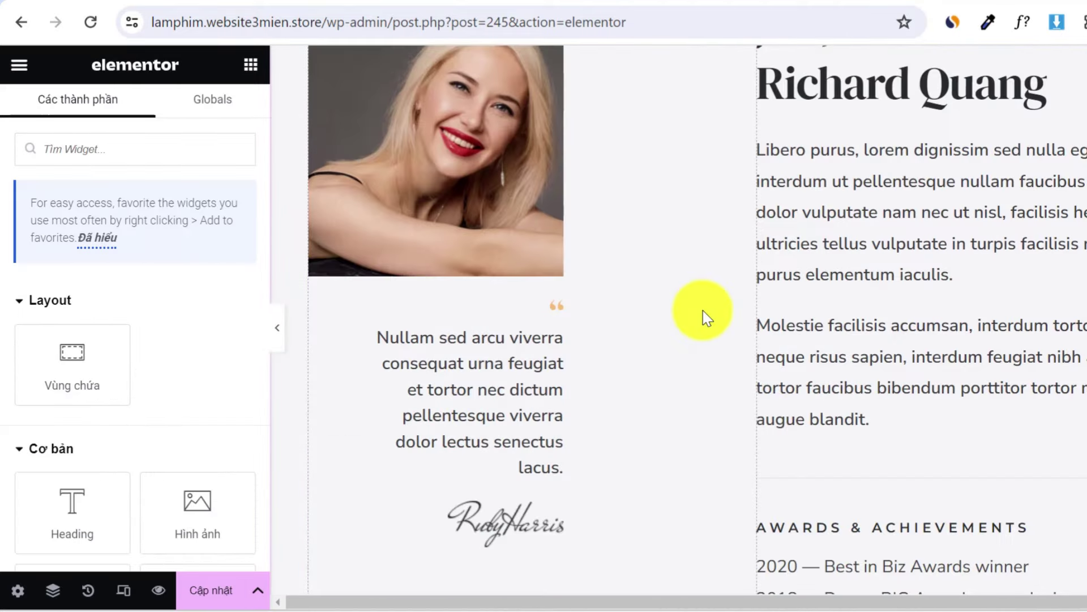
scroll(704, 316, up, 2)
right_click(818, 283)
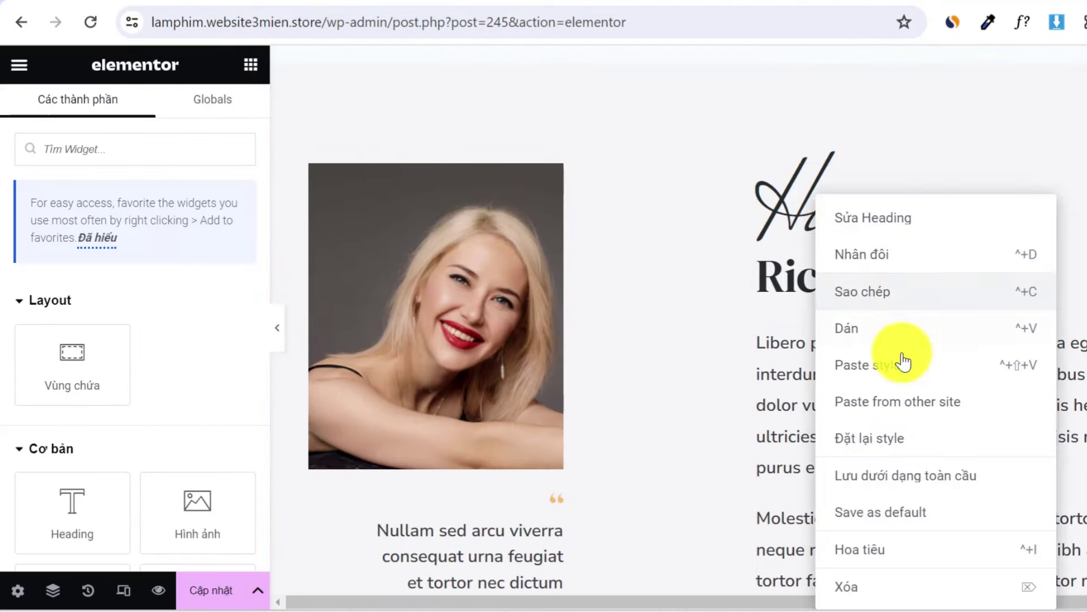
click(889, 376)
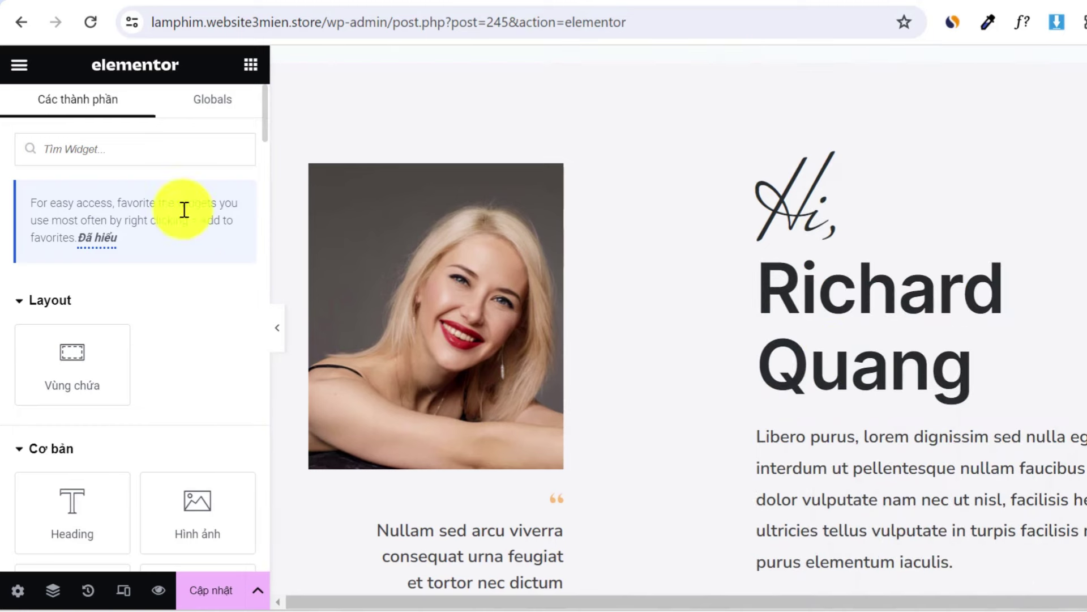
Reduce the name heading's font size from 72 to 35 px.
click(812, 273)
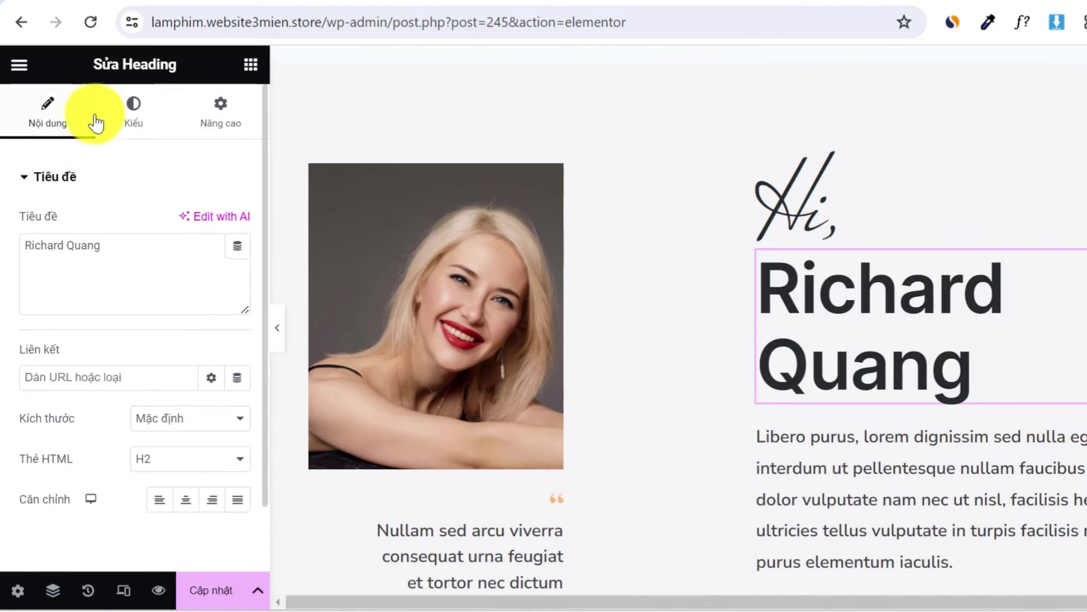
click(129, 113)
click(238, 262)
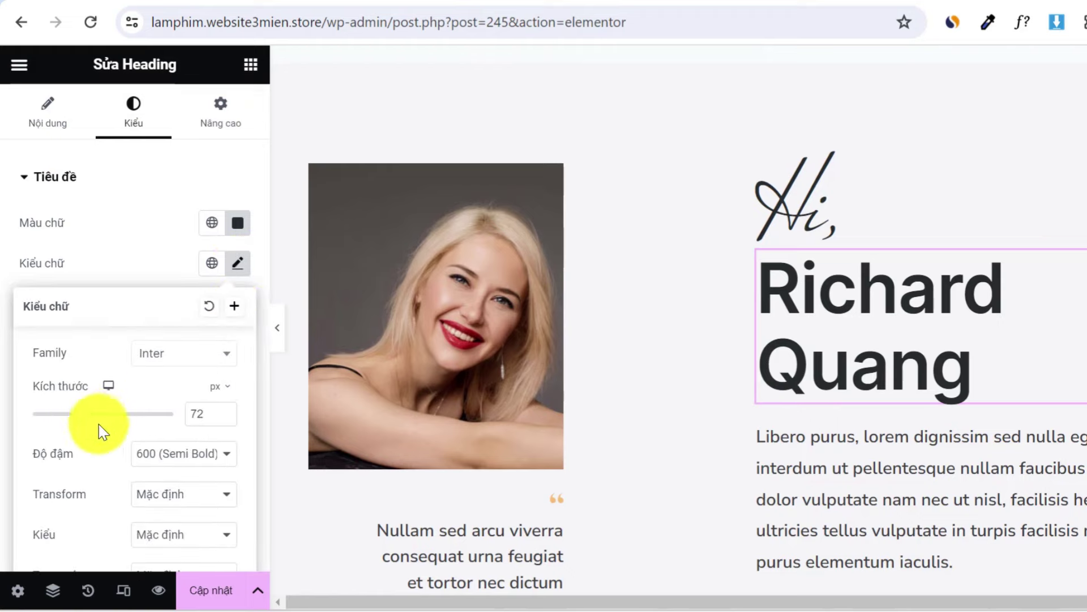
drag(84, 417, 57, 422)
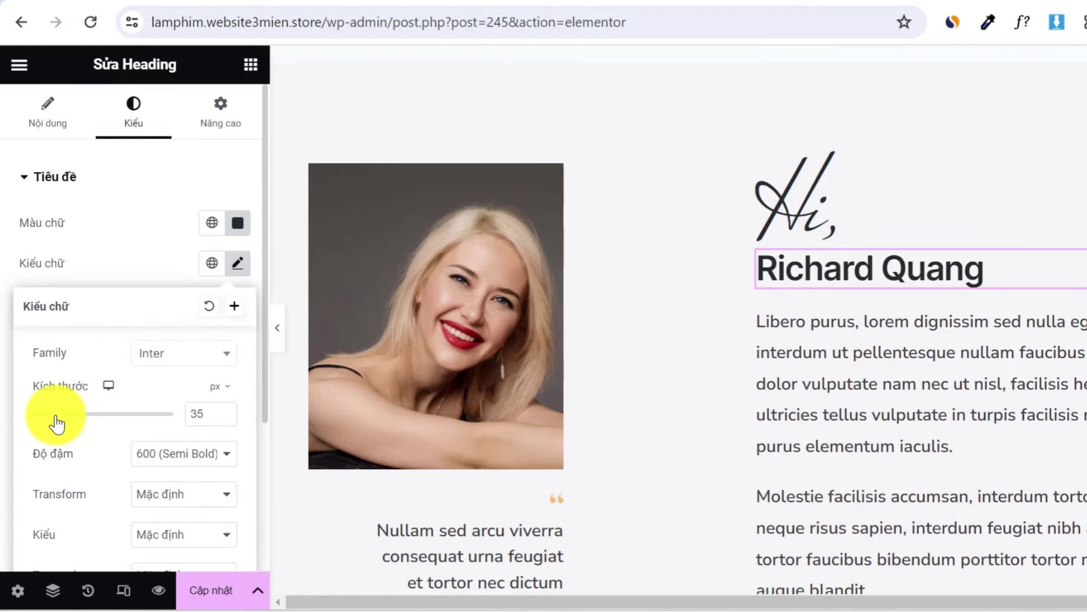
scroll(646, 272, down, 18)
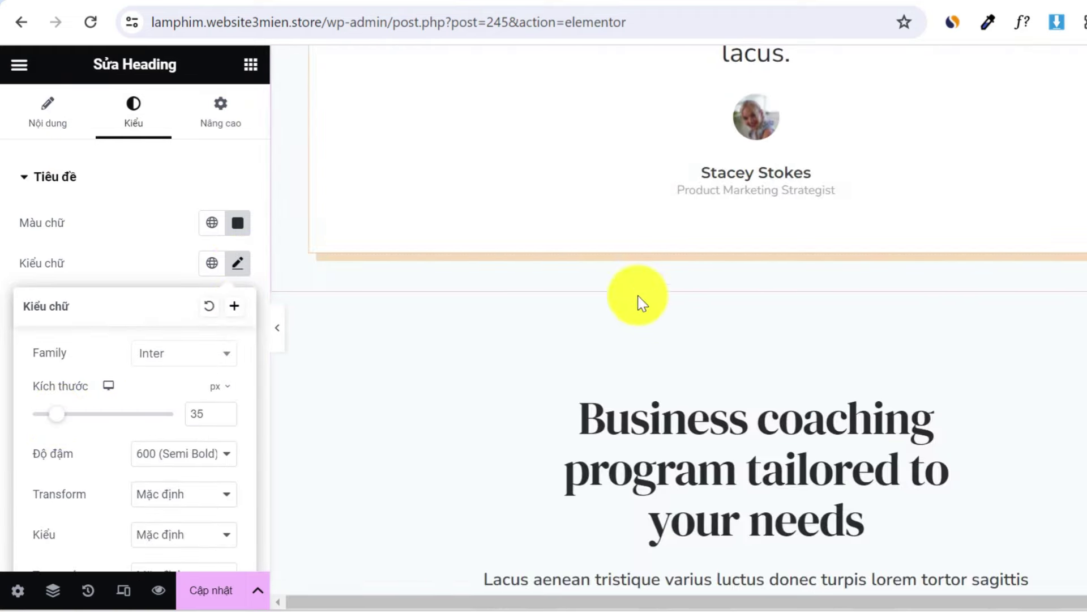
scroll(640, 301, down, 20)
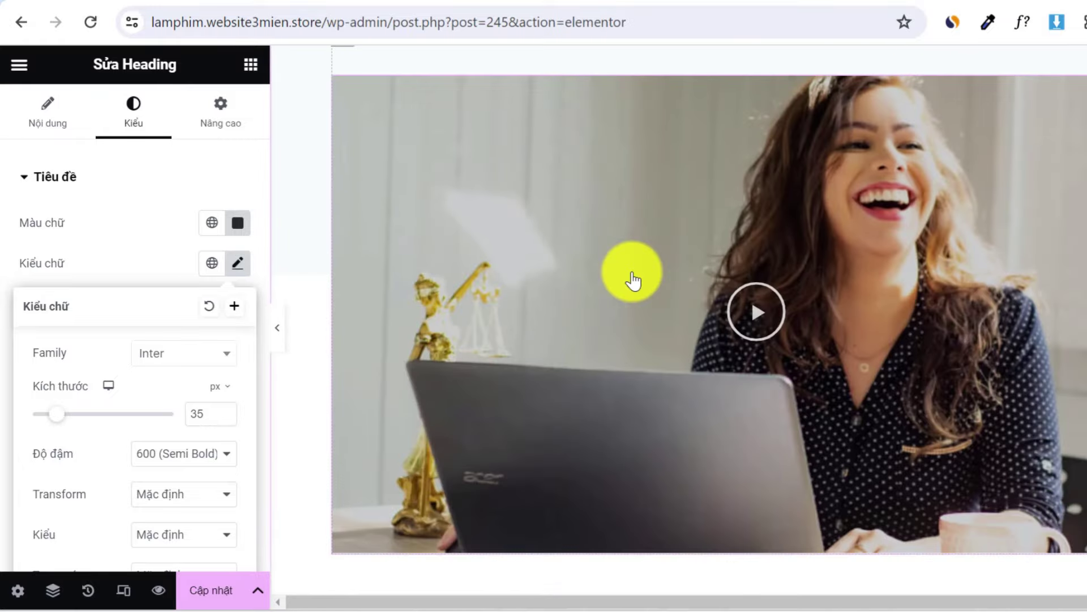
scroll(633, 277, down, 15)
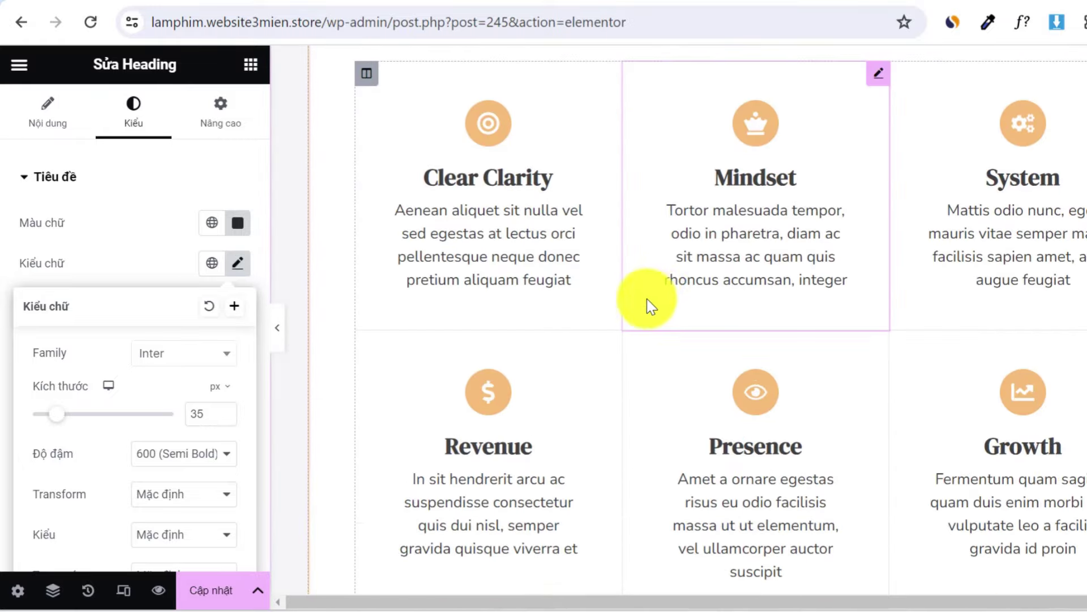
Save the landing page with Cập nhật and open its preview.
scroll(648, 299, down, 15)
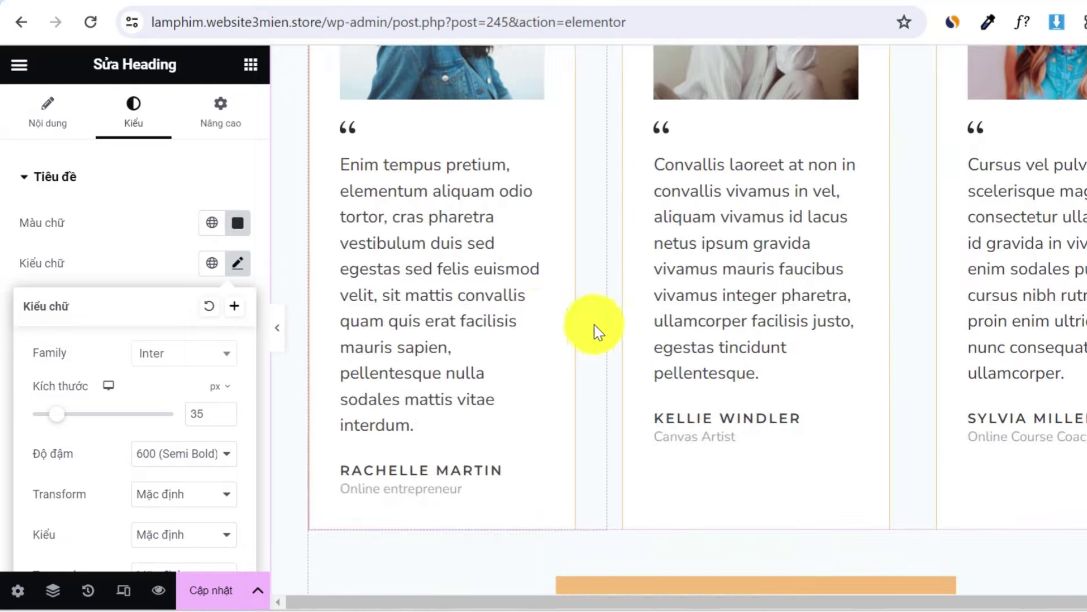
scroll(595, 328, up, 5)
scroll(534, 311, down, 20)
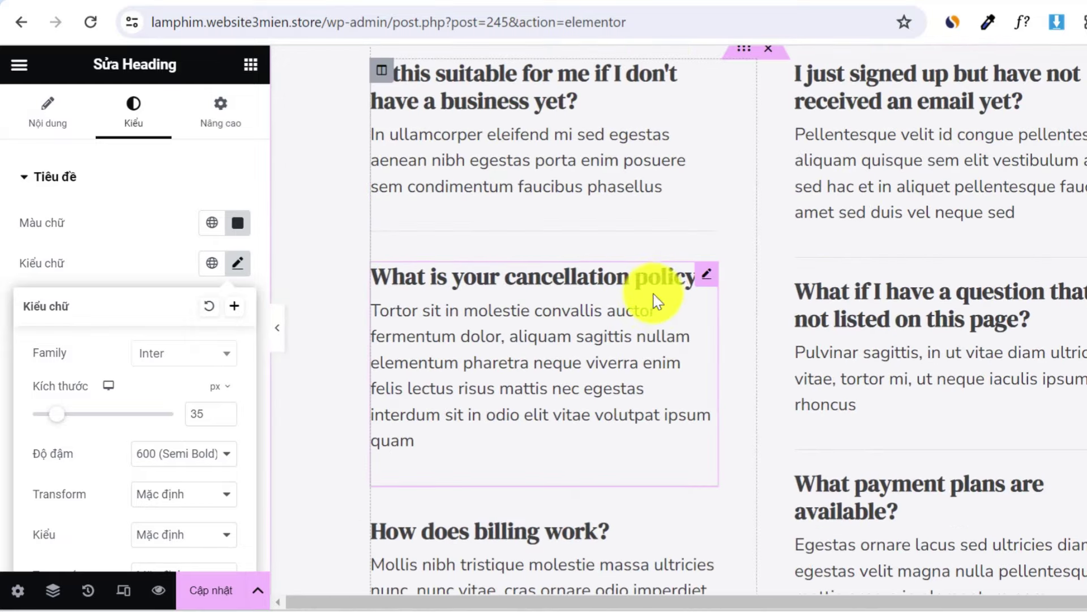
scroll(652, 306, down, 20)
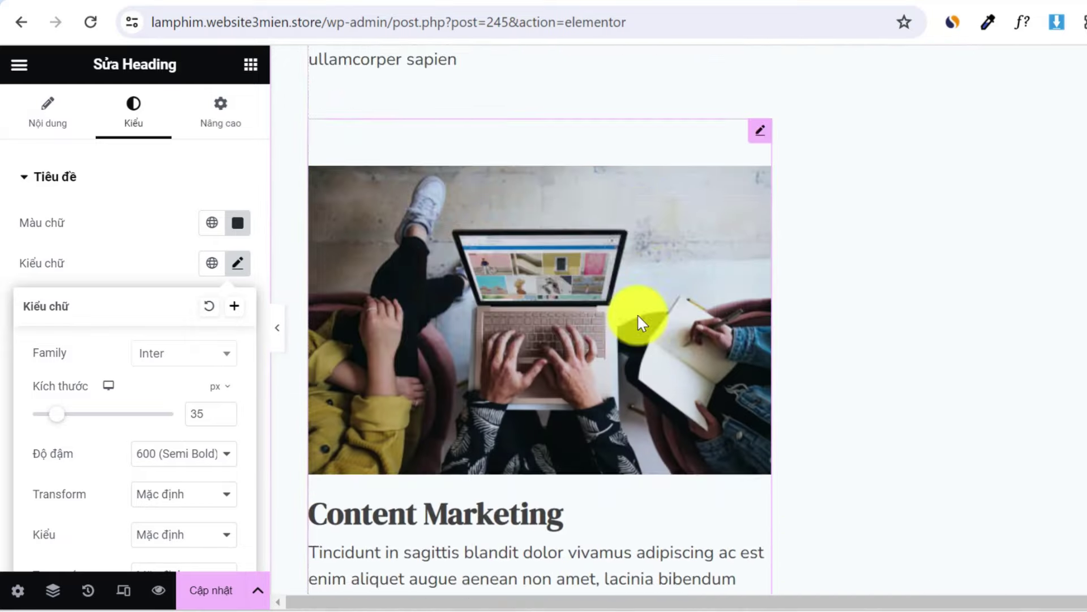
scroll(638, 321, down, 15)
click(203, 601)
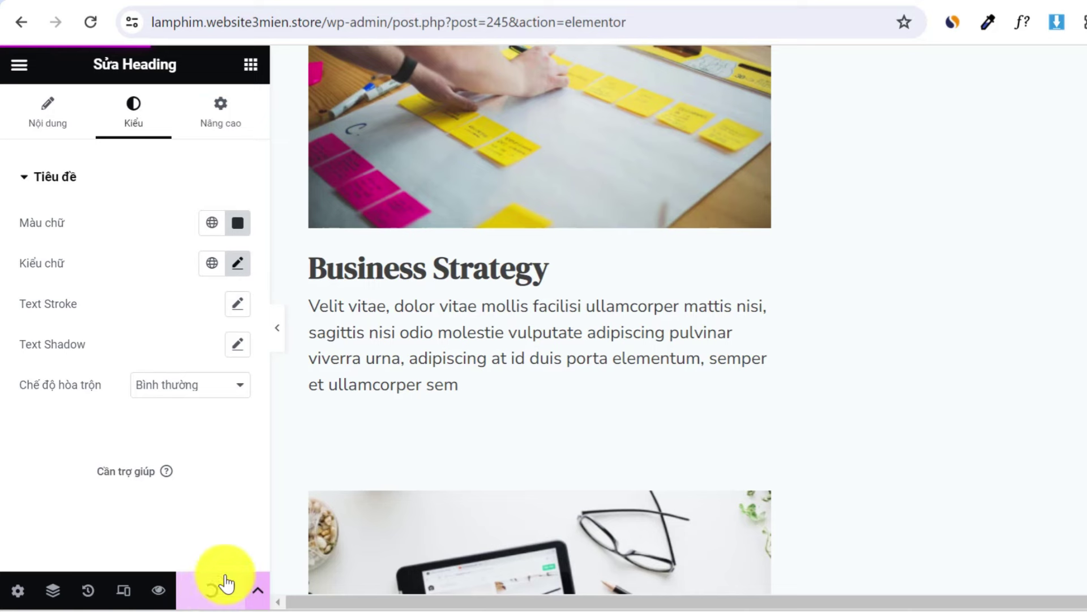
click(170, 592)
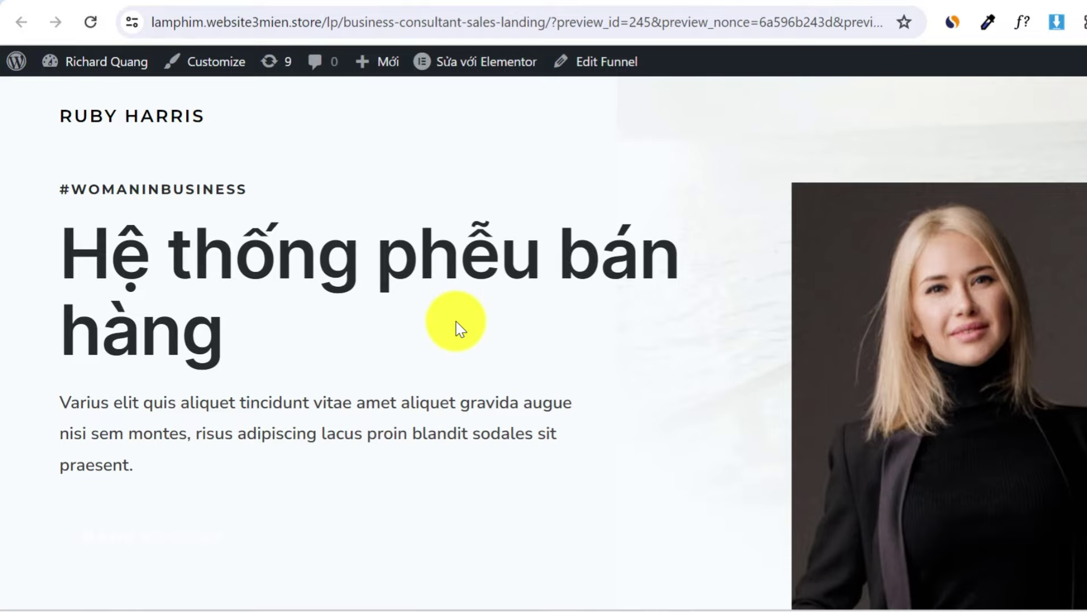
Scroll the landing preview and follow the LET'S BOOST YOUR BUSINESS TODAY! button to checkout.
scroll(456, 322, down, 12)
scroll(456, 328, up, 10)
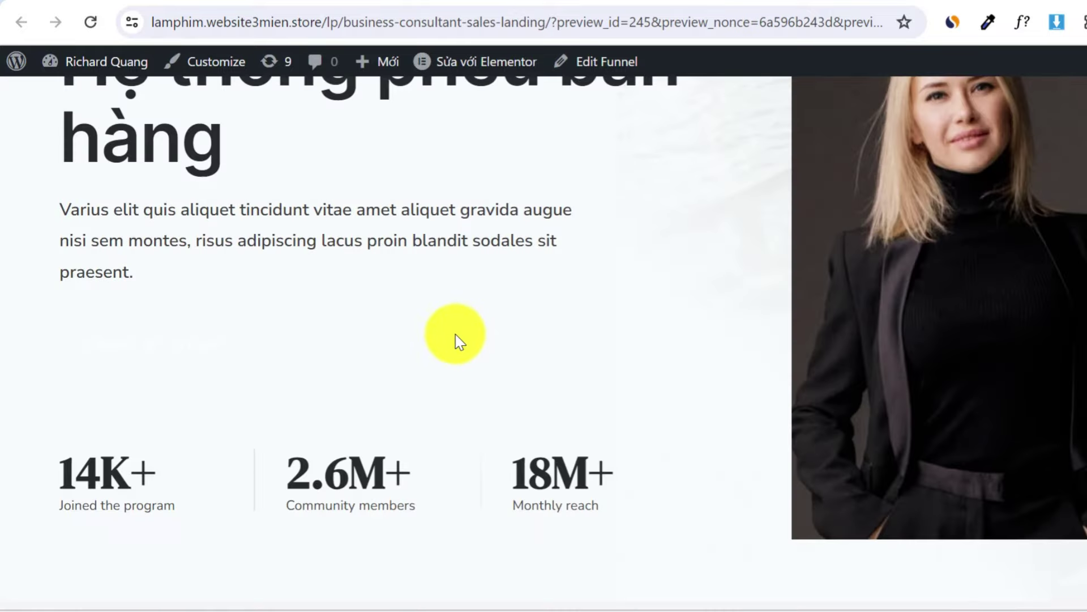
scroll(292, 377, down, 15)
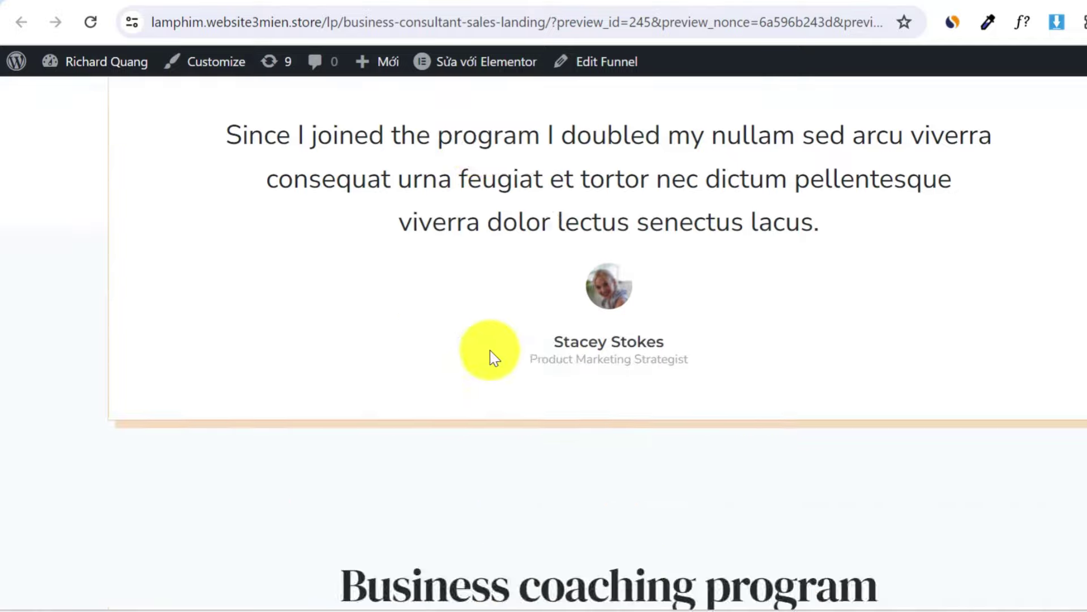
scroll(490, 350, down, 20)
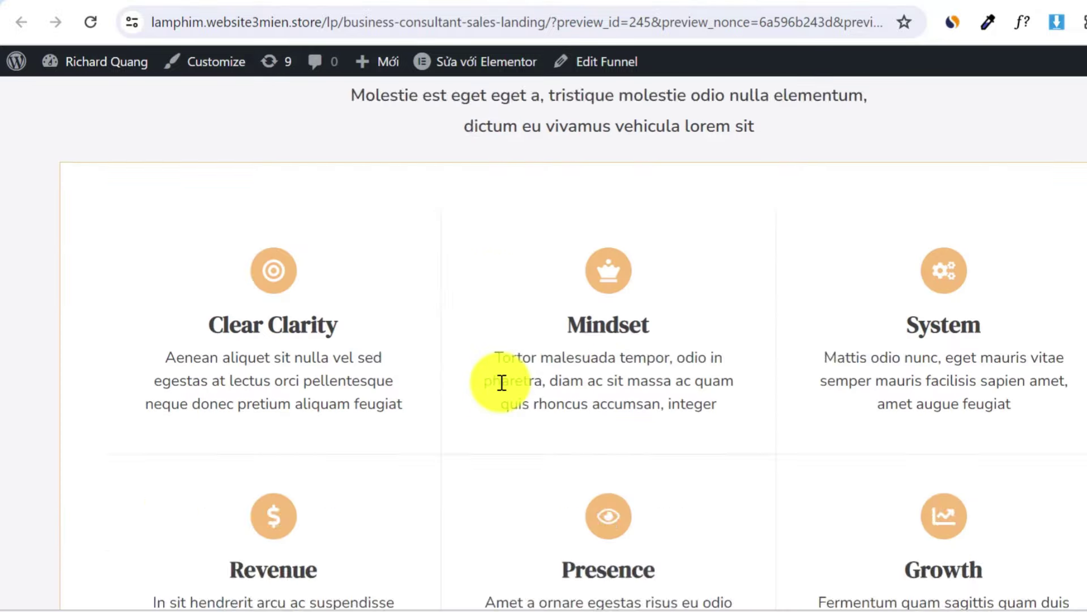
scroll(502, 382, down, 15)
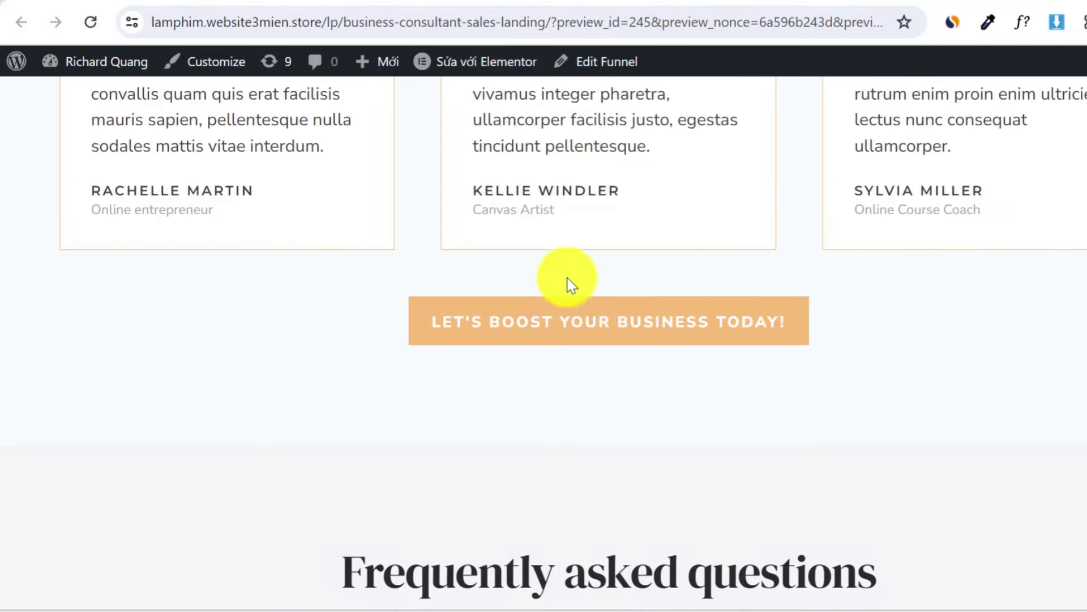
click(587, 328)
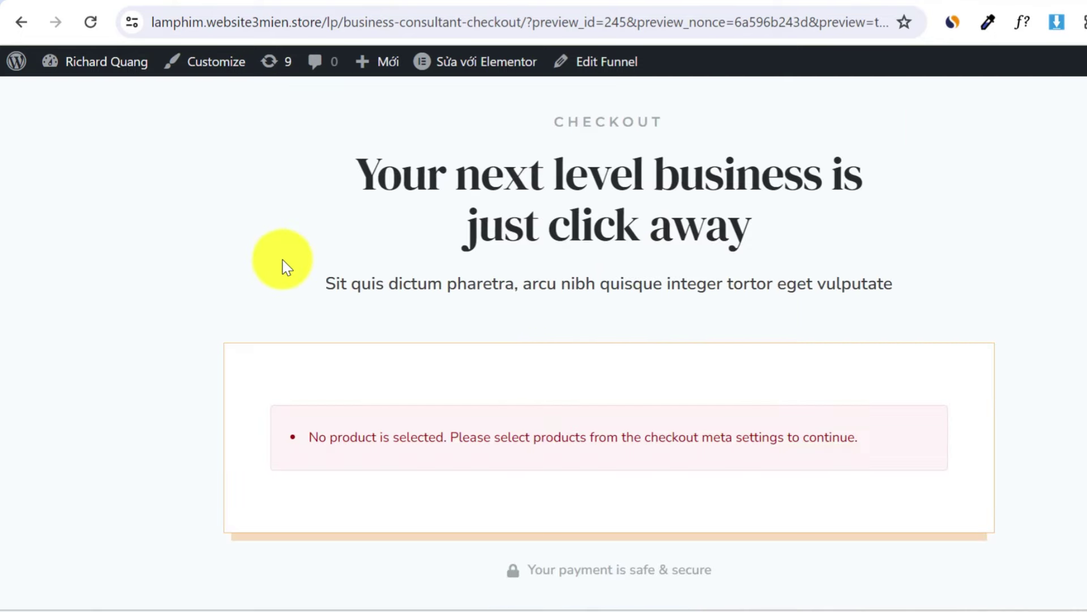
Open the checkout step page in Elementor via 'Edit with Elementor'.
scroll(255, 303, down, 7)
scroll(250, 316, up, 5)
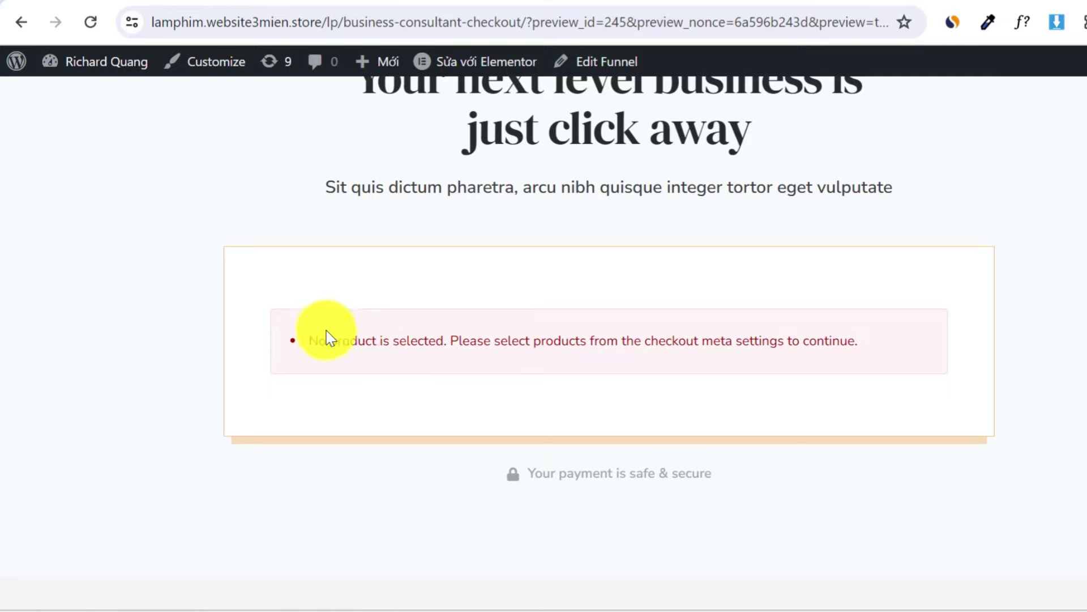
drag(306, 339, 745, 393)
click(745, 393)
scroll(490, 375, down, 5)
scroll(490, 376, down, 10)
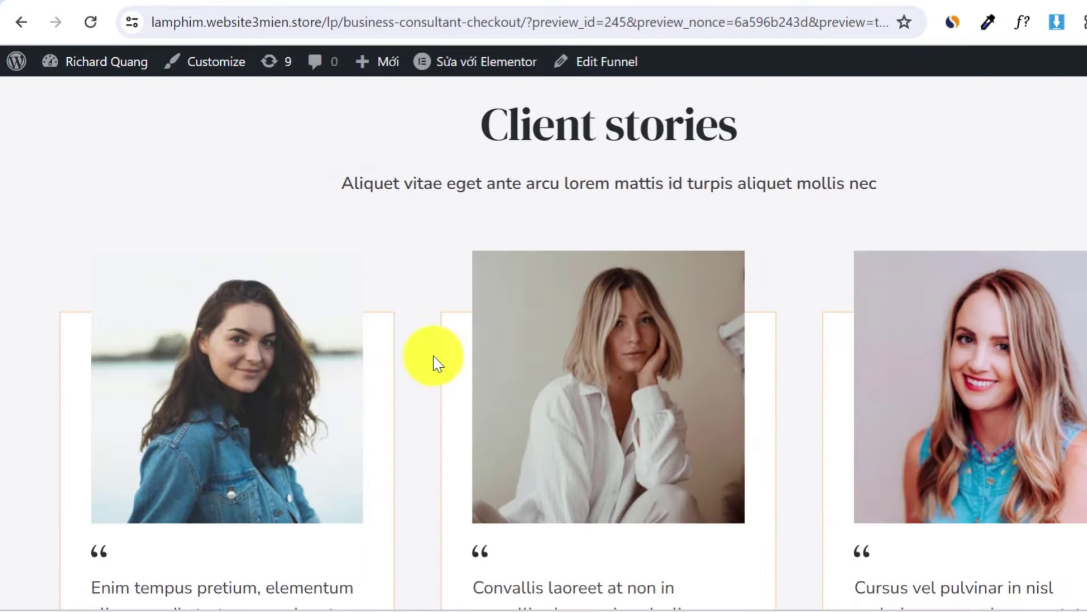
scroll(369, 393, up, 15)
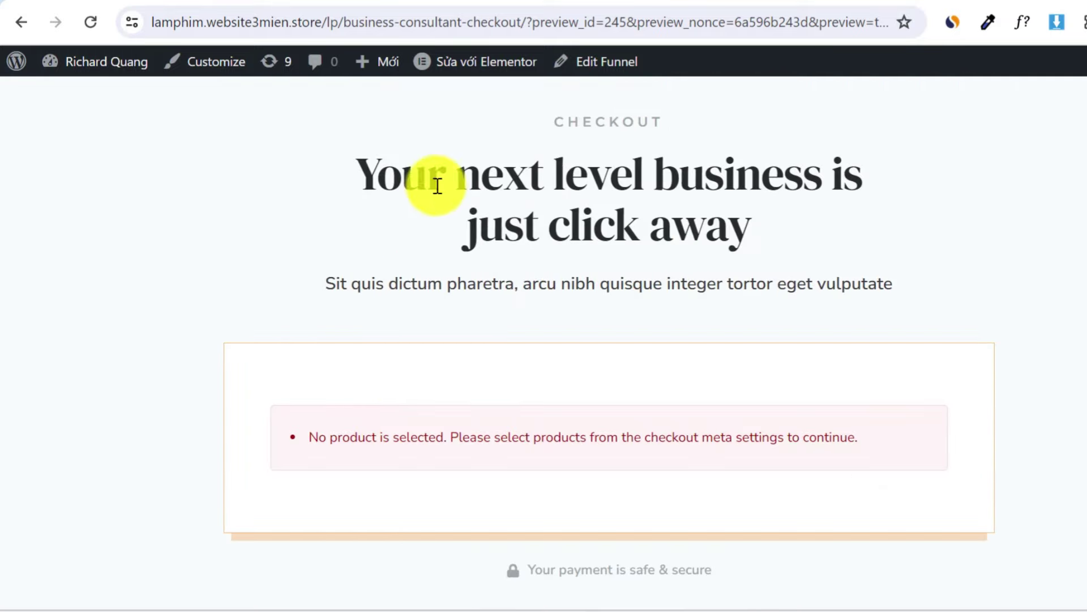
click(453, 67)
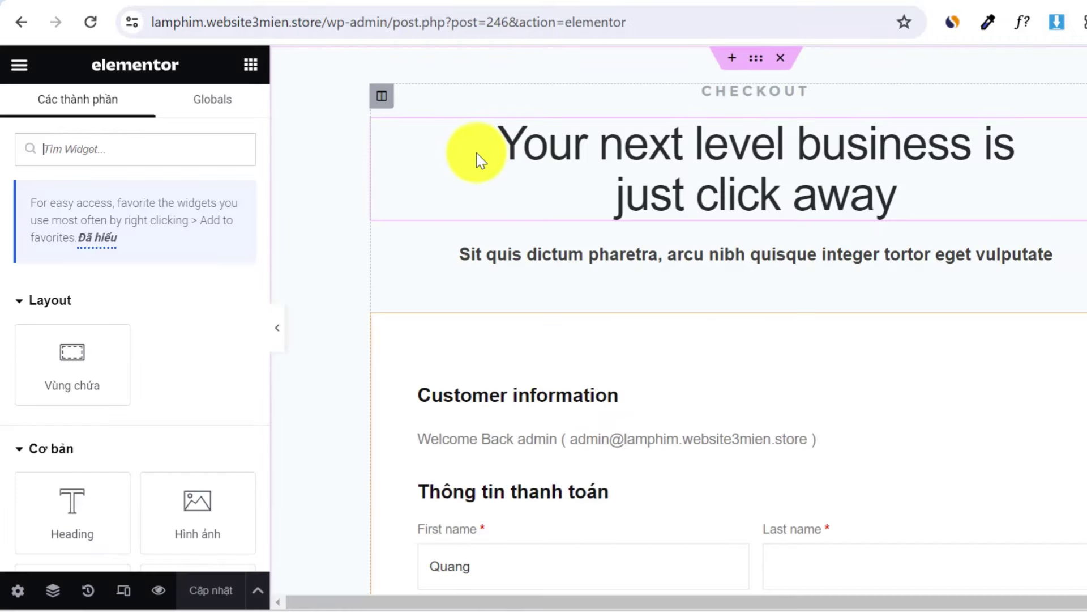
Change the small CHECKOUT label's title to 'Thanh toán'.
click(1048, 128)
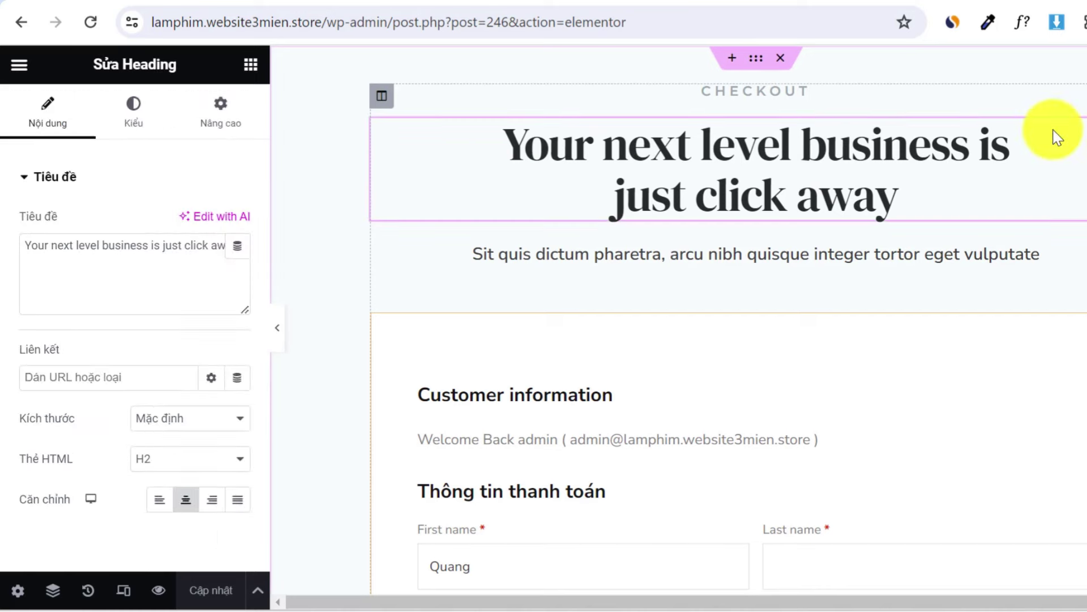
click(772, 91)
triple_click(141, 252)
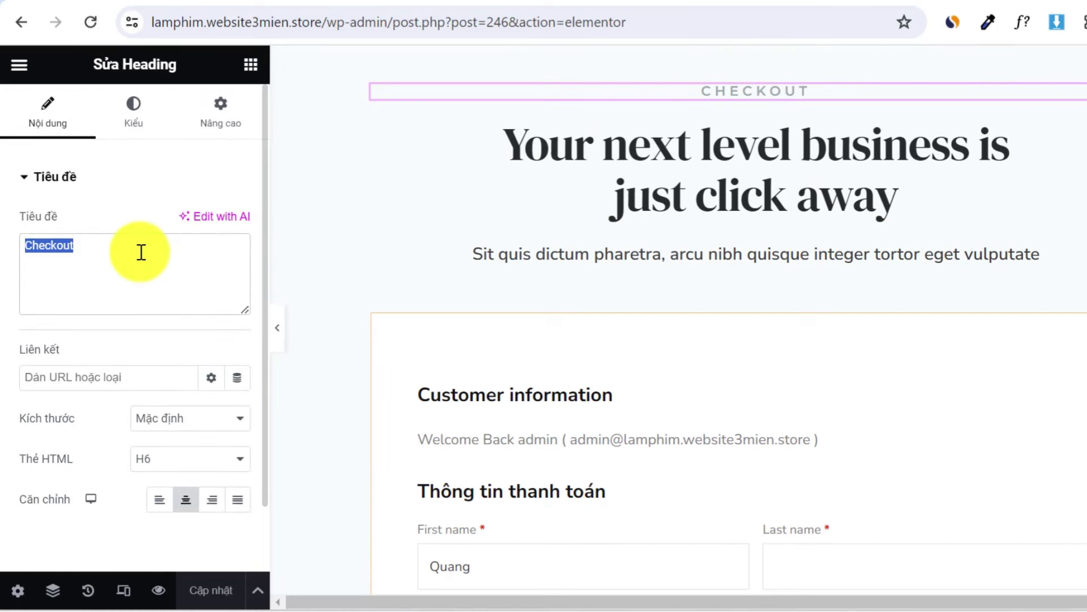
text(Thanh toán)
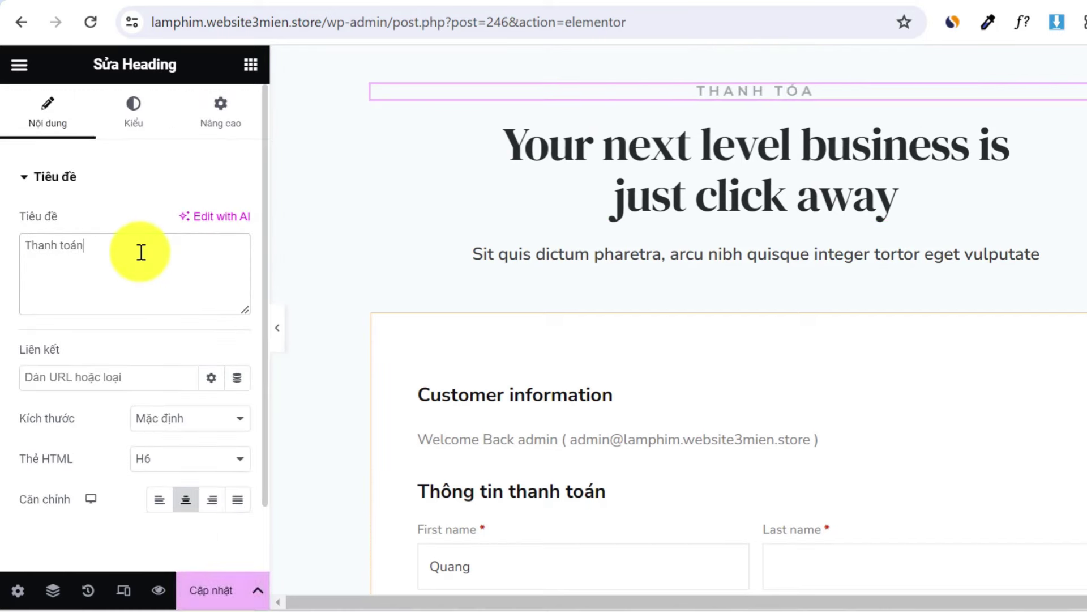
Replace the main heading text with 'Đơn đăng ký của bạn đã được ghi nhận'.
click(827, 190)
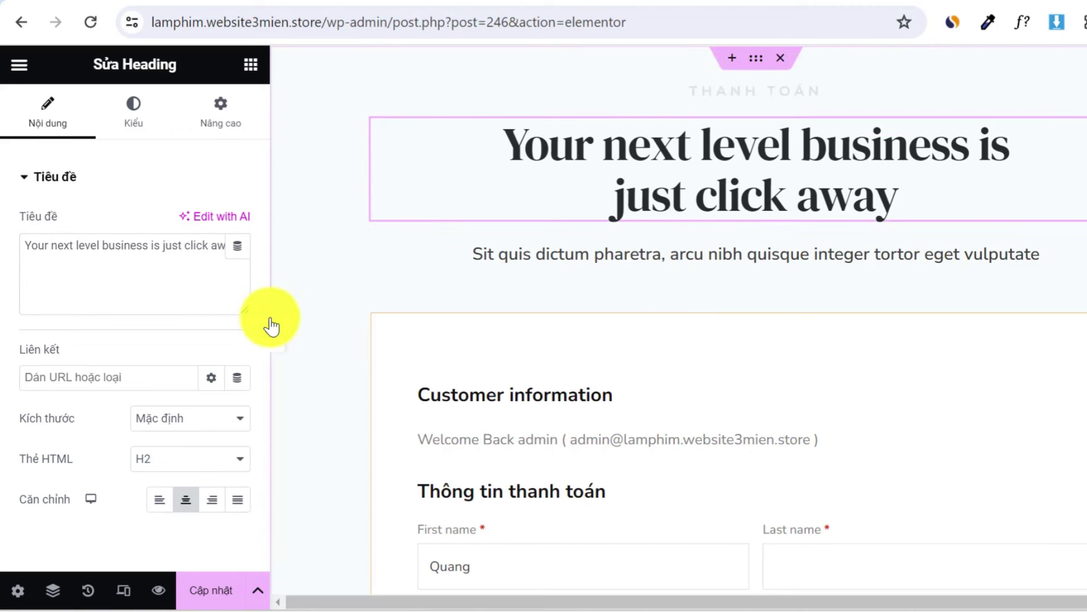
triple_click(137, 245)
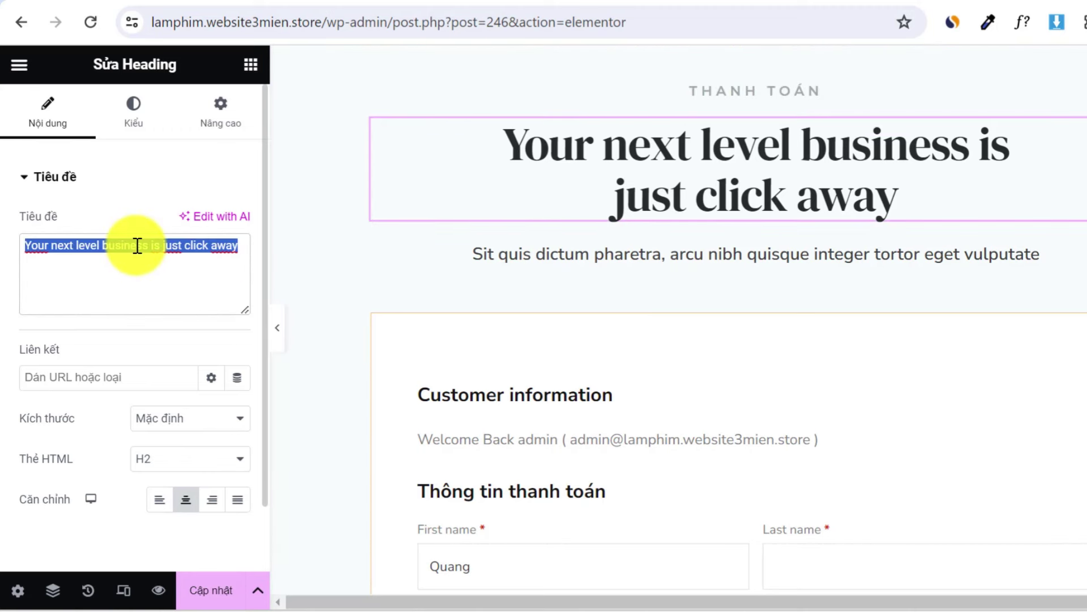
text(Đơn)
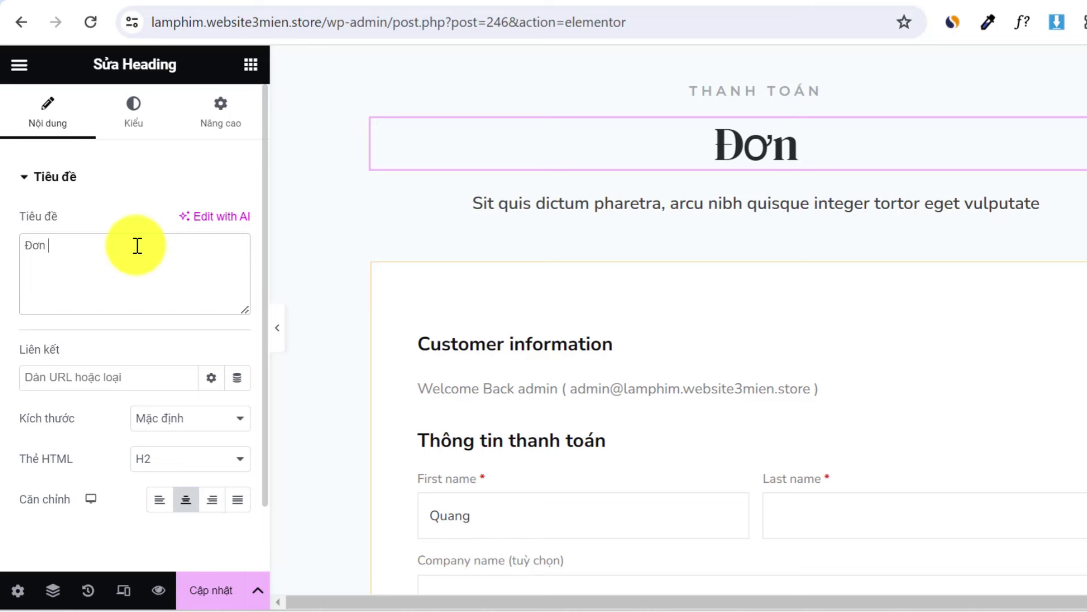
text( đaăng c)
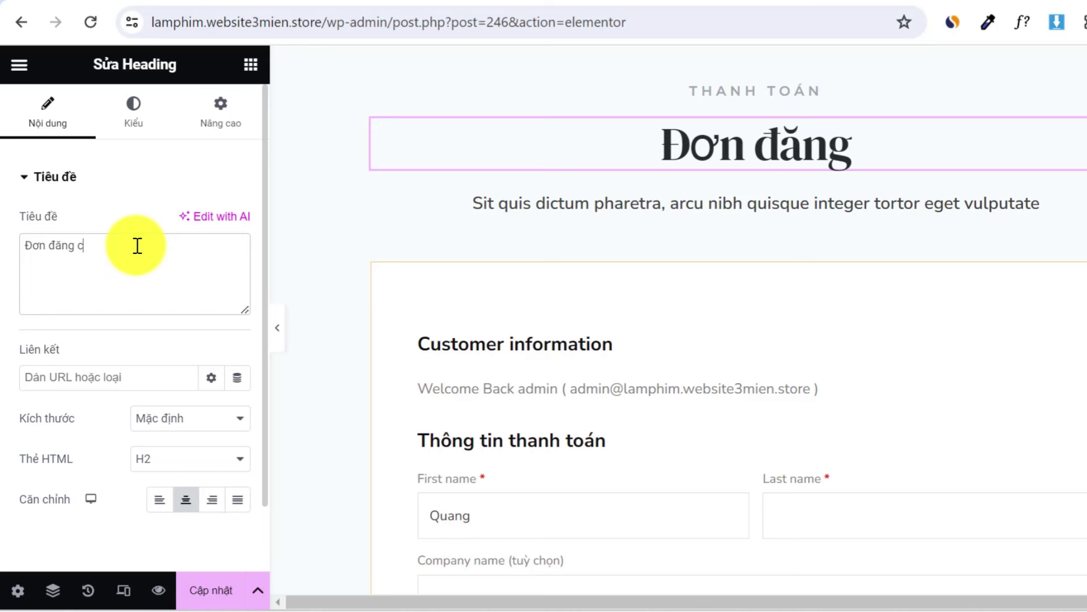
key(BackSpace)
text(ký của b)
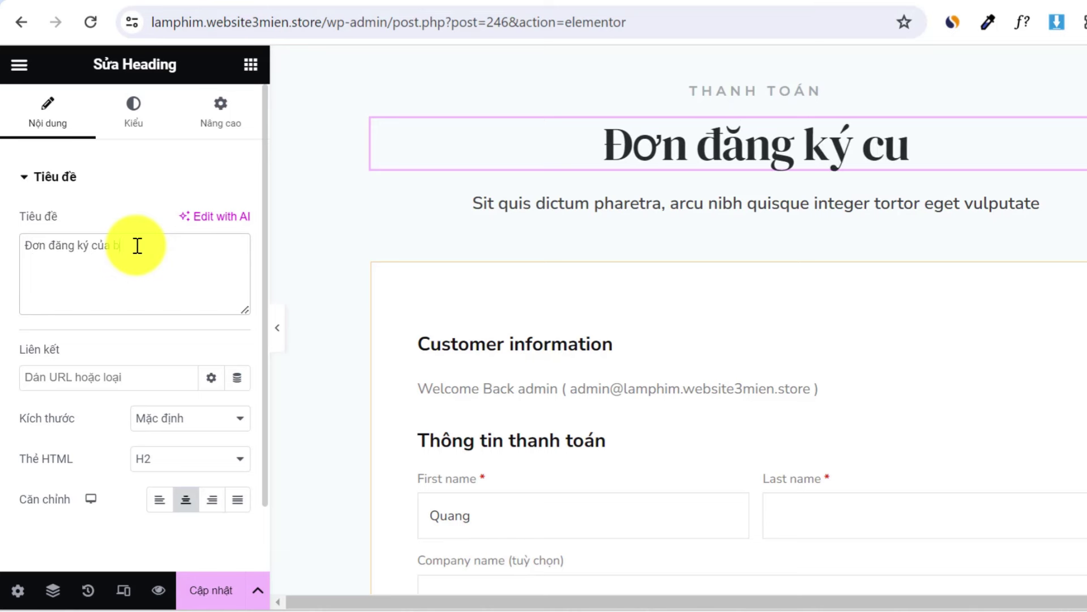
text(ạn đã đưoợc ghi nhận)
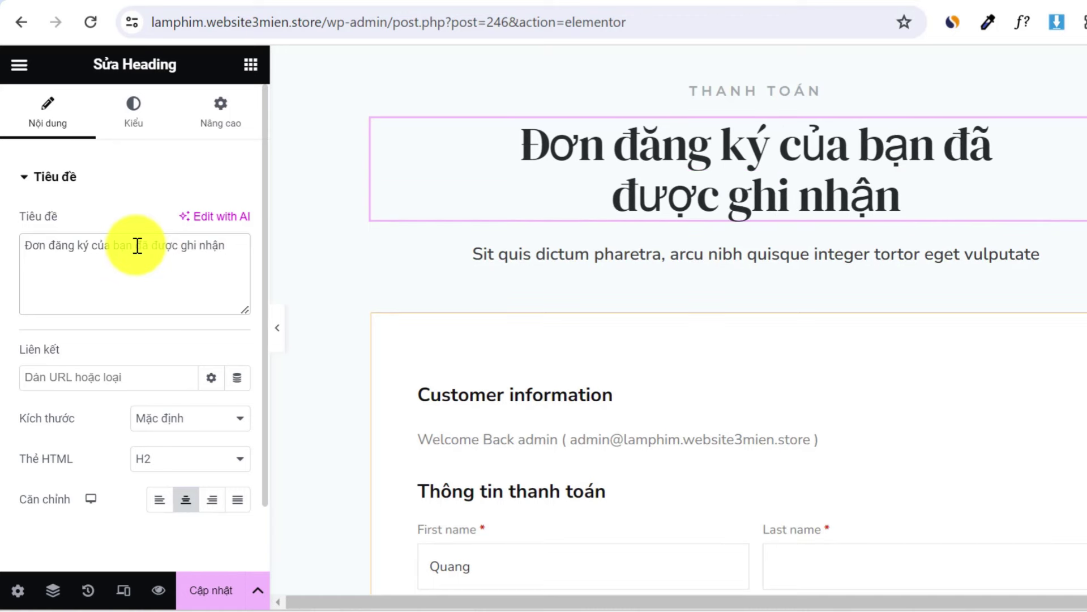
click(148, 102)
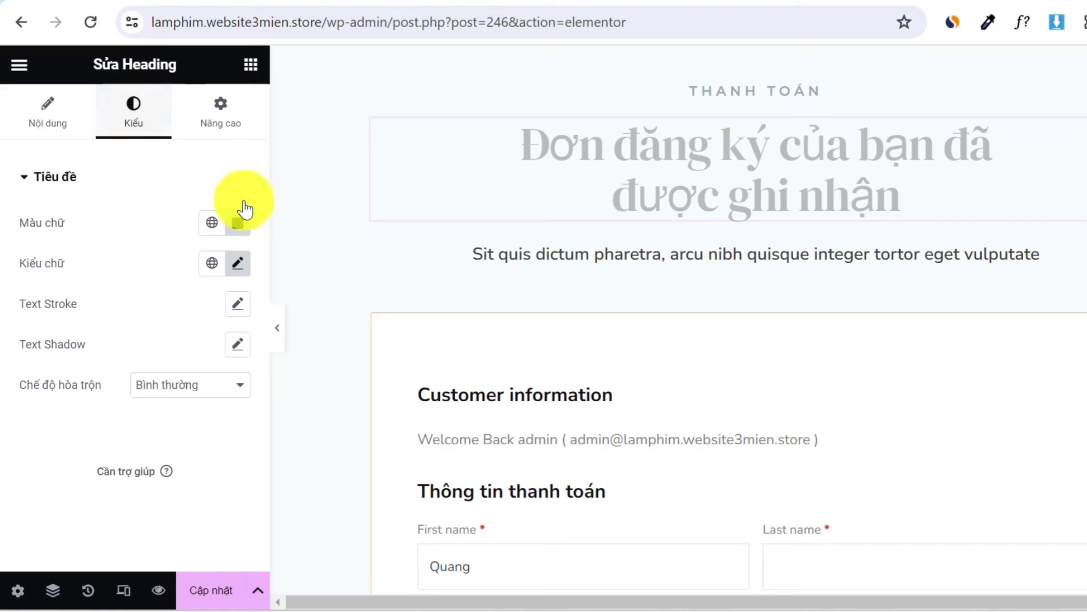
Set the heading typography to the Inter font with weight 500 (Medium).
click(238, 262)
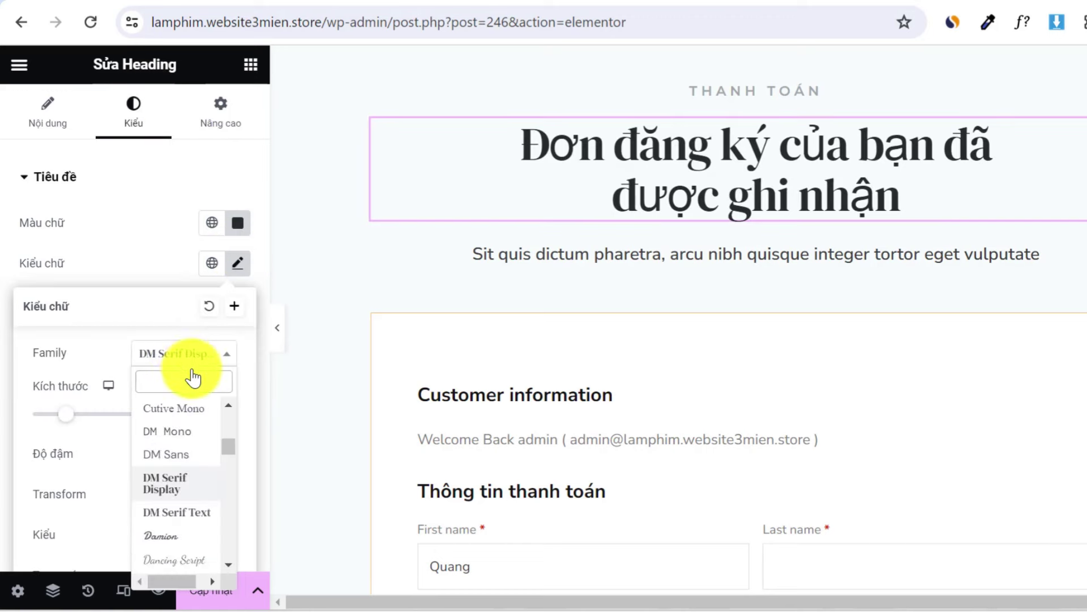
text(inter)
click(184, 431)
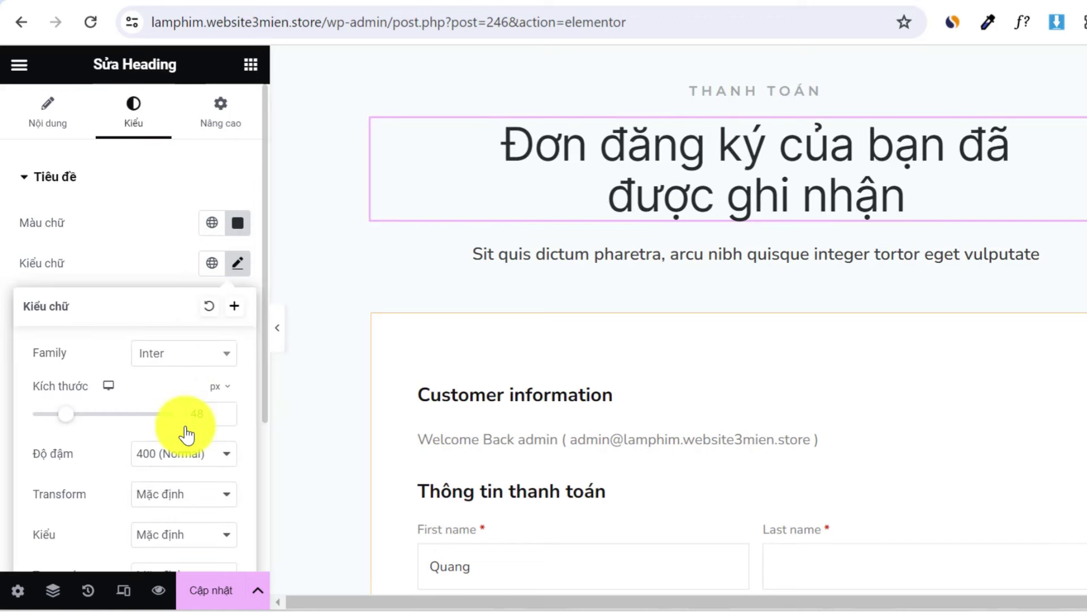
click(162, 454)
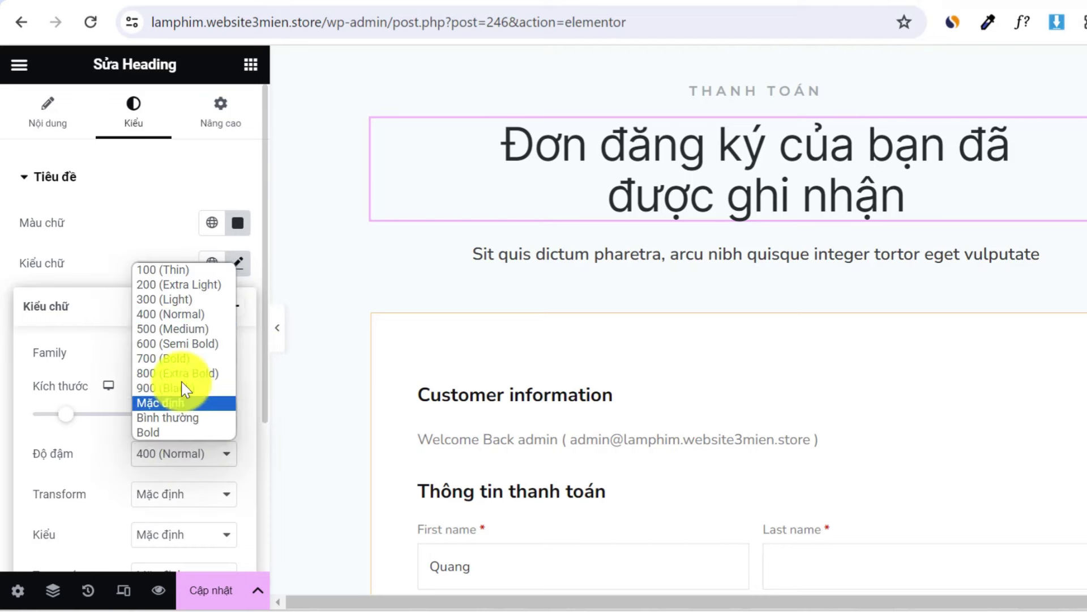
click(152, 331)
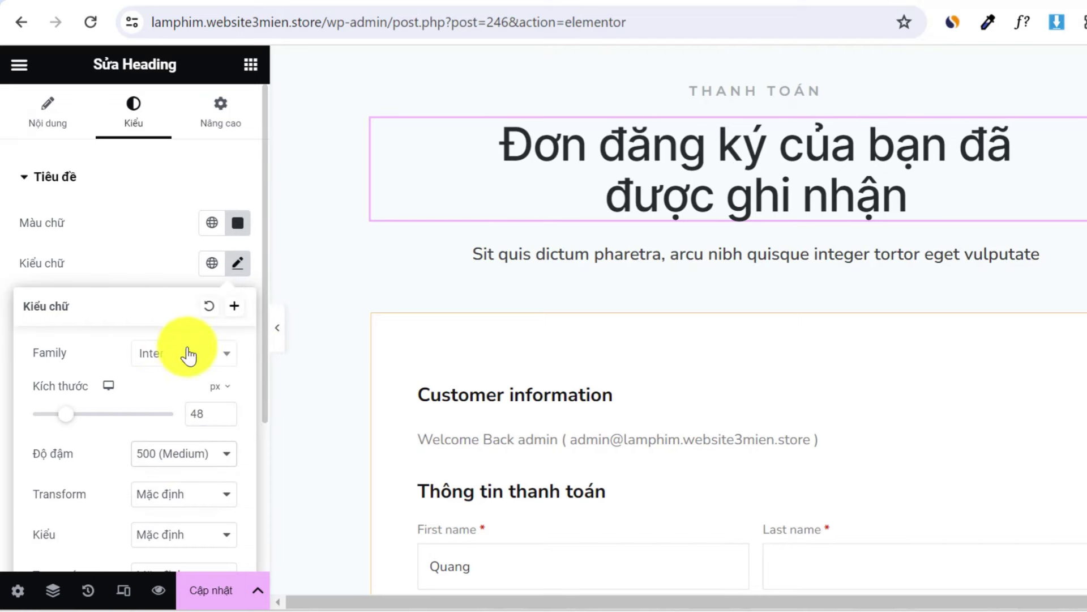
Preview the checkout page full width, then save it with Cập nhật.
click(280, 334)
scroll(260, 351, down, 3)
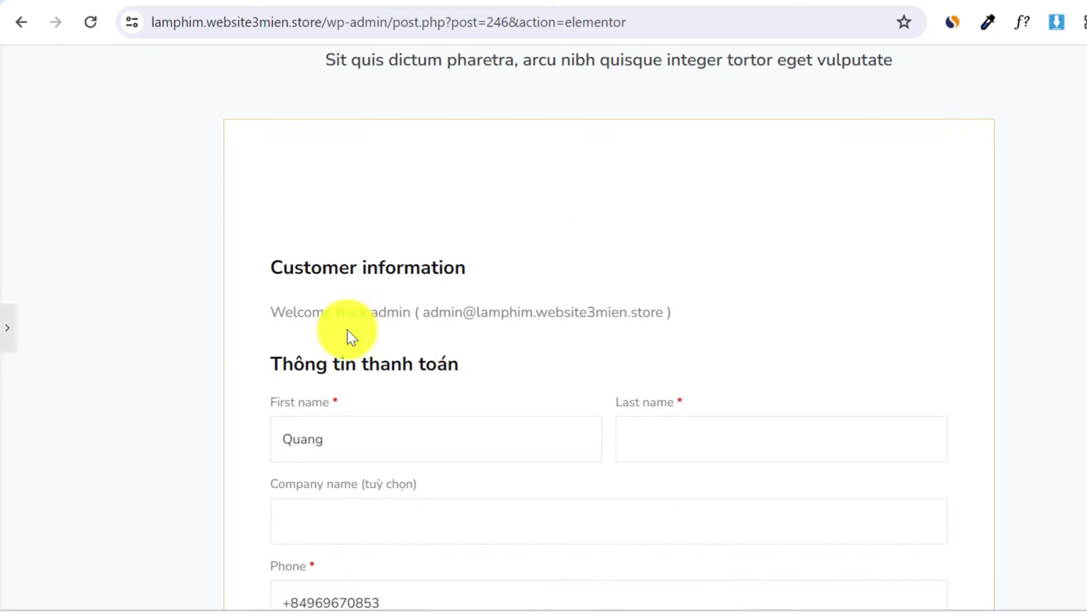
click(10, 343)
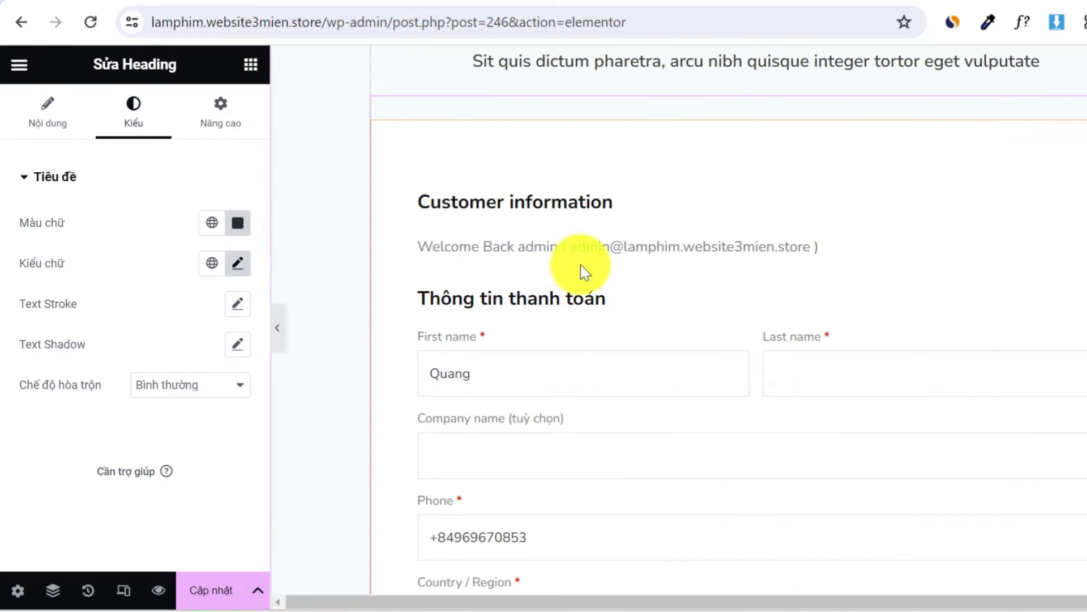
scroll(538, 318, down, 9)
click(214, 591)
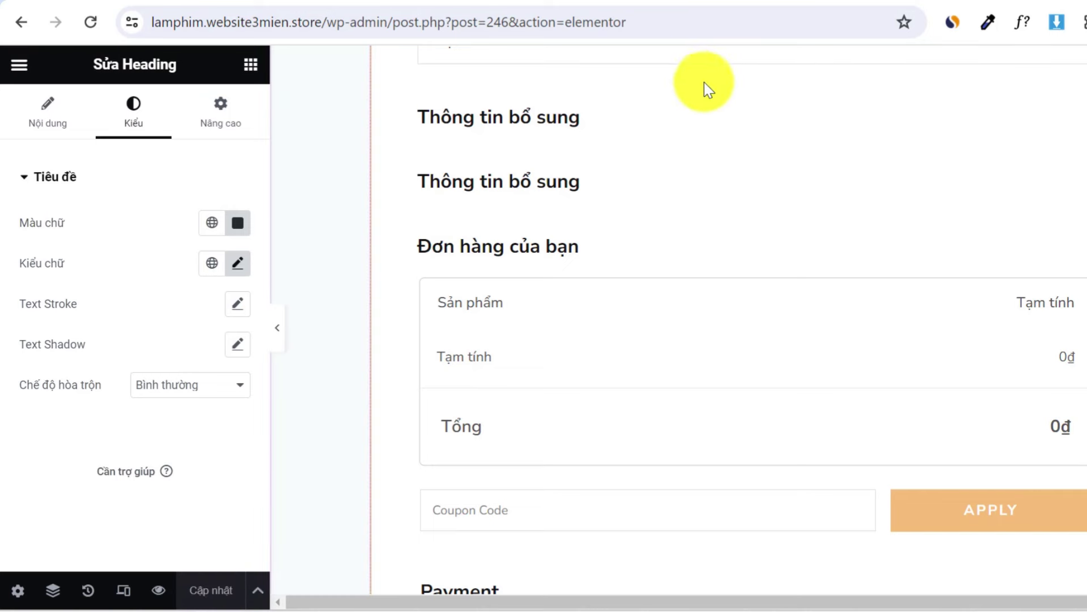
Strip the editor path from the address to load the site's home page.
scroll(381, 68, up, 3)
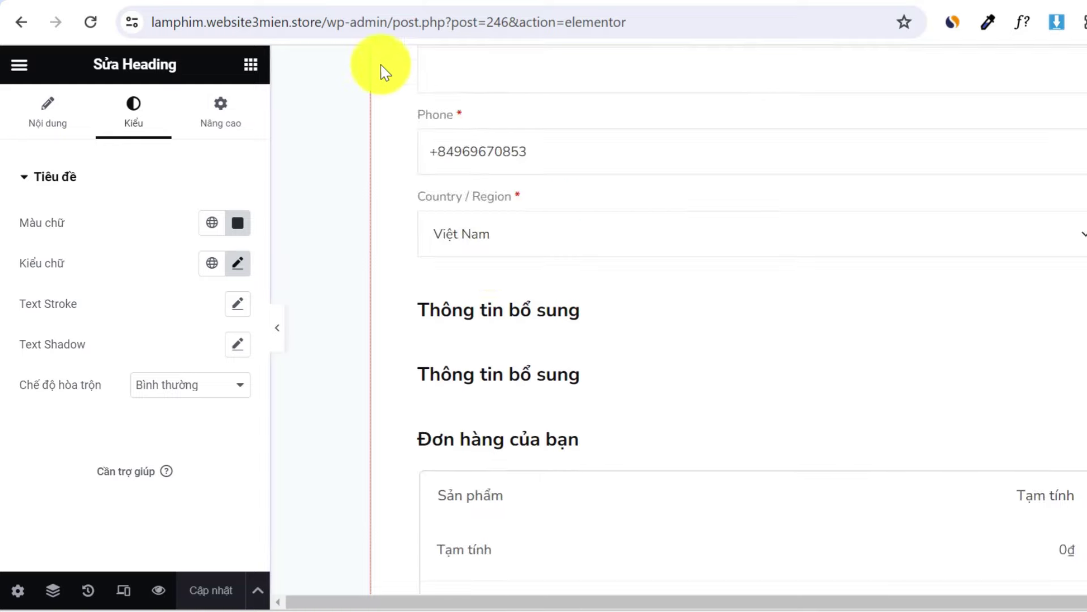
scroll(485, 236, up, 10)
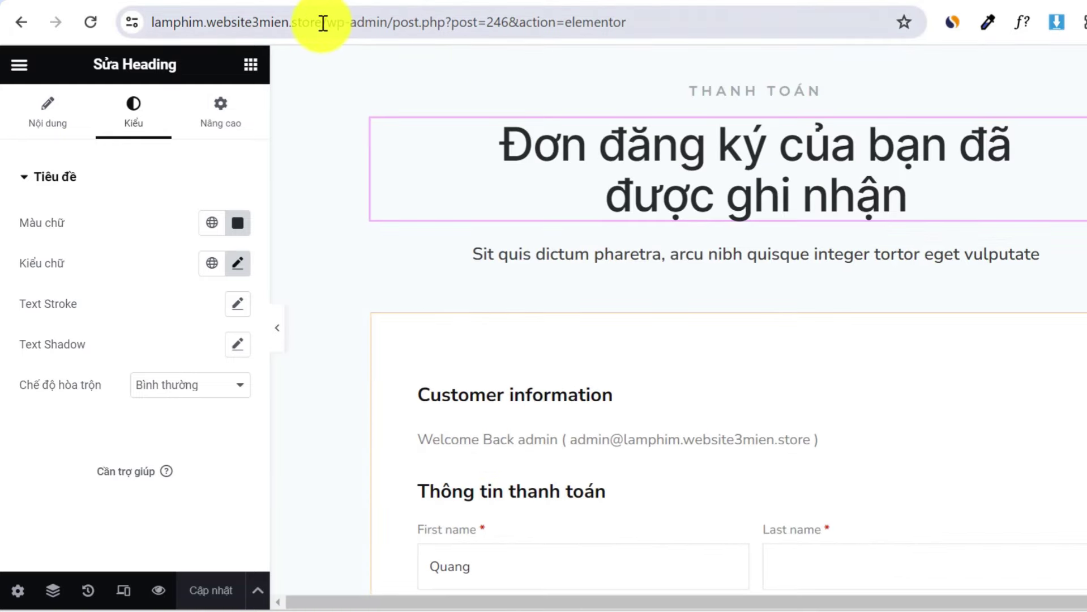
drag(323, 23, 830, 40)
key(BackSpace)
key(Return)
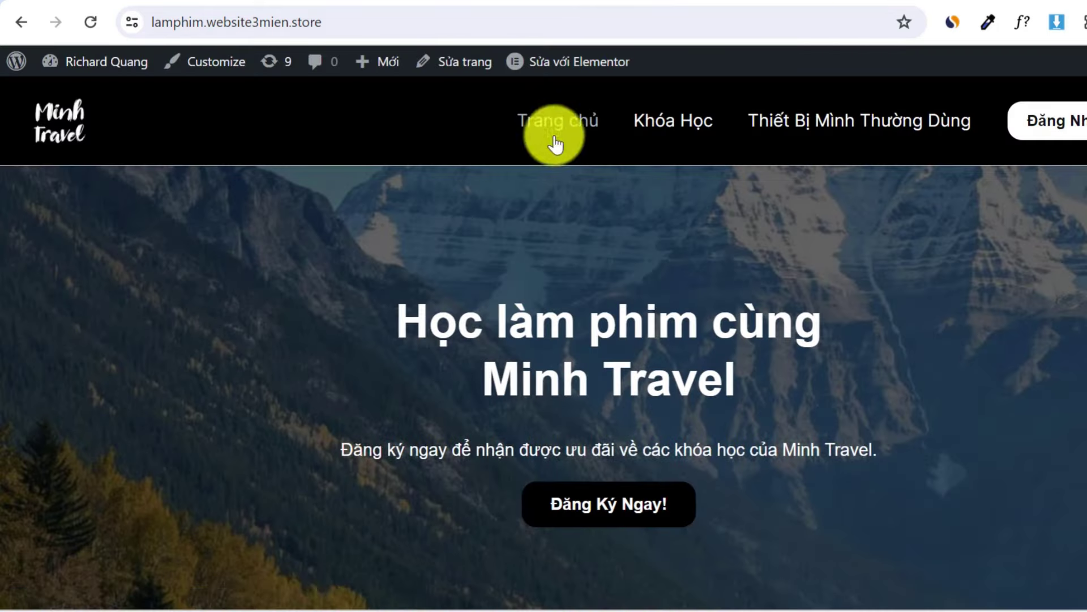
Scroll the Minh Travel home page's courses and LUT products, then bring up the CartFlows pricing window.
scroll(185, 253, down, 15)
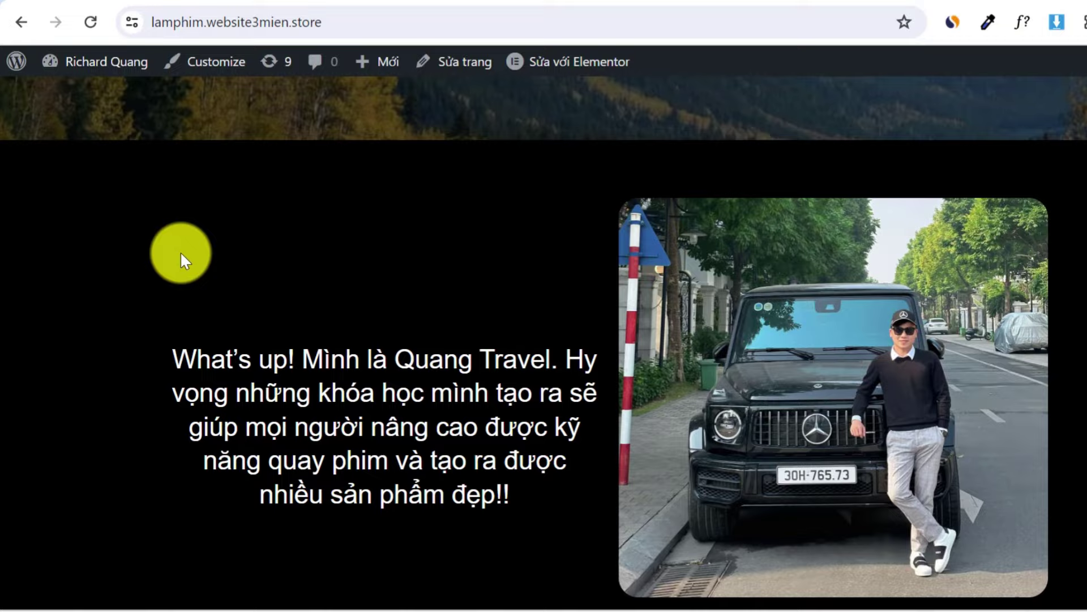
scroll(173, 255, down, 15)
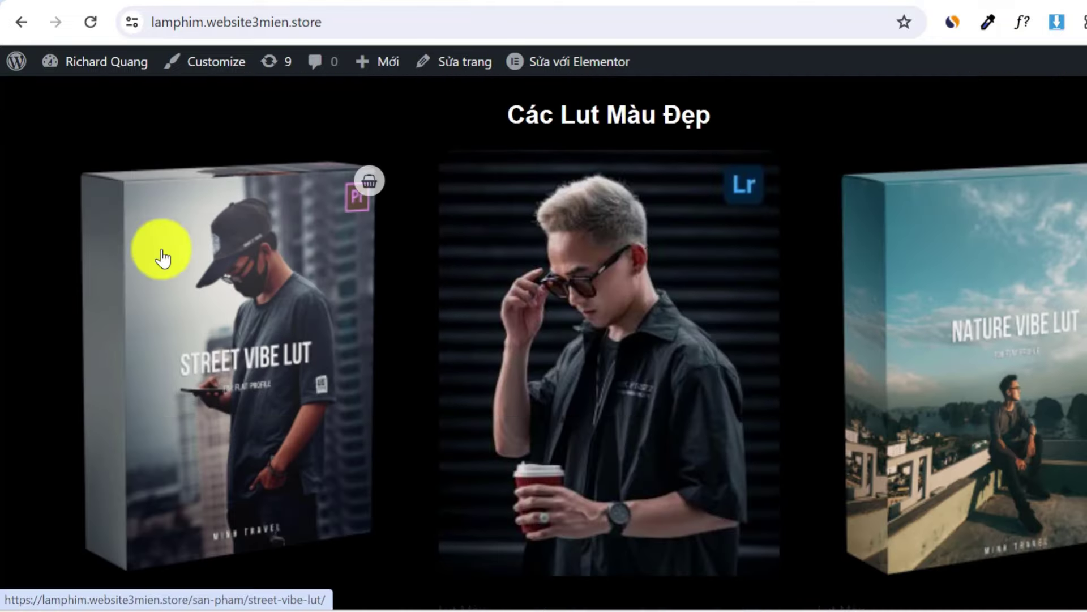
scroll(80, 249, down, 10)
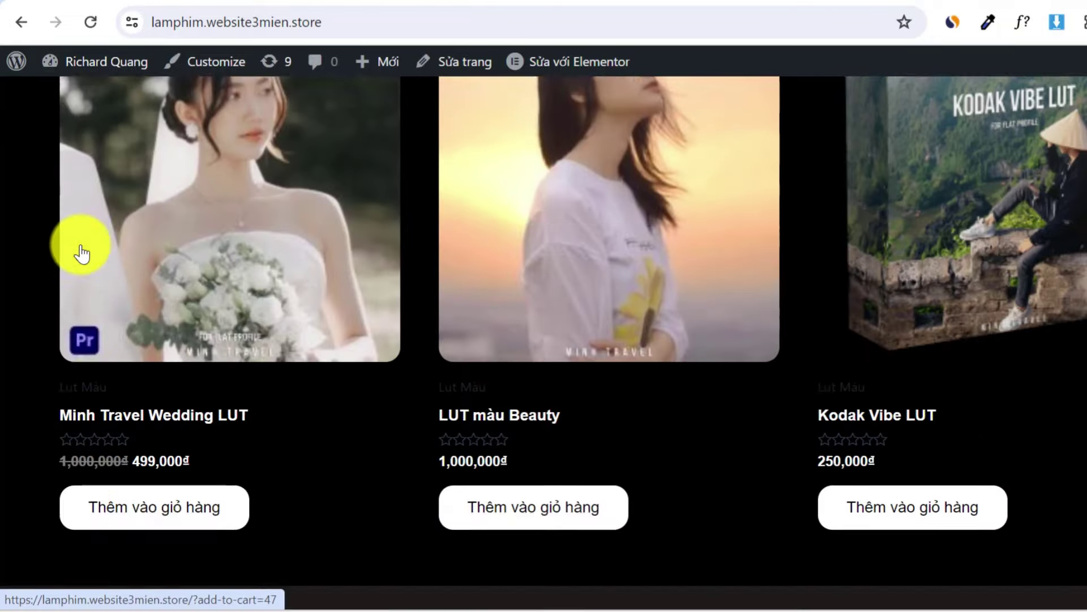
scroll(83, 238, up, 5)
scroll(85, 233, up, 15)
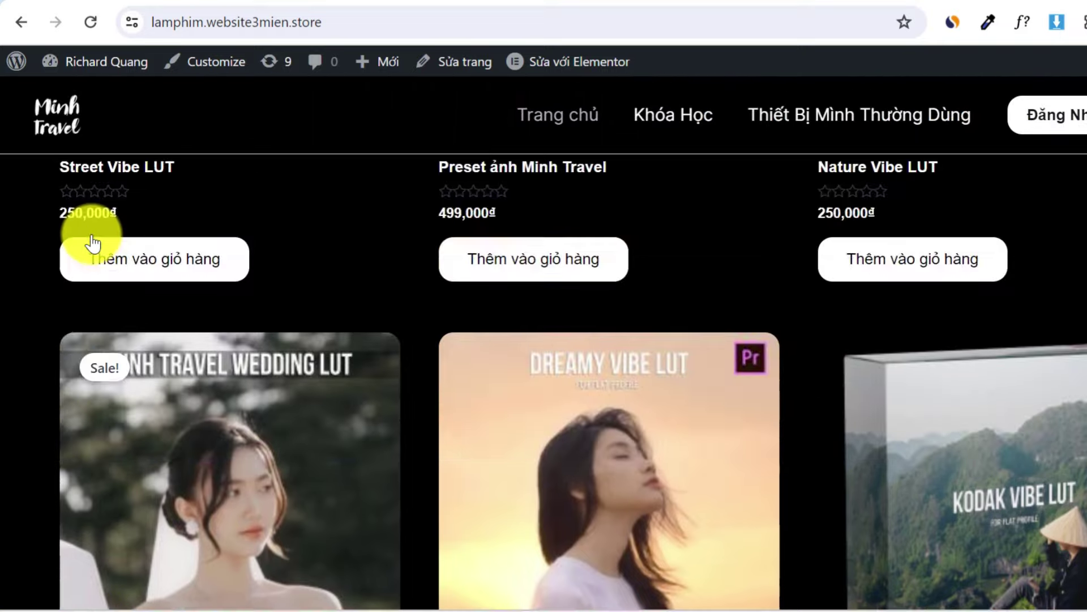
scroll(109, 258, up, 5)
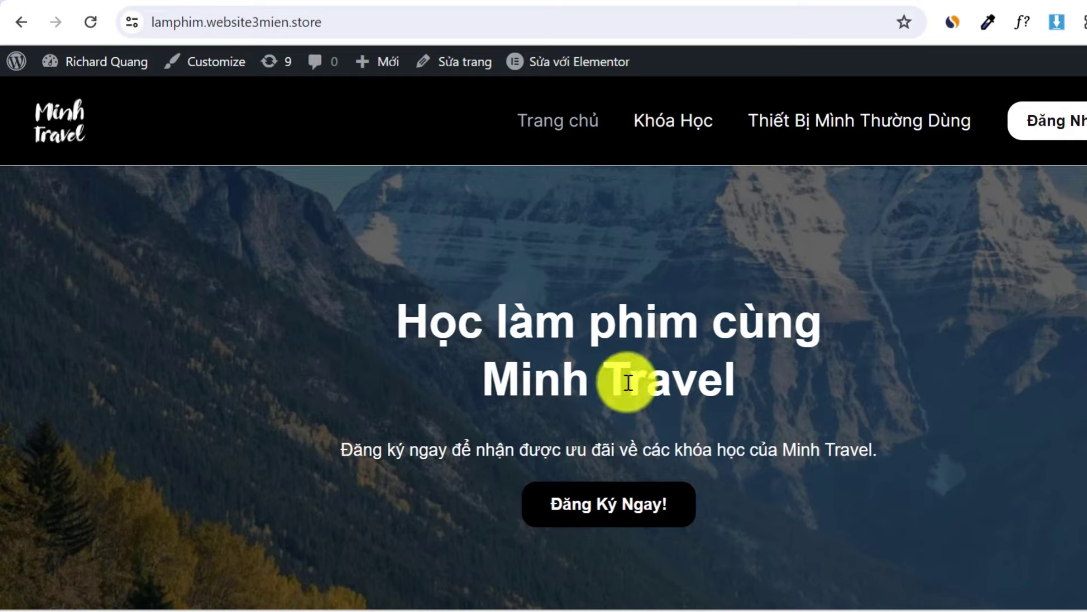
mouse_move(421, 610)
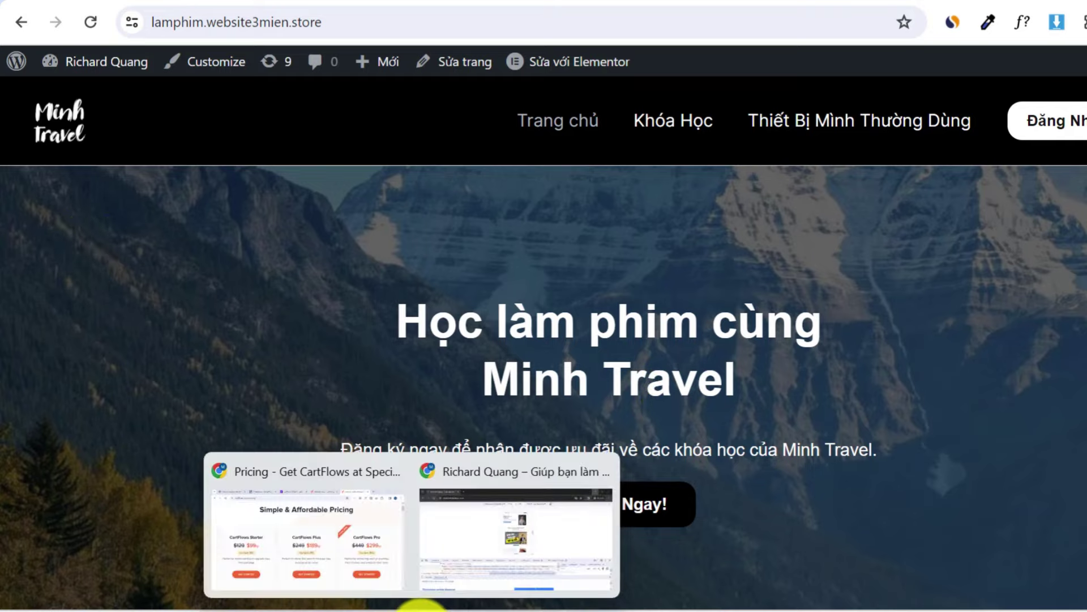
click(356, 552)
Scroll through the CartFlows Starter $99, Plus $189 and Pro $299 plan features.
scroll(370, 357, up, 3)
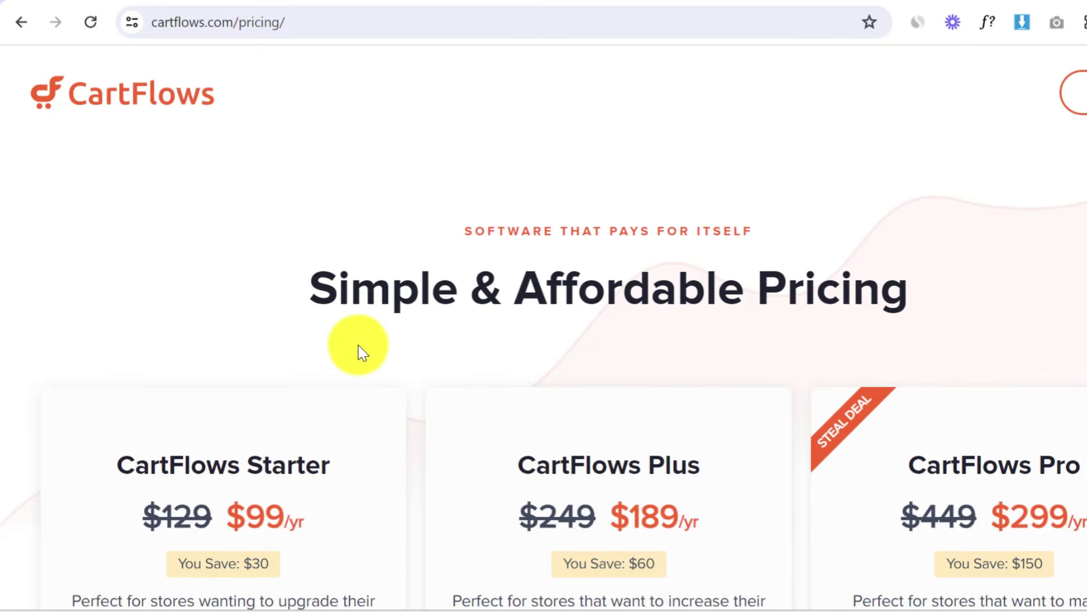
scroll(352, 345, down, 6)
scroll(323, 309, down, 3)
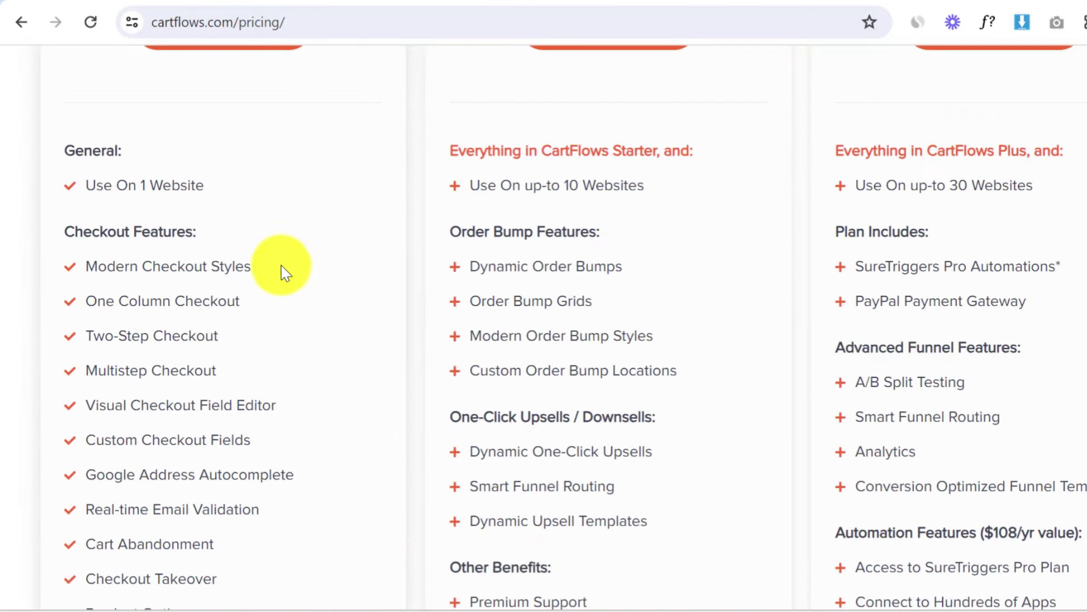
scroll(219, 279, up, 12)
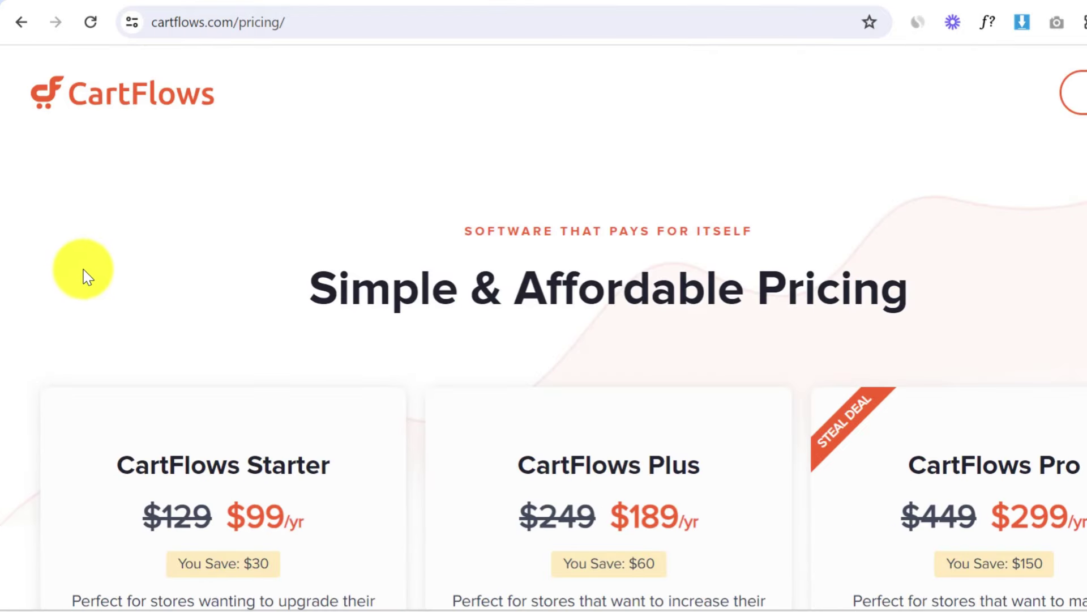